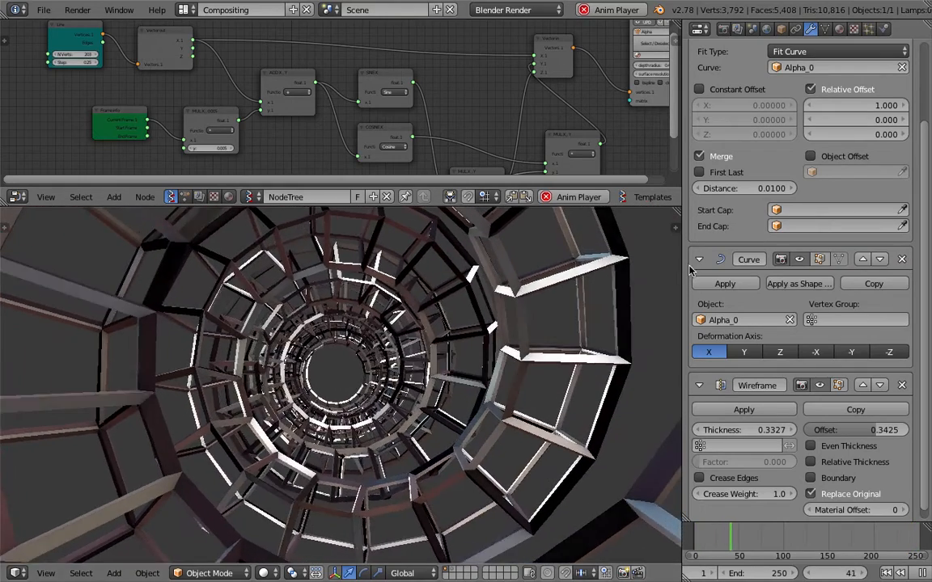
- Examine the animated wireframe helix in the 3D viewport from several angles and distances
drag(671, 261, 653, 260)
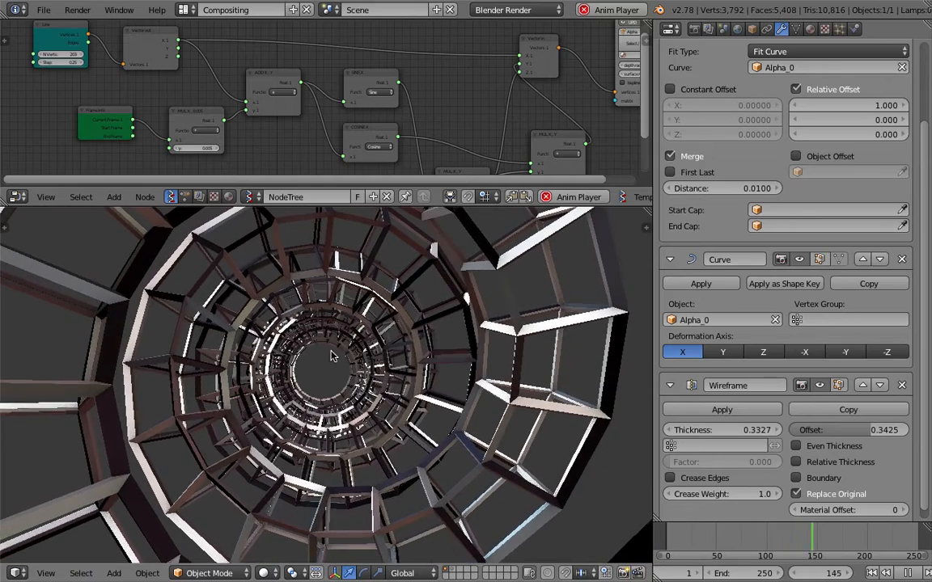
middle_drag(349, 357, 422, 308)
scroll(220, 397, down, 5)
middle_drag(358, 317, 363, 336)
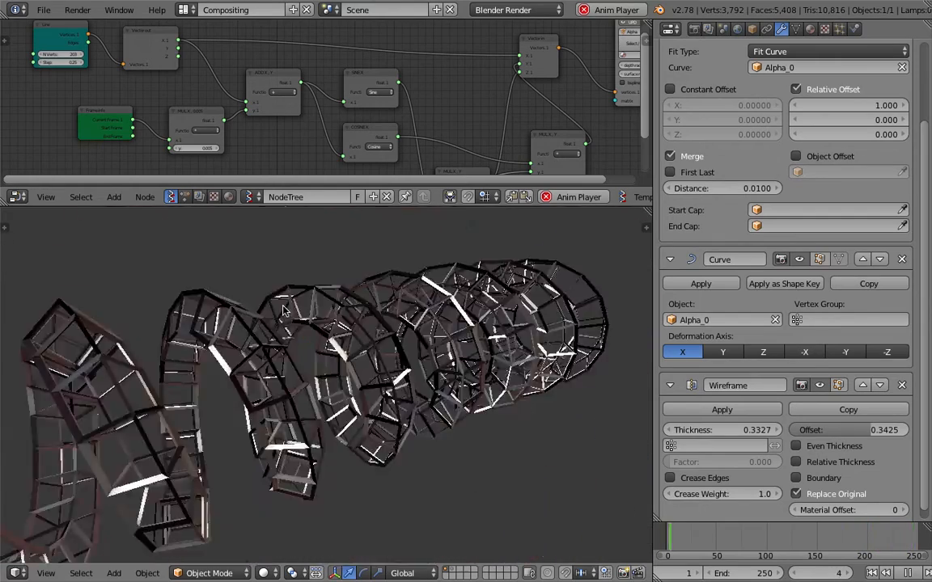
scroll(411, 87, down, 2)
scroll(410, 84, down, 5)
middle_drag(451, 325, 380, 356)
scroll(736, 332, down, 2)
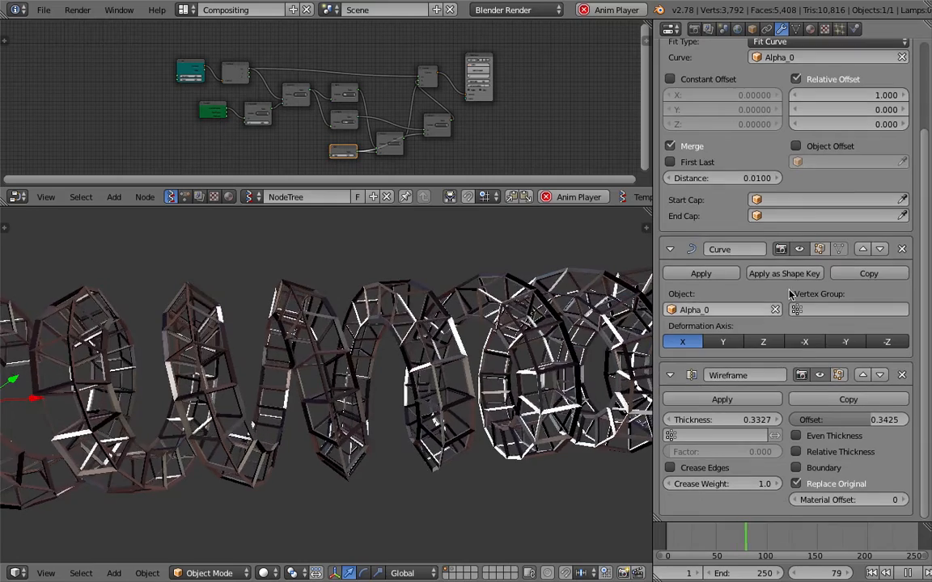
- Widen the properties area and remove the Wireframe modifier from the cube
drag(922, 231, 922, 104)
drag(652, 81, 573, 85)
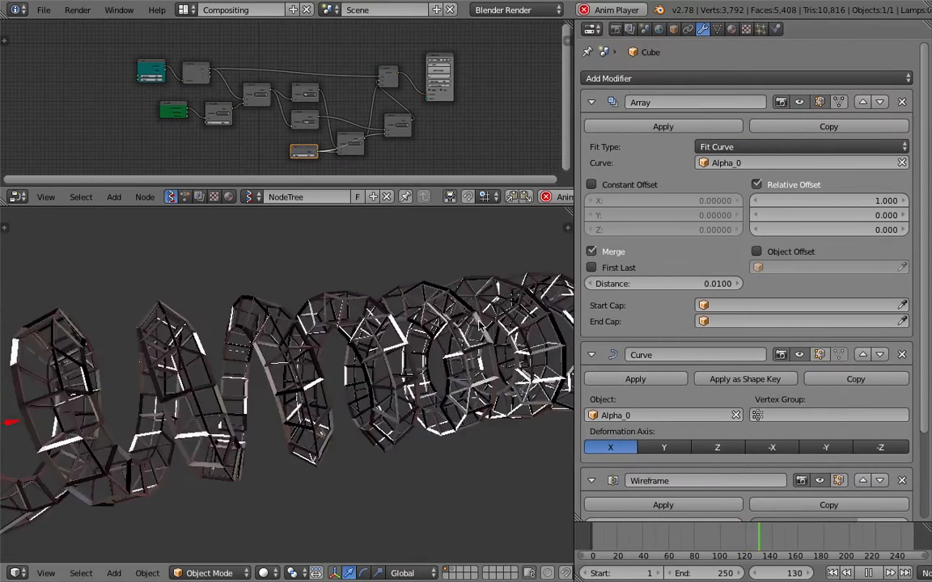
scroll(725, 301, down, 3)
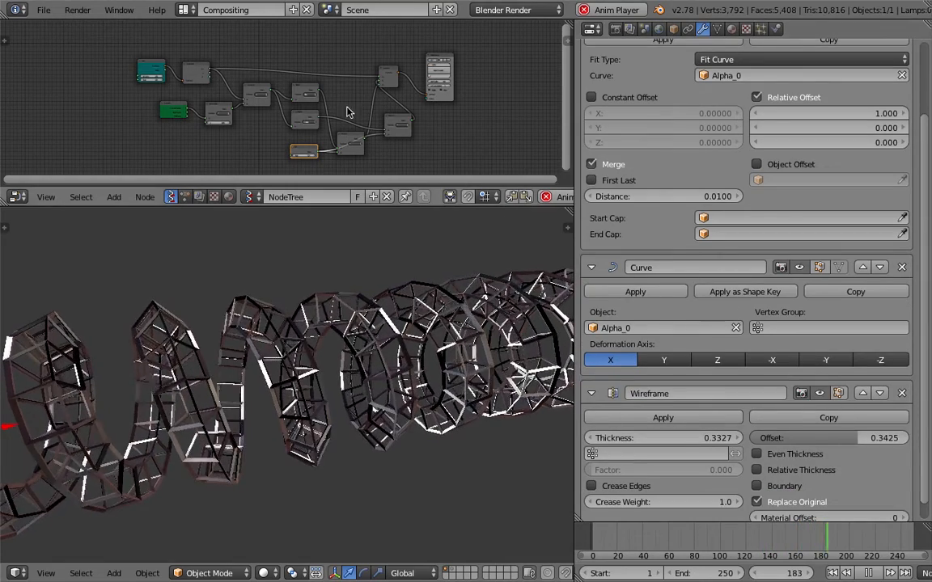
click(902, 393)
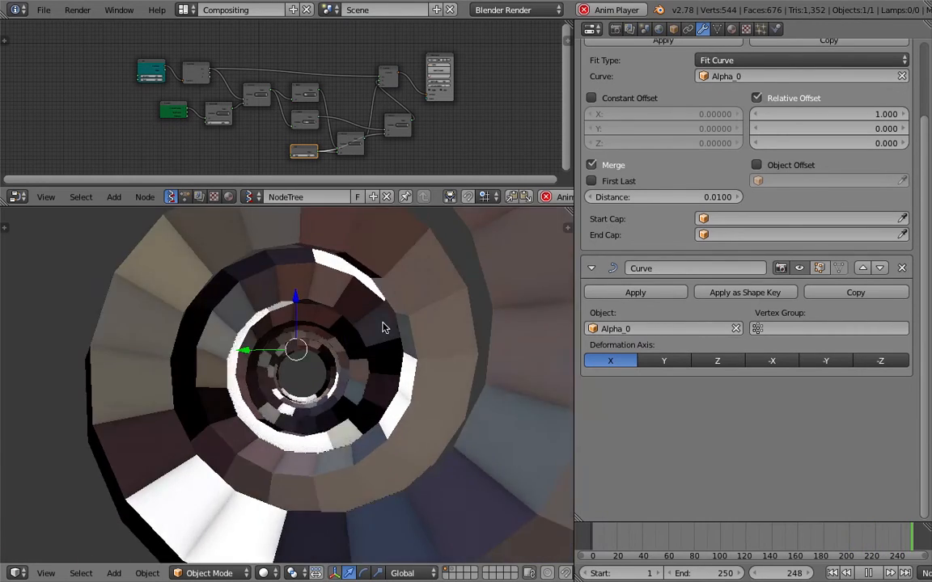
scroll(316, 119, up, 3)
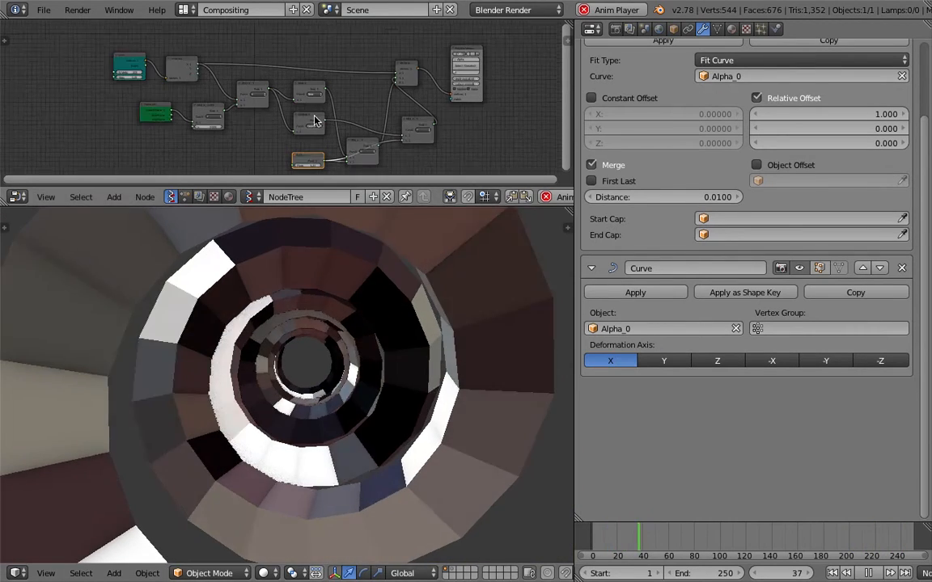
- Enlarge the node editor area so the whole node tree can be read
drag(572, 173, 734, 186)
drag(657, 207, 406, 380)
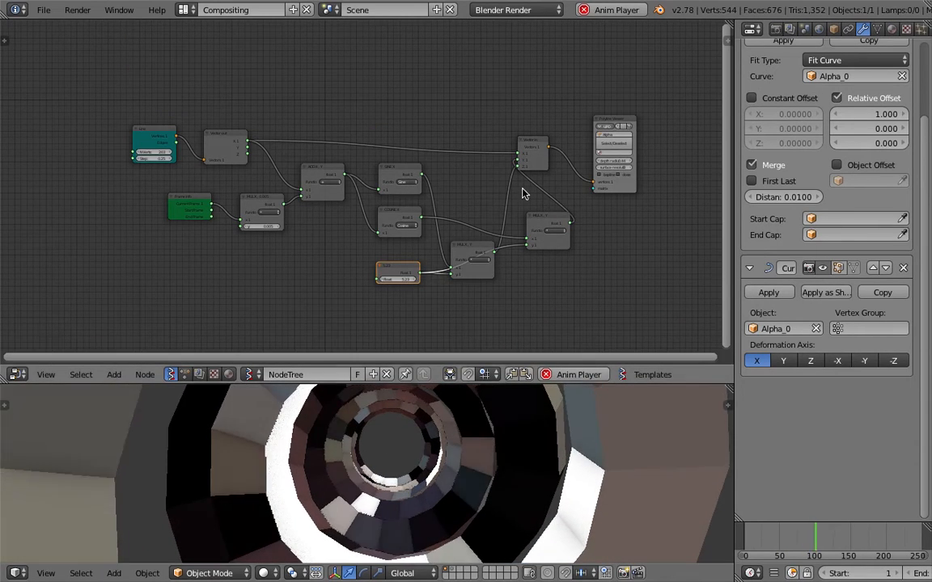
scroll(511, 186, up, 2)
scroll(480, 146, up, 2)
scroll(374, 452, down, 4)
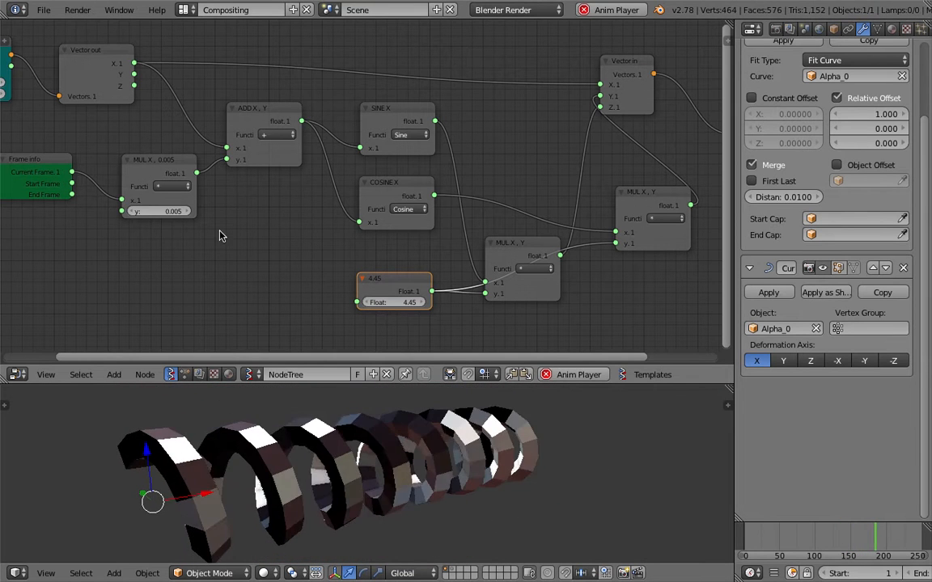
- Raise the y factor of the multiply node fed by Frame info to 0.065
drag(159, 211, 485, 530)
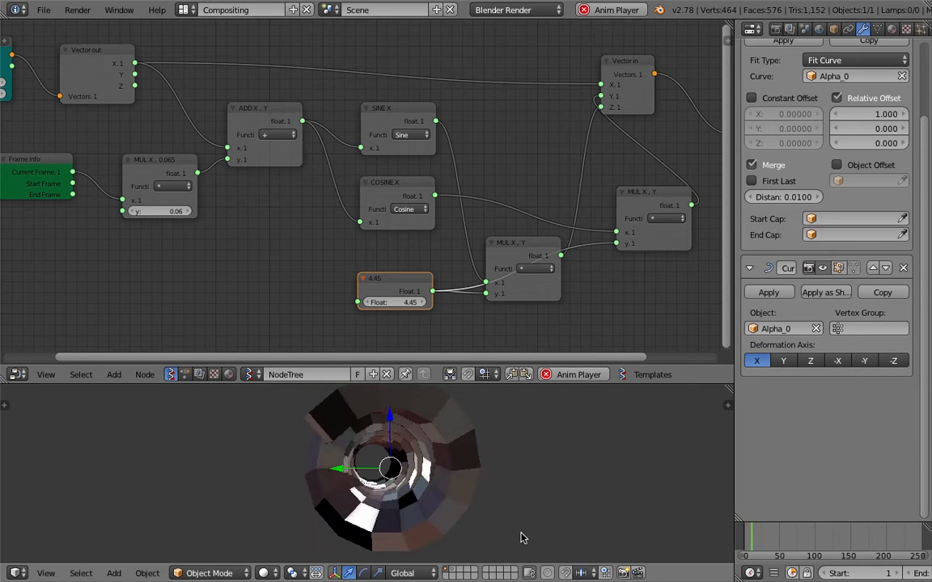
middle_drag(534, 204, 336, 224)
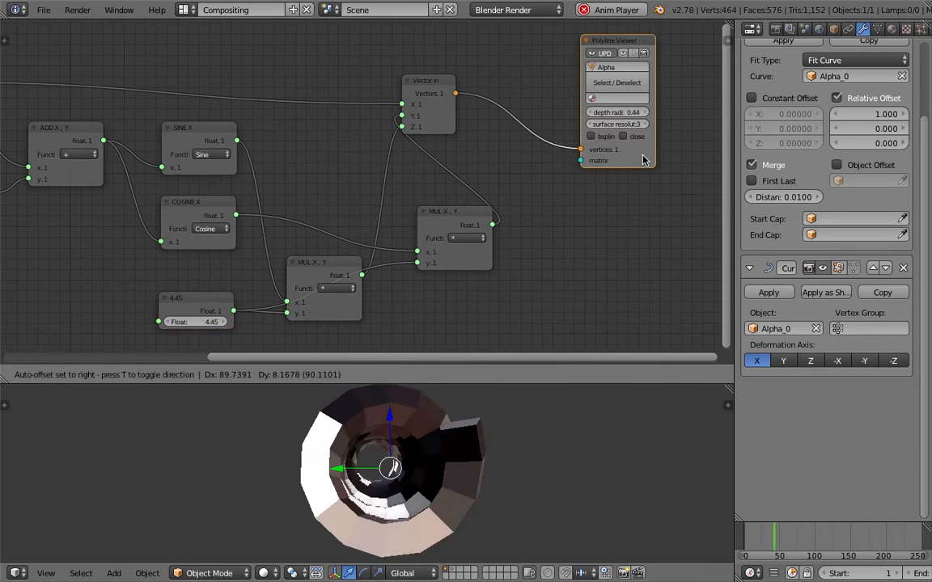
middle_drag(80, 182, 430, 186)
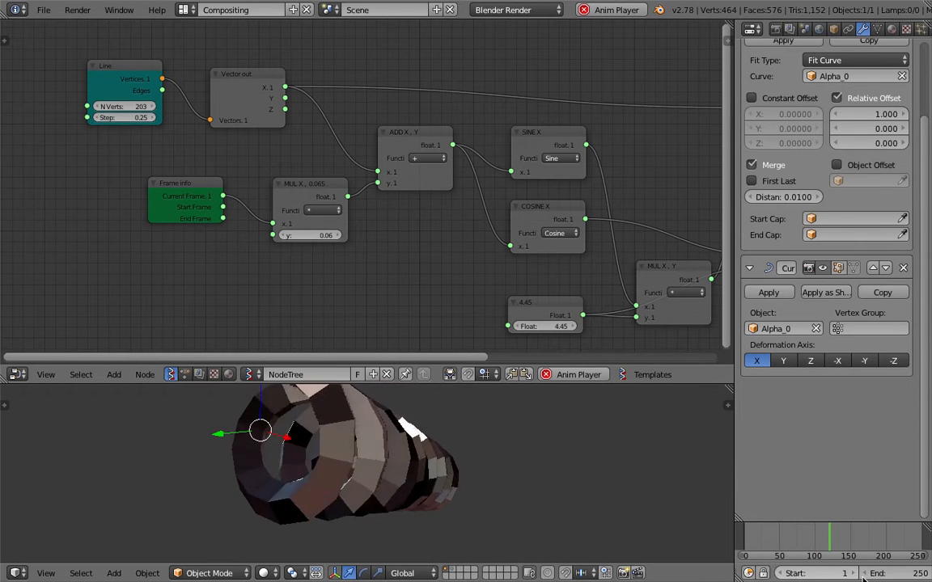
- Stop the animation playback and look along the helix from both ends
scroll(863, 578, down, 4)
click(881, 574)
middle_drag(573, 458, 452, 487)
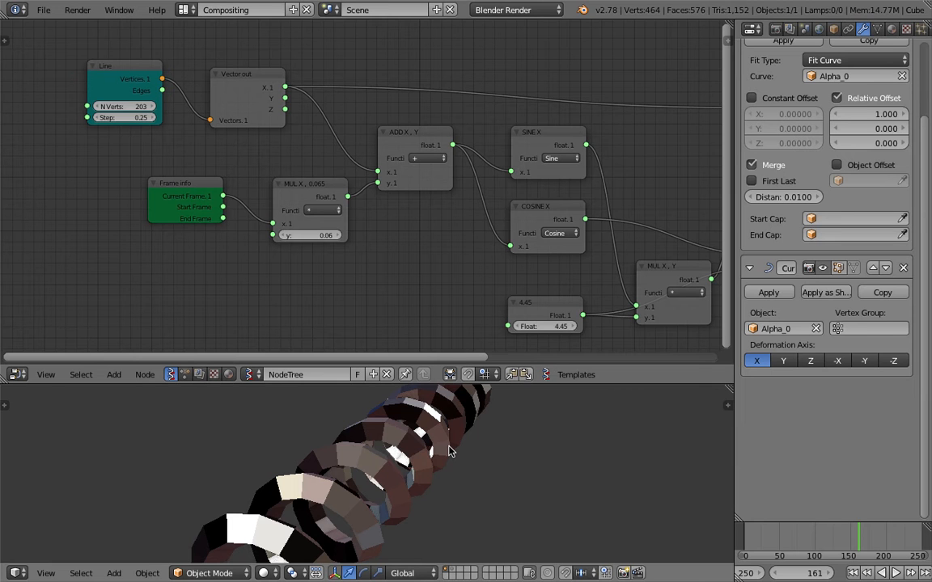
middle_drag(388, 473, 469, 477)
- Start a new file from the default startup scene
click(44, 10)
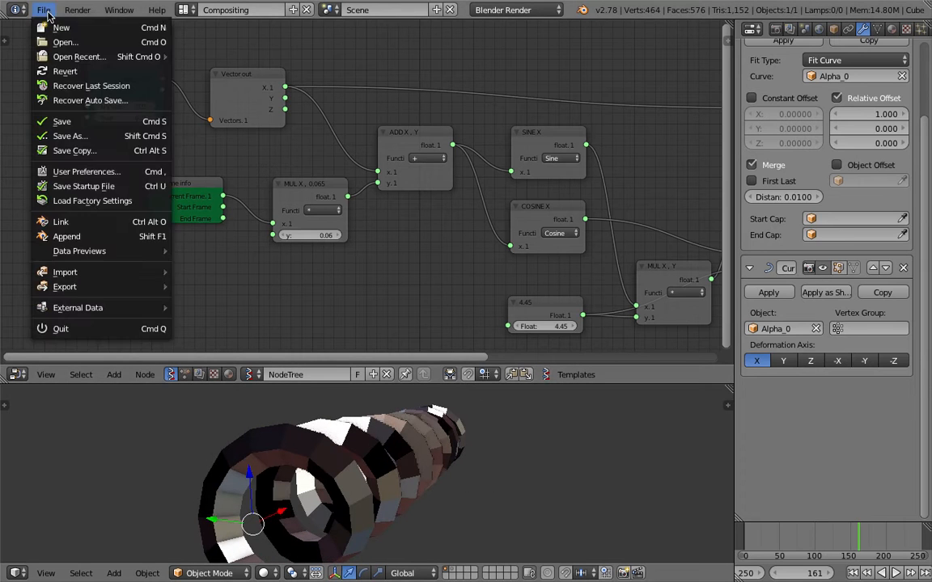
click(59, 26)
click(58, 36)
- Delete the default cube and move the camera and lamp to the second layer
middle_drag(412, 275, 480, 307)
key(x)
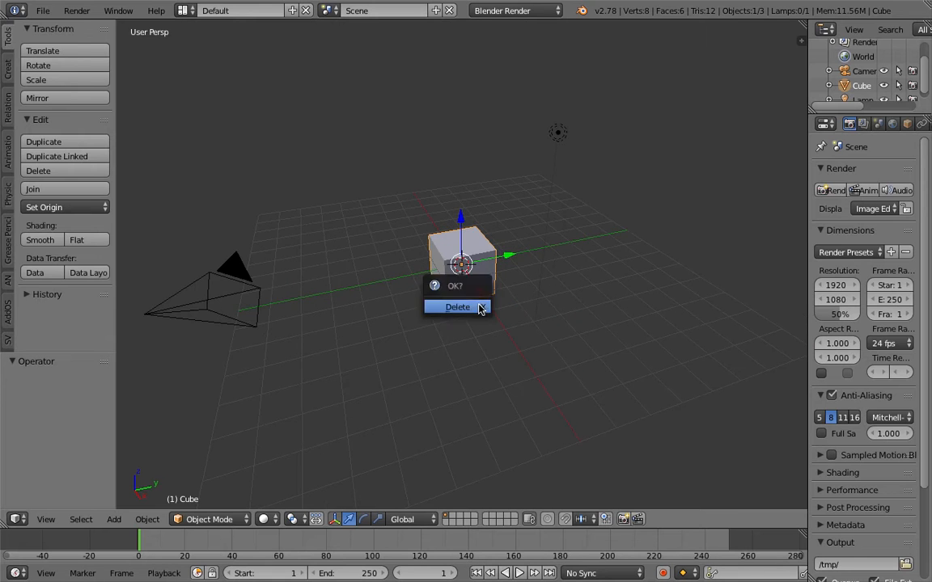
click(480, 307)
key(m)
click(370, 324)
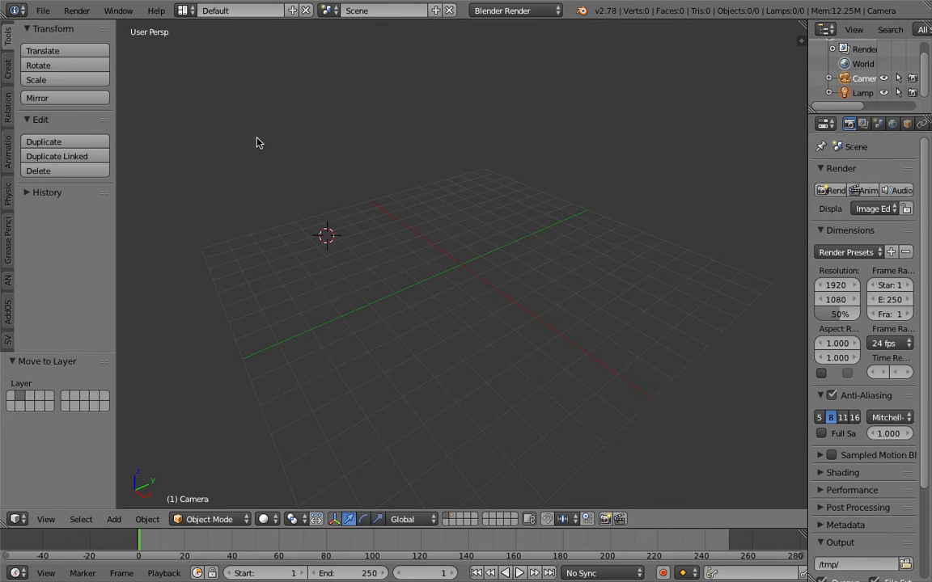
- Switch the screen layout to Compositing and shrink the node editor to give the 3D viewport more height
click(187, 13)
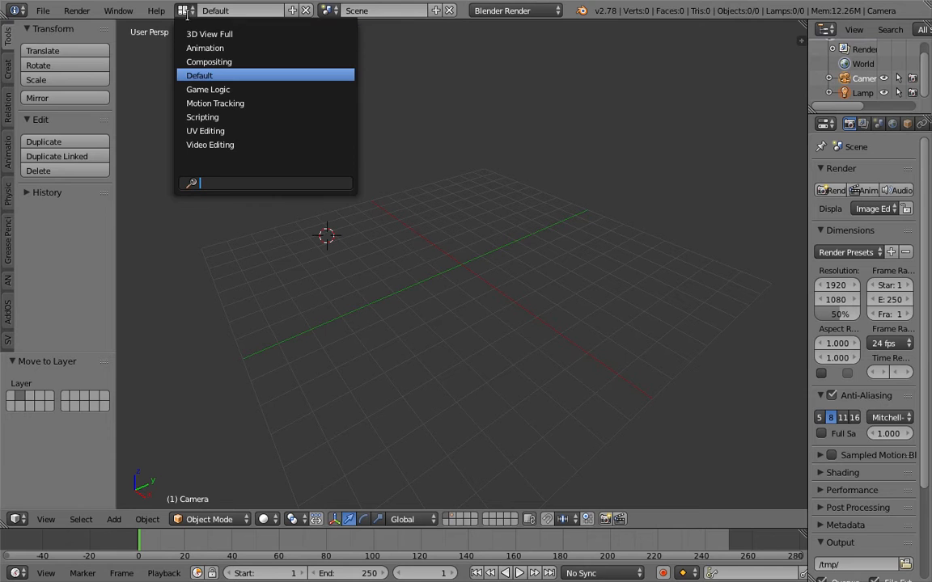
click(524, 243)
middle_drag(524, 243, 467, 215)
click(183, 11)
click(202, 63)
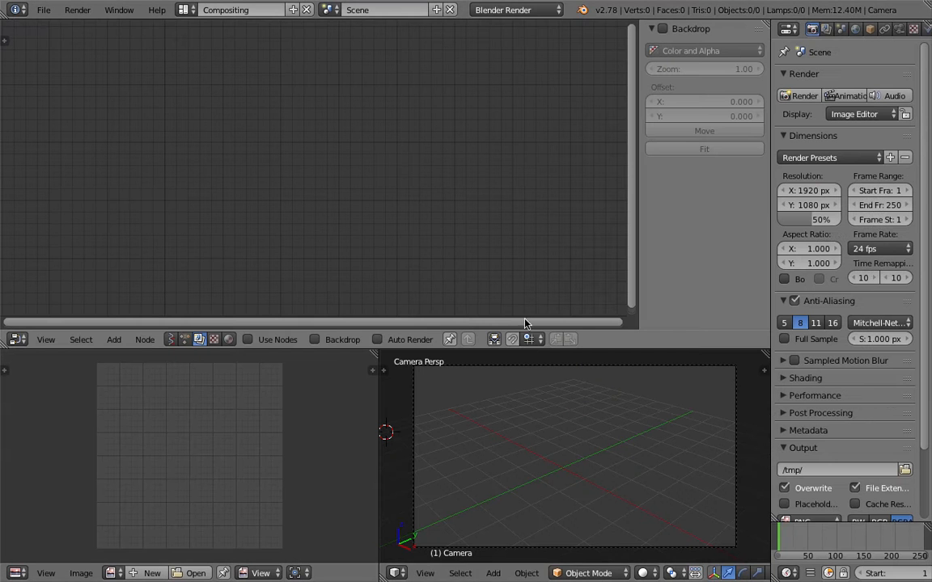
drag(513, 349, 517, 261)
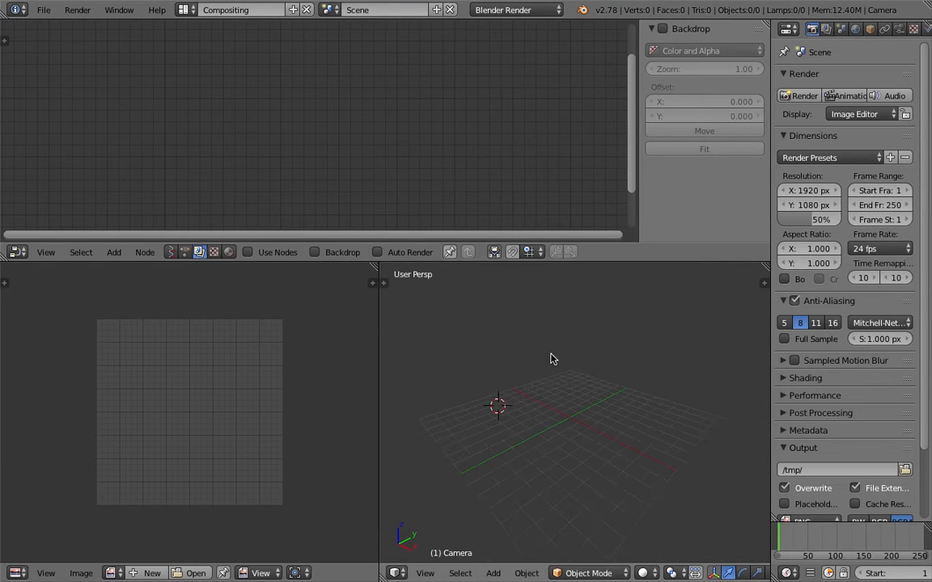
- Add a mesh cube and clear its location so it sits at the world origin
key(shift+a)
mouse_move(540, 358)
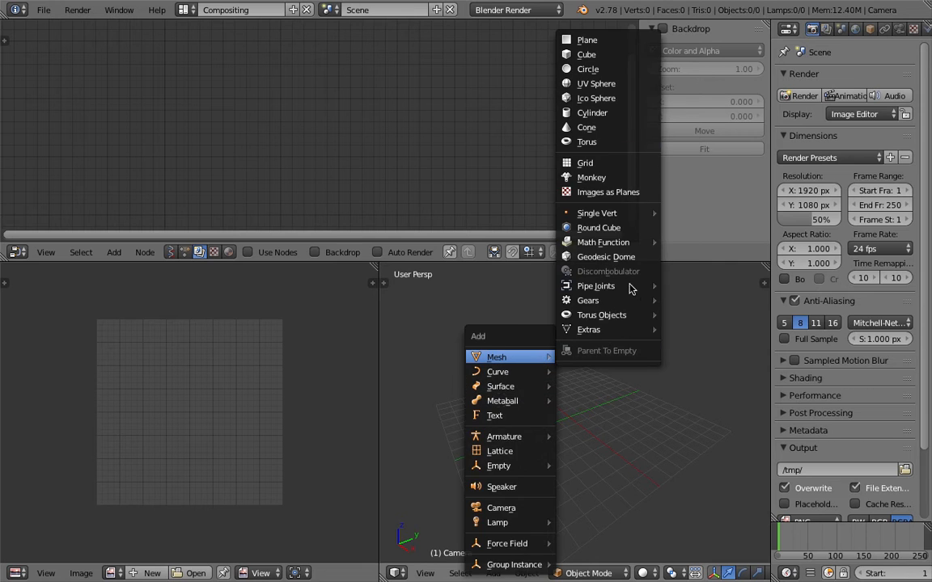
click(587, 54)
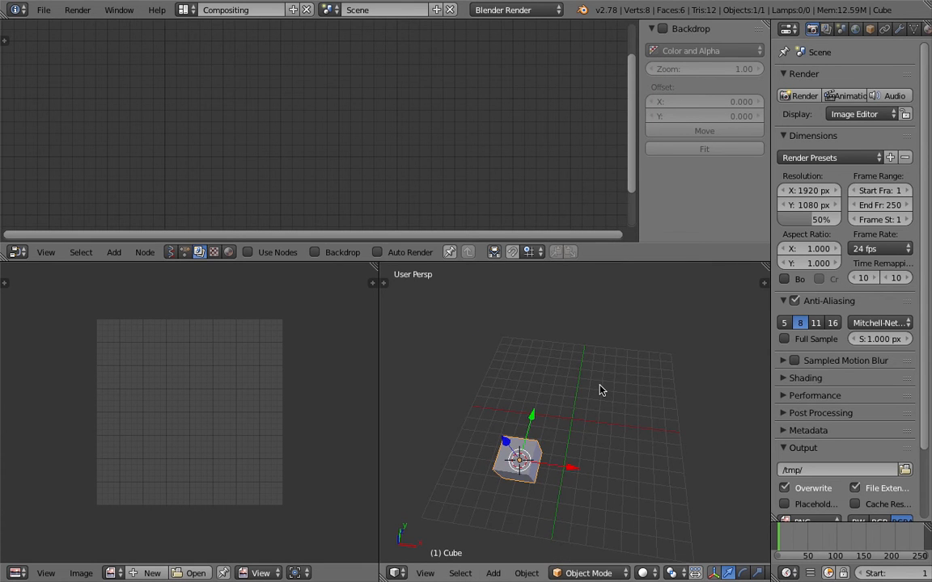
key(alt+g)
- Display the viewport in wireframe shading and widen the 3D view
scroll(627, 411, up, 3)
middle_drag(626, 412, 590, 374)
key(z)
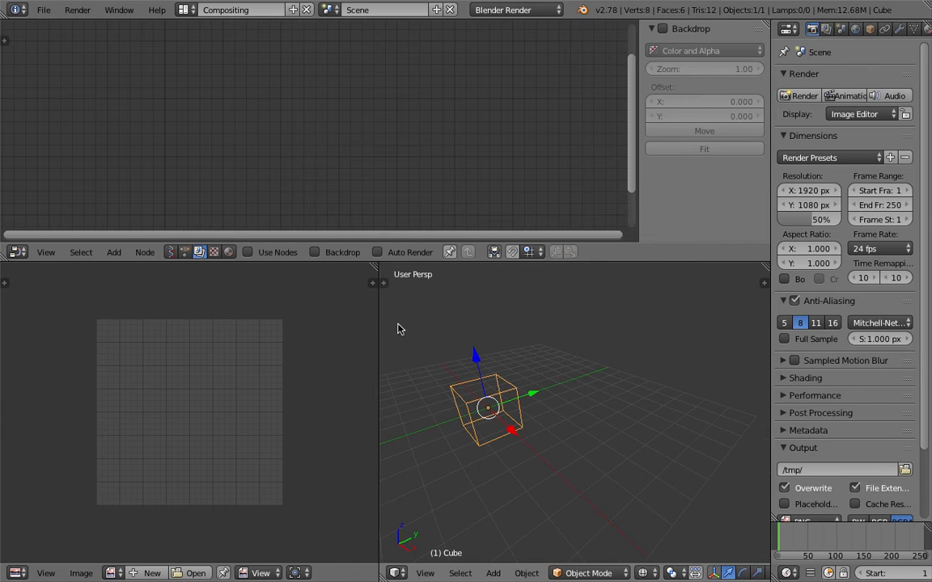
drag(379, 319, 278, 319)
- Add an Array modifier to the cube with a count of 10 and a relative X offset of 1.000
click(899, 31)
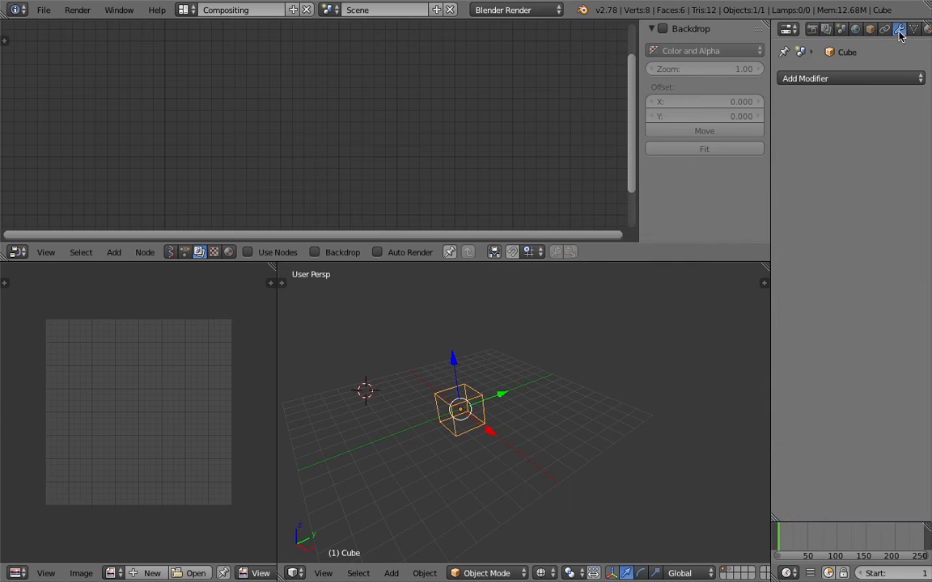
click(853, 78)
click(668, 111)
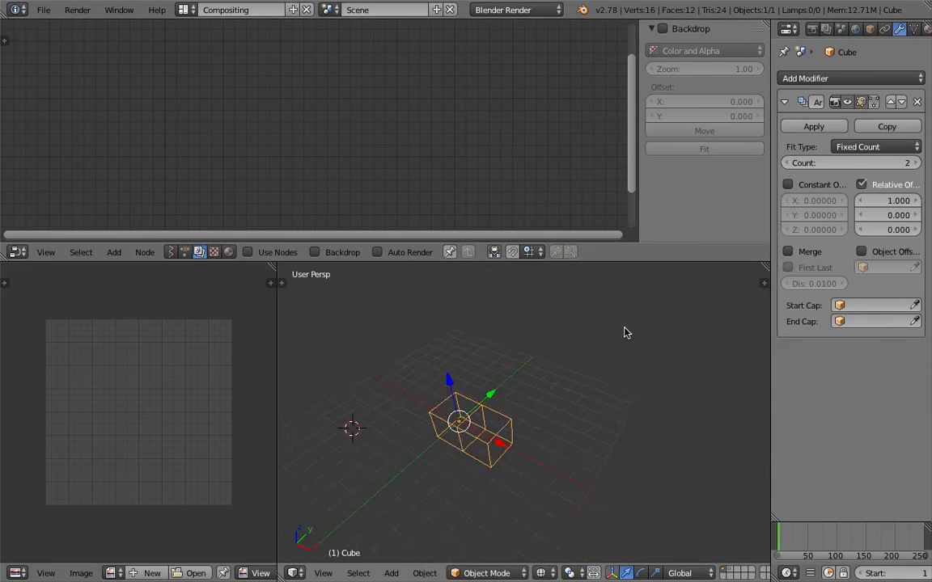
click(916, 165)
click(917, 165)
middle_drag(620, 439, 584, 404)
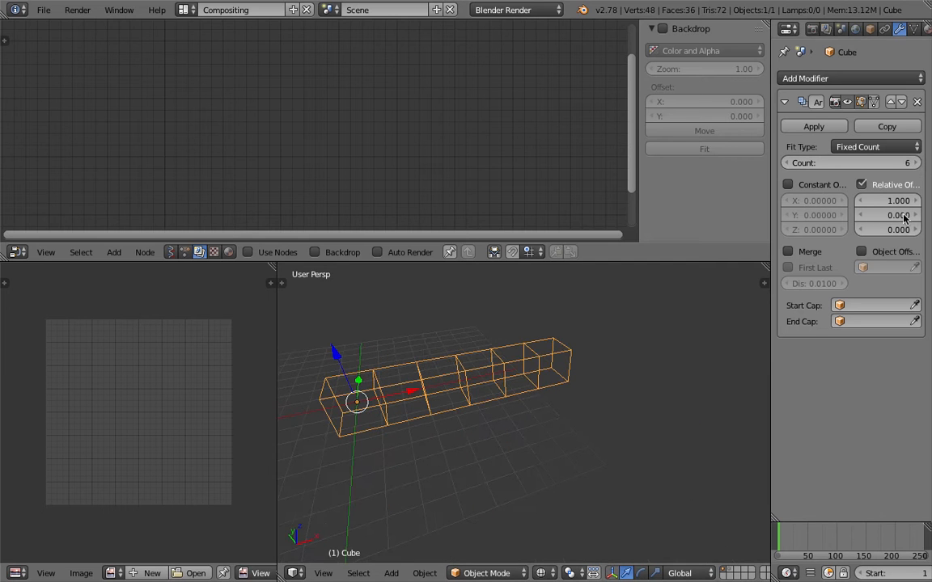
click(922, 166)
click(922, 166)
middle_drag(570, 311, 566, 380)
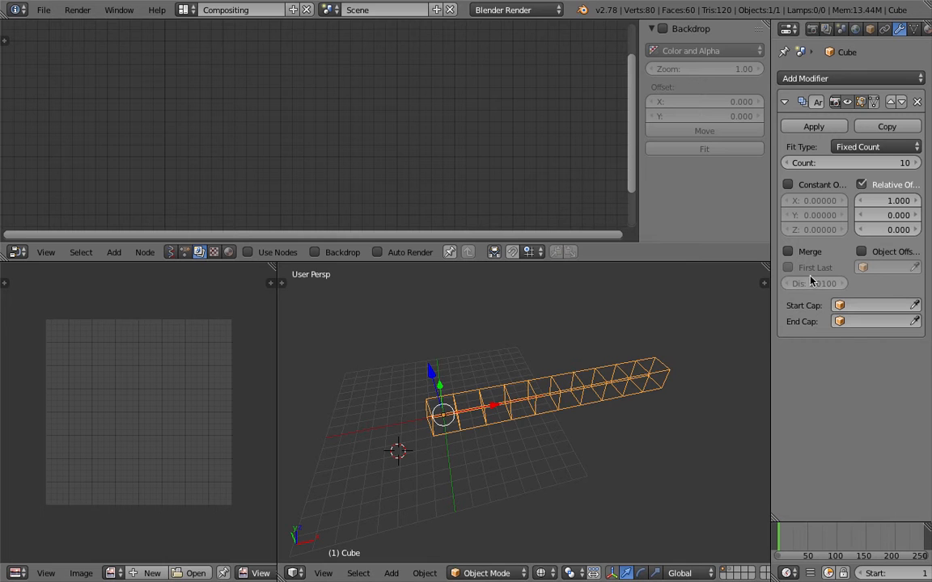
drag(886, 204, 922, 204)
key(Return)
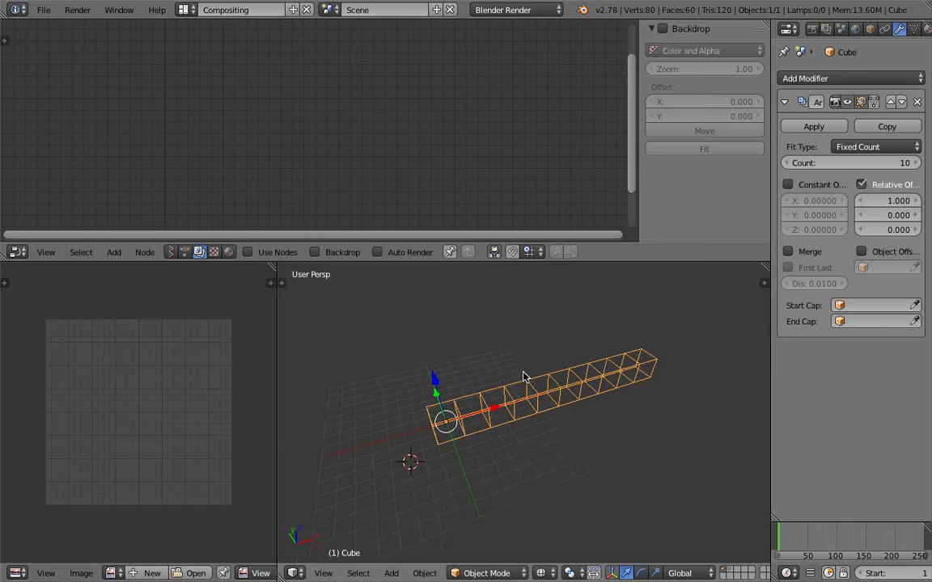
- Collapse the image editor area so the 3D viewport takes its space
middle_drag(524, 378, 476, 375)
drag(289, 267, 243, 279)
middle_drag(381, 377, 350, 364)
- Save the file to the Desktop as sv_curve_modifier_basic_001.blend
key(ctrl+s)
click(266, 65)
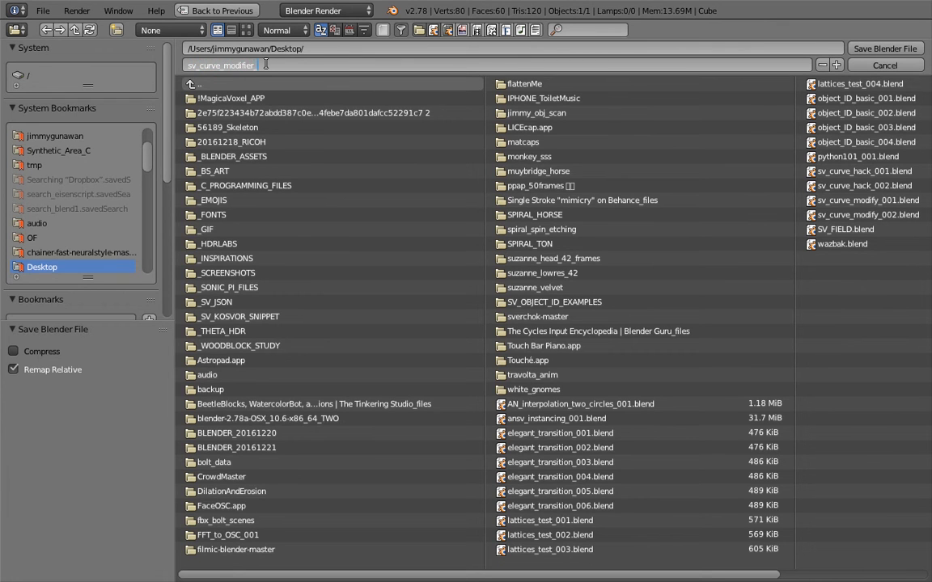
text(sv_curve_modifier_basic_001)
key(Return)
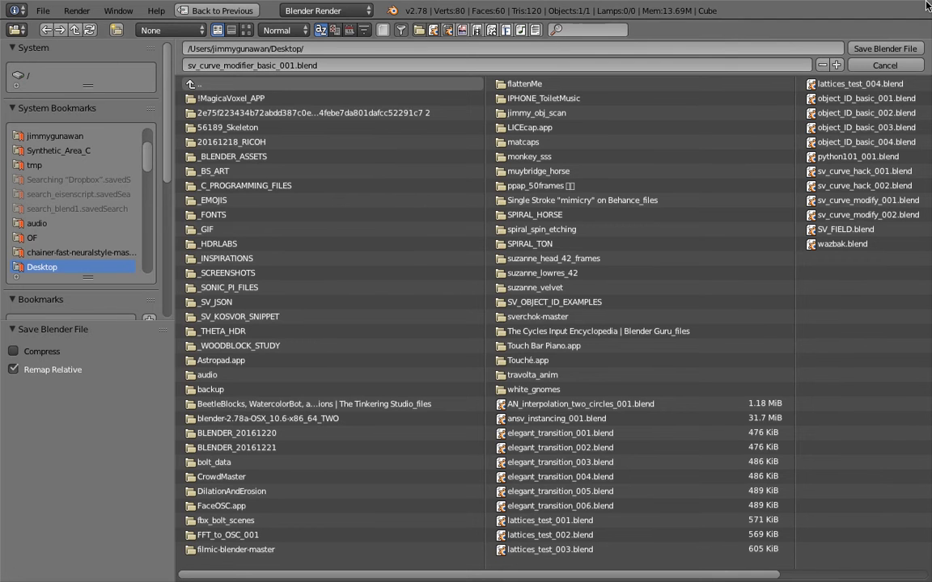
click(898, 50)
- Add a Bezier circle centred on the cube's origin and scale it up to more than three times its size
middle_drag(579, 279, 524, 336)
middle_drag(420, 380, 362, 484)
key(shift+a)
mouse_move(415, 375)
click(466, 389)
key(g)
click(359, 406)
key(s)
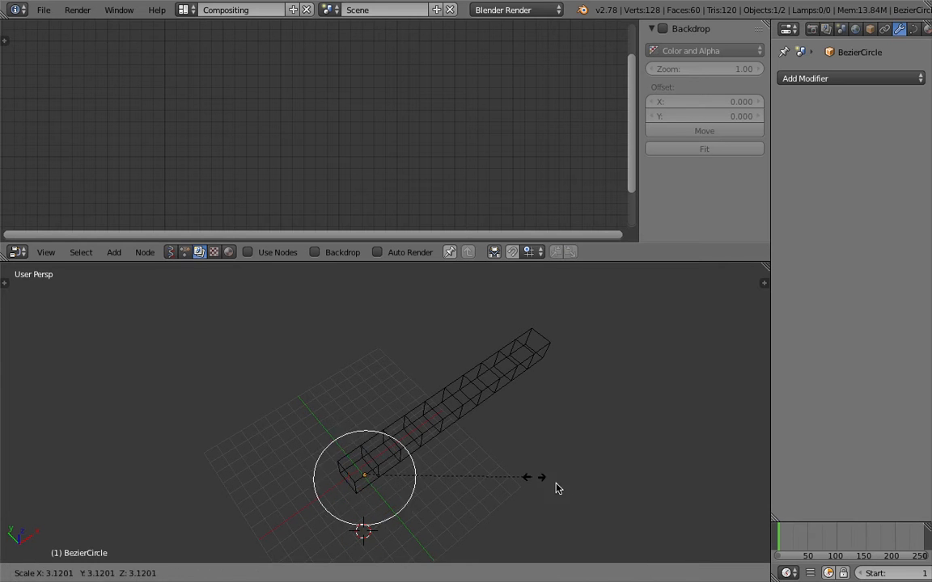
click(592, 487)
middle_drag(592, 487, 485, 462)
- Add a Curve modifier to the cube with BezierCircle as its object and X as the deformation axis
right_click(499, 415)
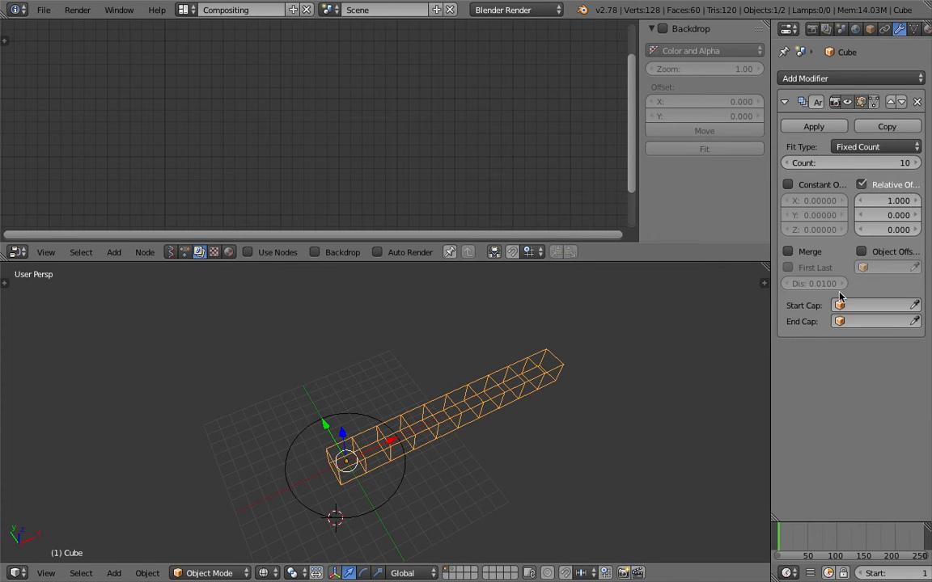
drag(770, 257, 671, 257)
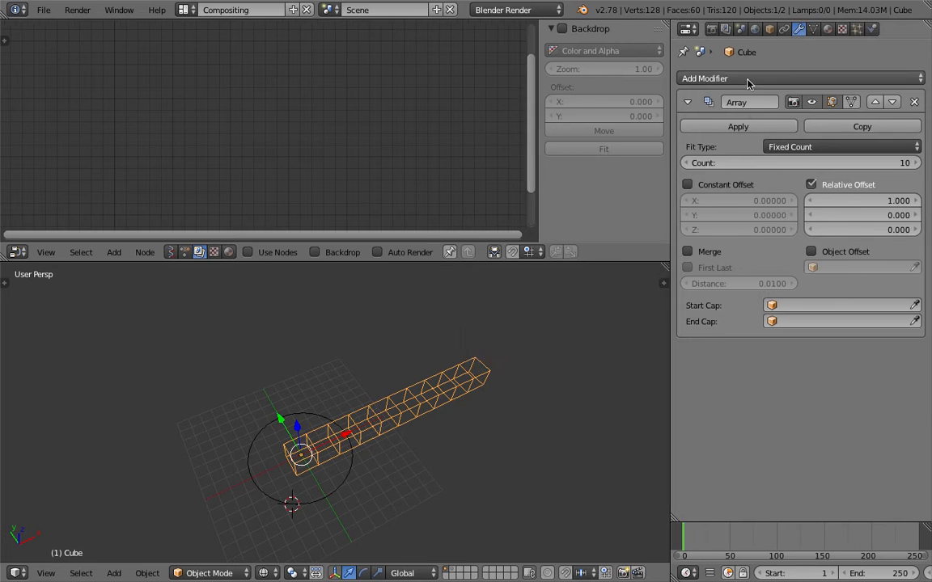
click(688, 78)
click(742, 160)
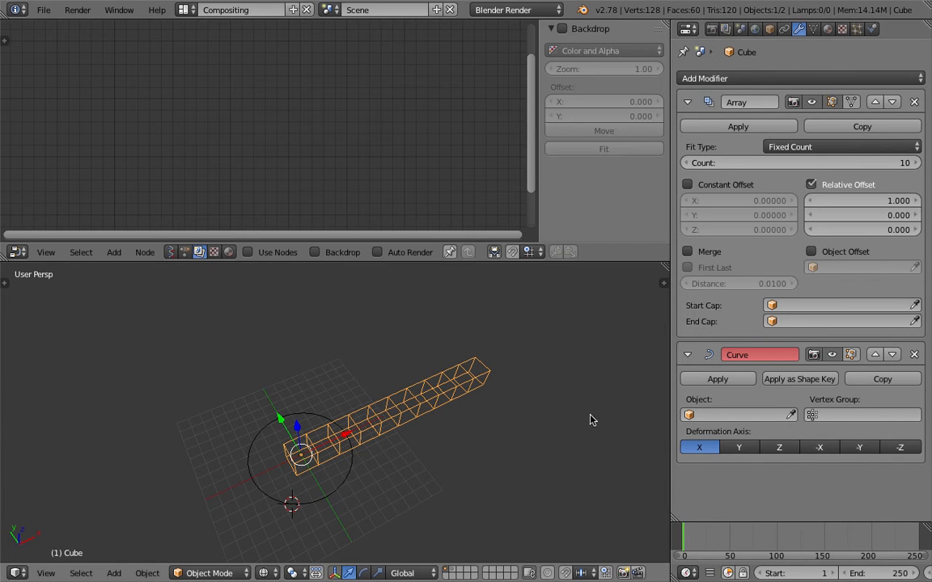
click(732, 414)
click(704, 448)
- Move the Bezier circle a short distance off the cube's origin to shift the deformation
middle_drag(401, 376, 384, 417)
right_click(320, 439)
key(s)
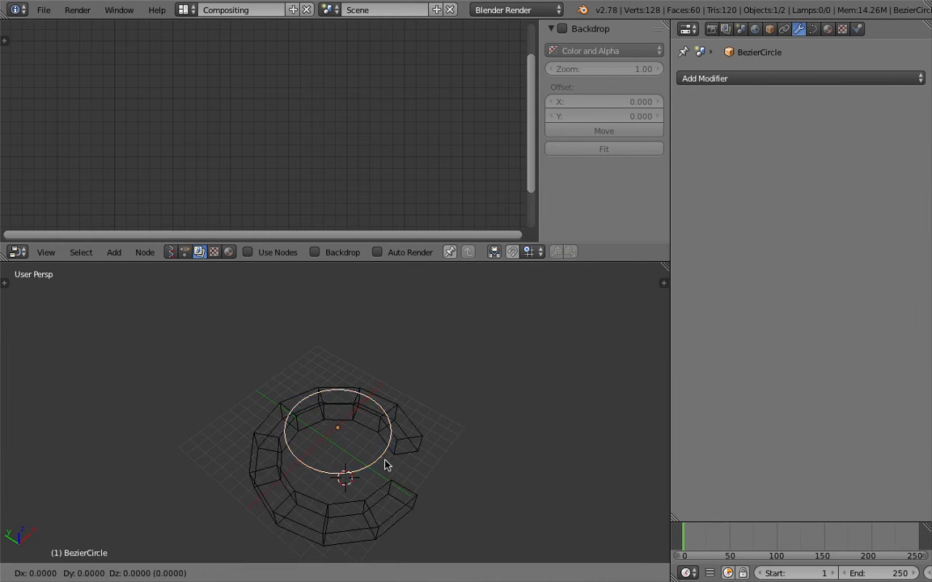
click(412, 437)
- Select the arrayed cube and switch the viewport to solid shading
right_click(408, 419)
middle_drag(408, 419, 398, 426)
key(z)
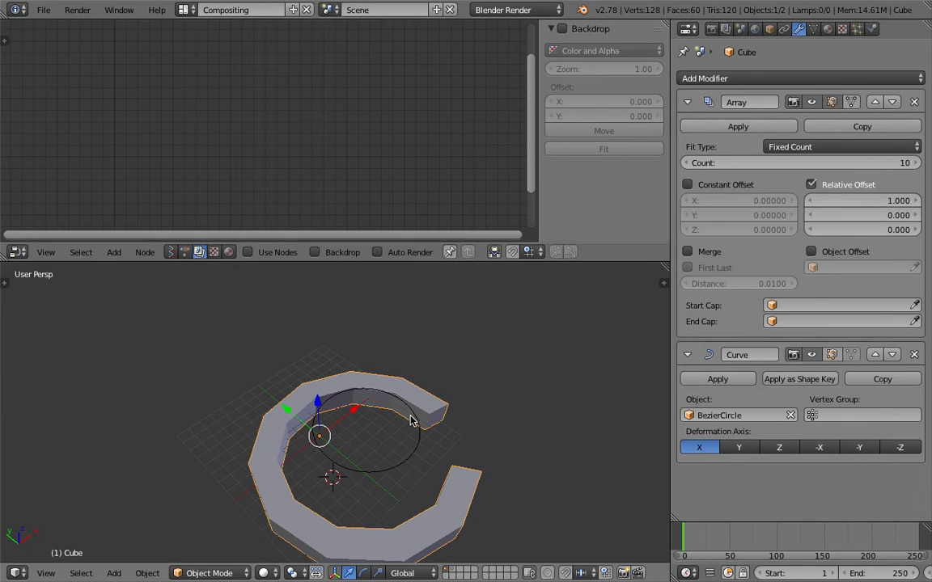
- Enter edit mode on the Bezier circle and move its far control point outward and upward to bend the array
right_click(405, 425)
key(Tab)
click(484, 418)
right_click(403, 403)
key(g)
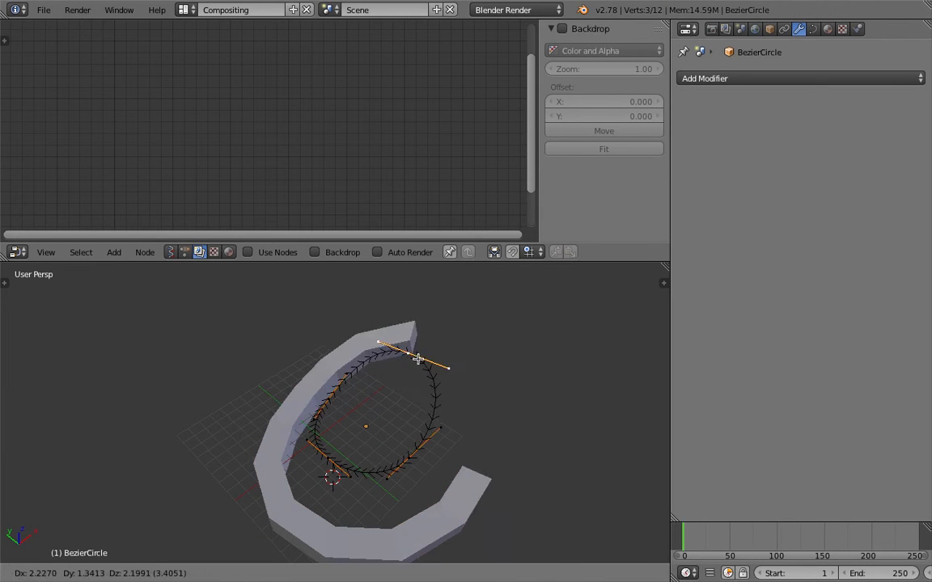
click(419, 345)
- Pull a handle of the neighbouring control point outward, away from the Bezier circle's centre, to reshape the curve
right_click(427, 444)
key(g)
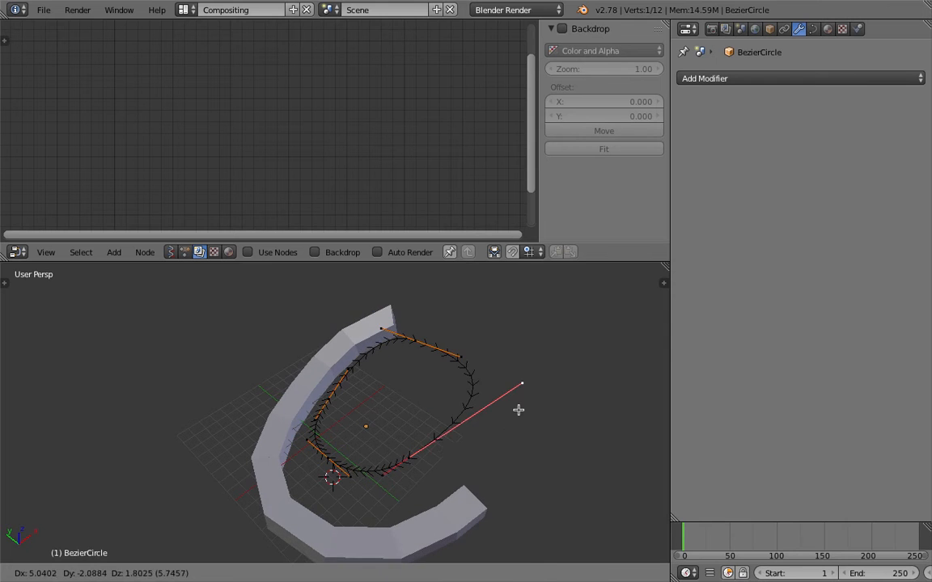
click(518, 406)
key(g)
click(466, 428)
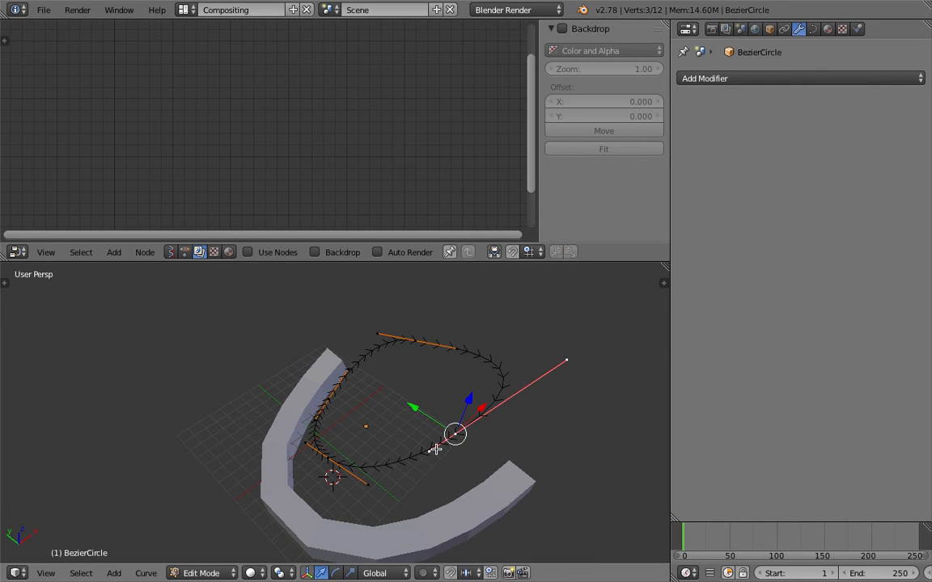
- Move the stretched control point even farther from the curve's centre, and shift the control point on the opposite side outward
right_click(436, 449)
key(g)
click(419, 457)
key(g)
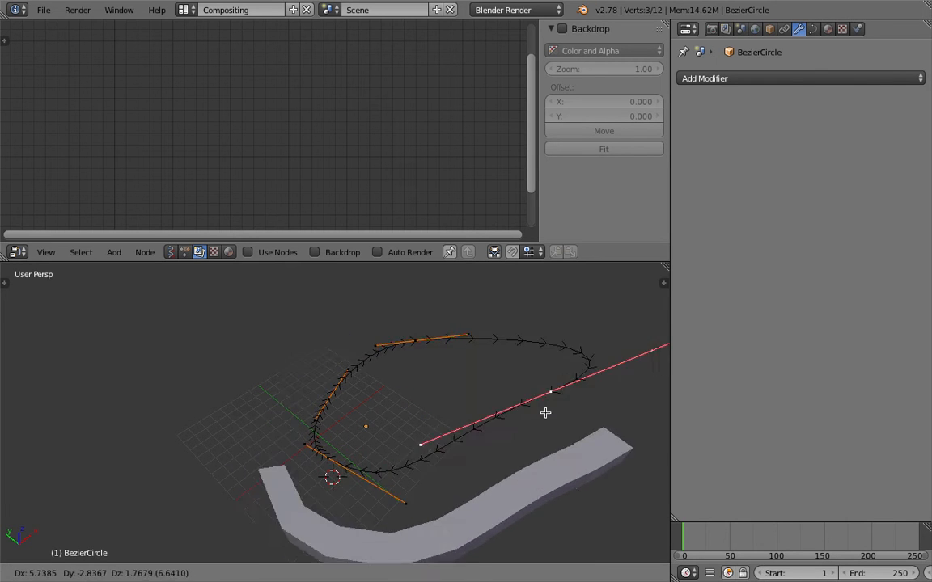
click(534, 384)
key(g)
click(308, 369)
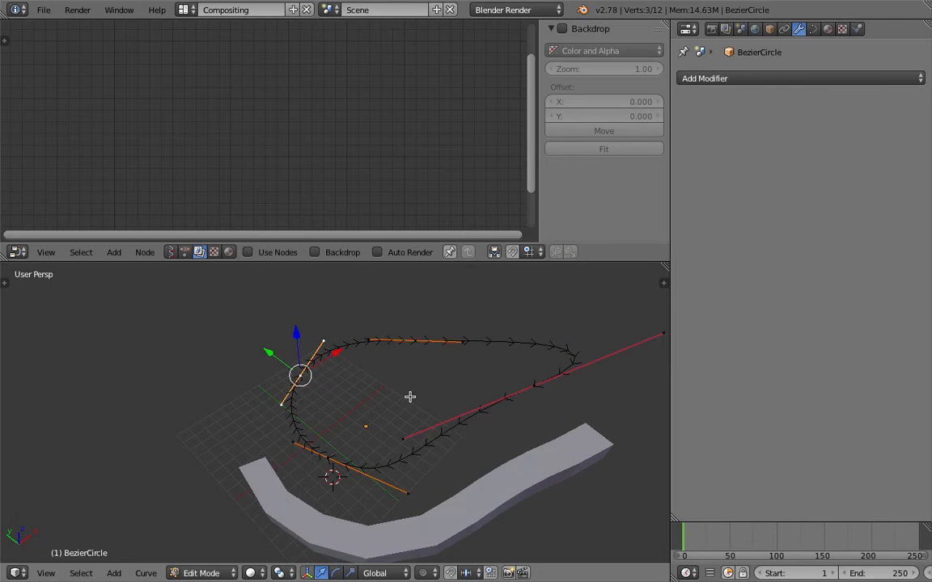
- Leave edit mode and delete the Bezier circle
middle_drag(361, 395, 389, 390)
key(Tab)
click(322, 402)
scroll(322, 402, down, 2)
key(Delete)
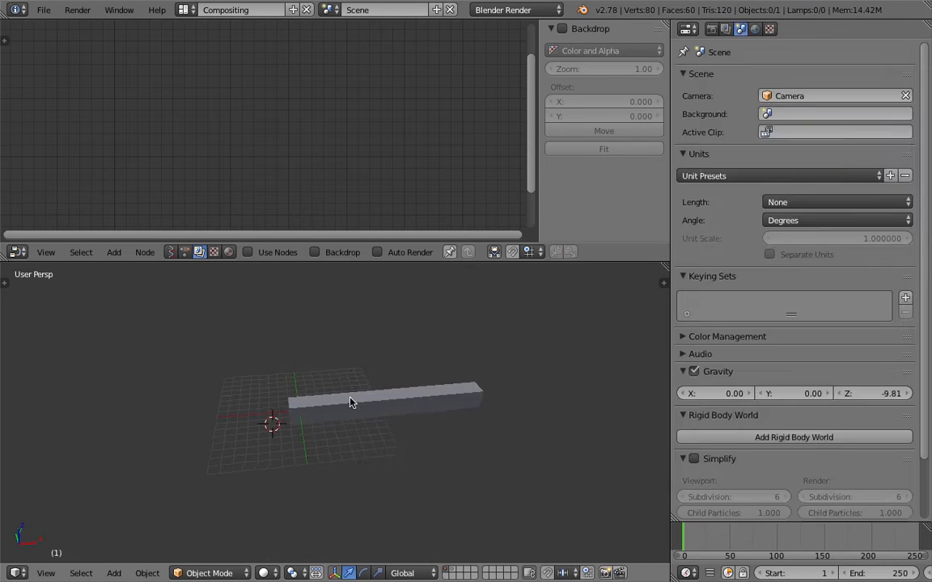
- Select the arrayed cube and switch the viewport to wireframe shading
right_click(350, 408)
scroll(381, 430, up, 3)
mouse_move(382, 430)
middle_down()
mouse_move(445, 390)
mouse_move(443, 380)
middle_up()
key(z)
middle_drag(372, 388, 303, 398)
scroll(490, 350, down, 2)
shift+middle_drag(462, 367, 417, 393)
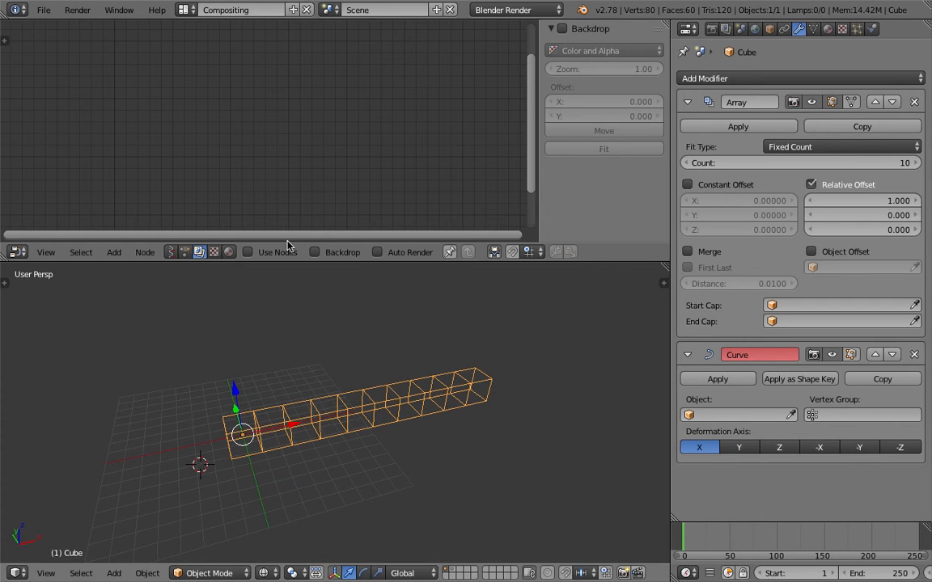
- Switch the node editor to Sverchok nodes and create a new node tree
click(170, 253)
click(249, 252)
click(271, 230)
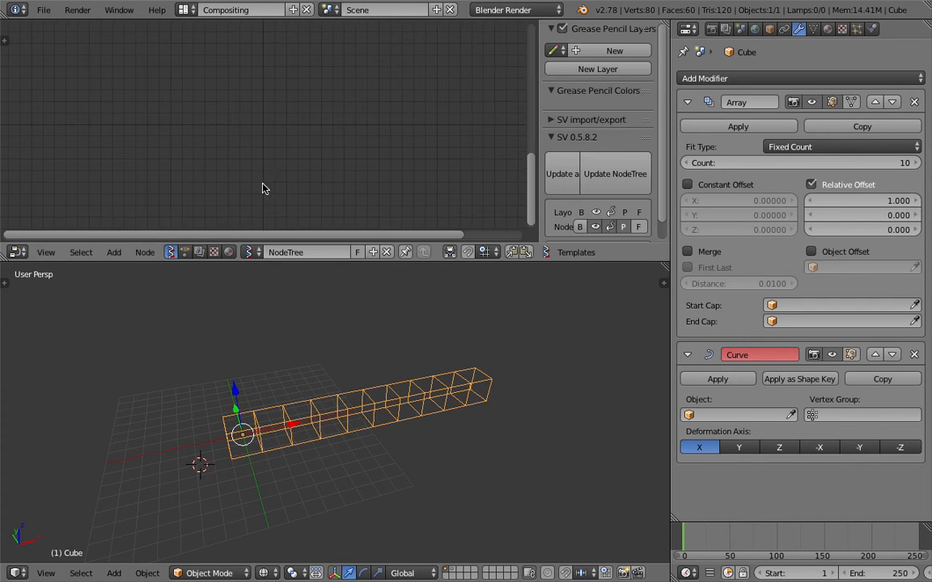
- Add a Line node to the node tree
key(shift+a)
click(197, 127)
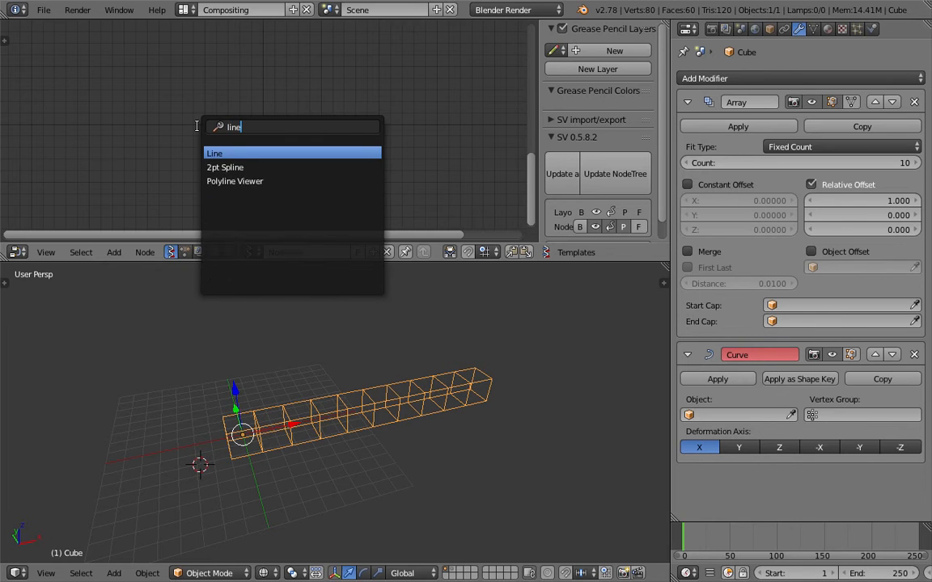
text(line)
key(Return)
click(106, 95)
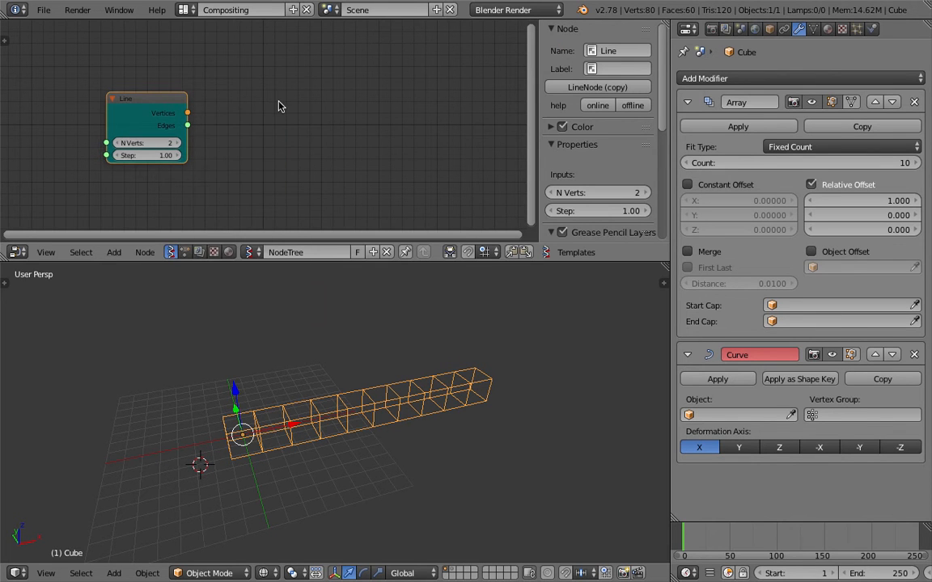
- Add a Viewer Draw node beside the Line node
key(alt+space)
text(ve)
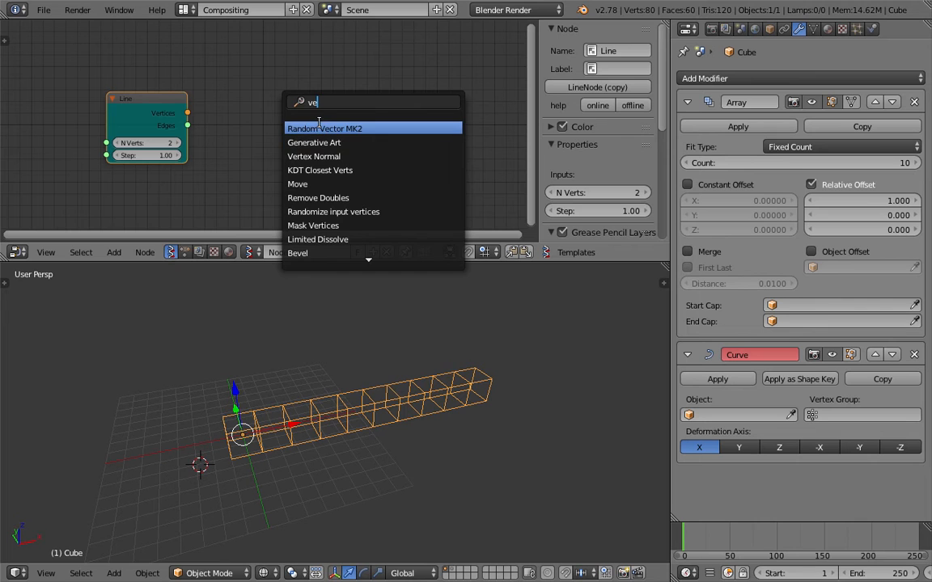
text(ew)
key(Return)
click(318, 85)
- Connect the Line's Vertices output to Viewer Draw's vertices input and set N Verts to 7
drag(187, 112, 208, 122)
drag(313, 171, 316, 170)
drag(146, 144, 160, 143)
key(z)
scroll(295, 404, up, 2)
middle_drag(295, 350, 257, 335)
key(z)
scroll(257, 335, up, 2)
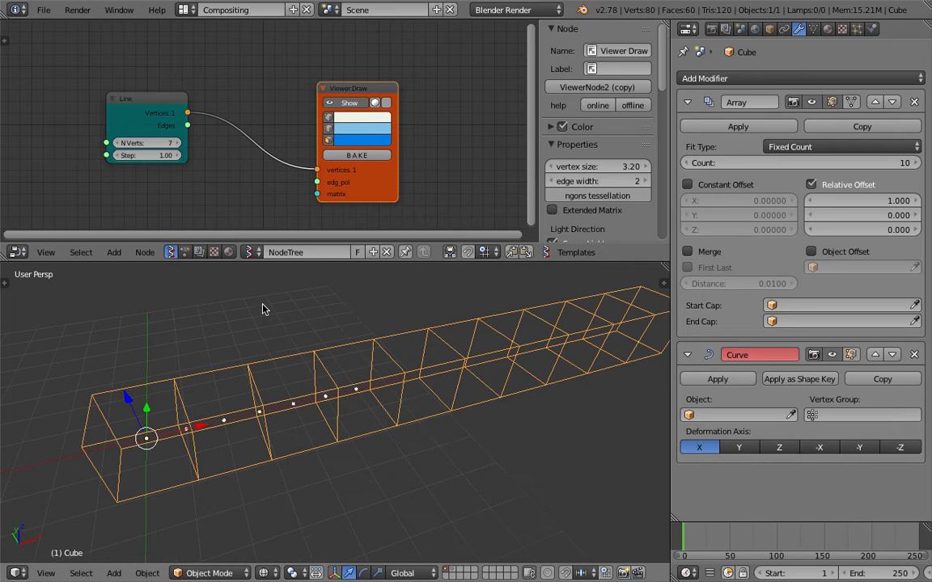
- Connect the Line's Edges output to Viewer Draw's edg_pol input
drag(188, 125, 316, 182)
scroll(326, 323, down, 4)
mouse_move(326, 323)
middle_down()
mouse_move(285, 324)
mouse_move(296, 396)
mouse_move(270, 410)
middle_up()
scroll(285, 324, up, 4)
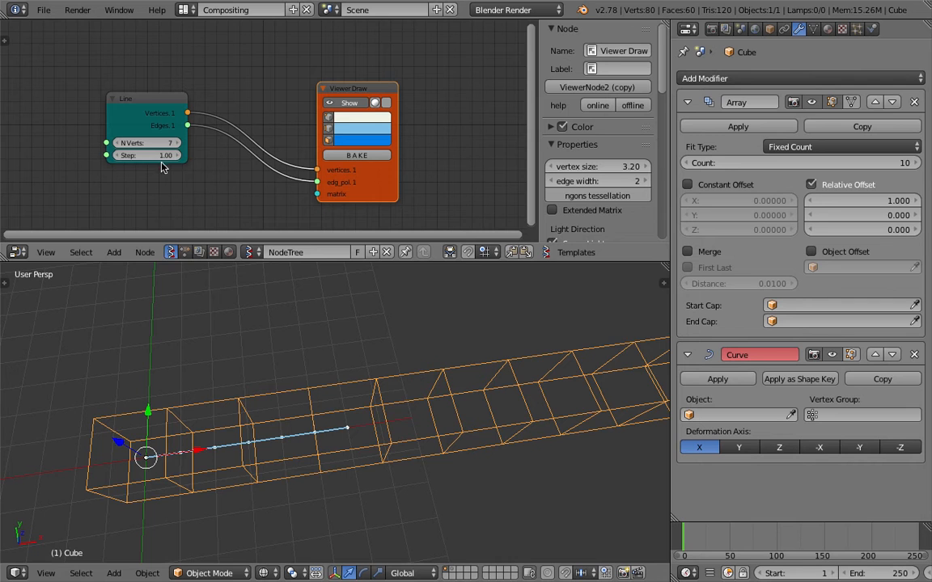
- Set the Line node's N Verts to 9 and Step to 4.03, and move Viewer Draw closer to it
scroll(251, 380, down, 4)
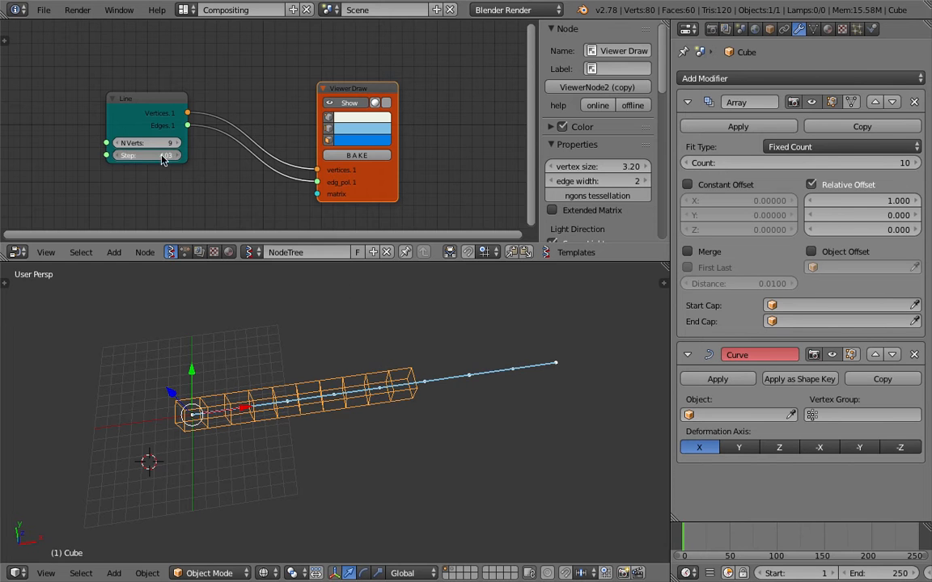
scroll(514, 376, up, 3)
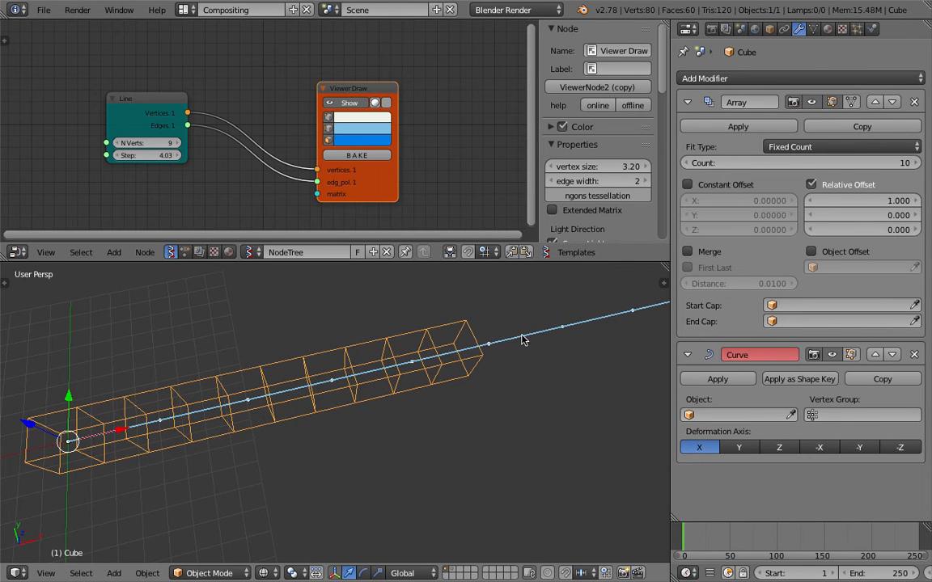
scroll(440, 410, down, 2)
scroll(441, 408, up, 3)
drag(375, 95, 321, 55)
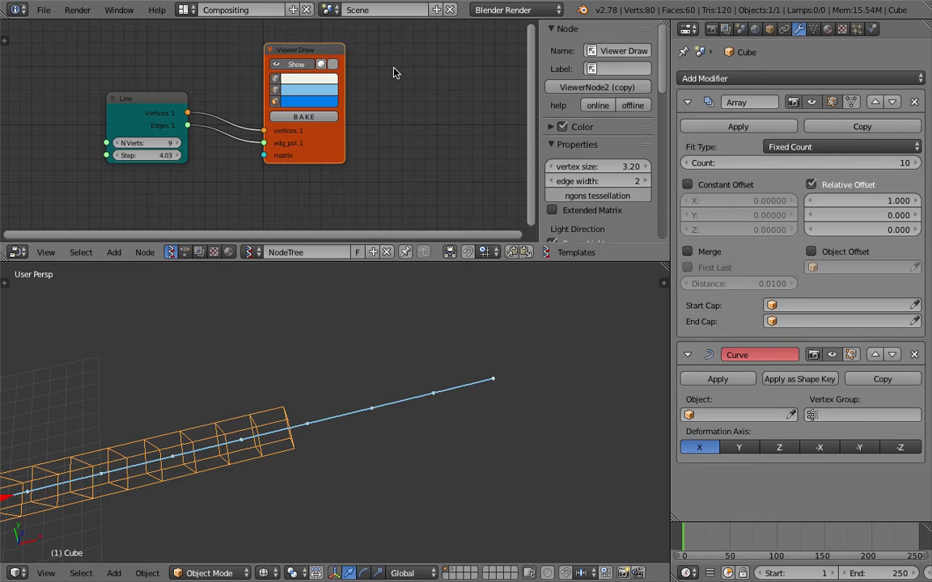
key(shift+a)
click(394, 69)
text(bm)
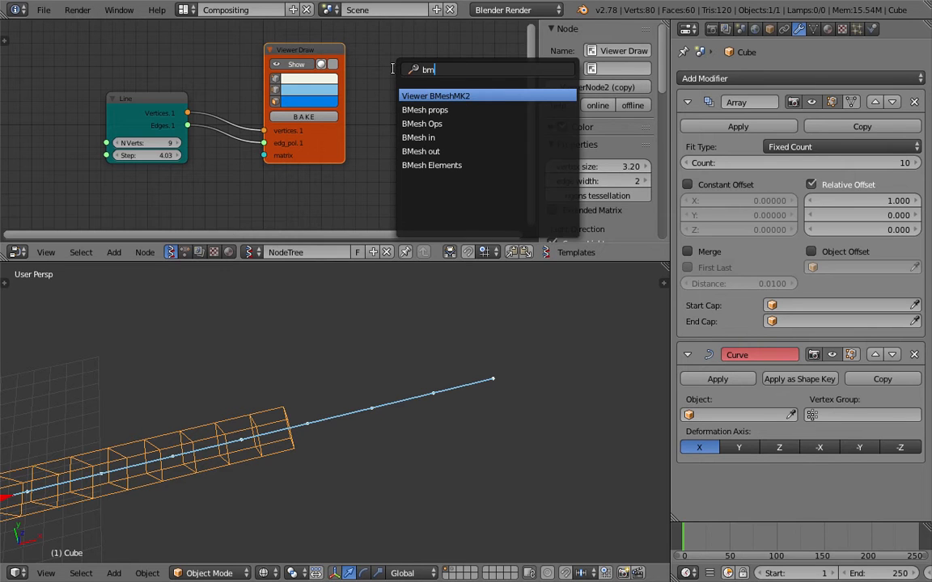
key(Escape)
- Add a Curve Viewer node beside Viewer Draw and widen it slightly so its options are readable
middle_drag(394, 73, 358, 69)
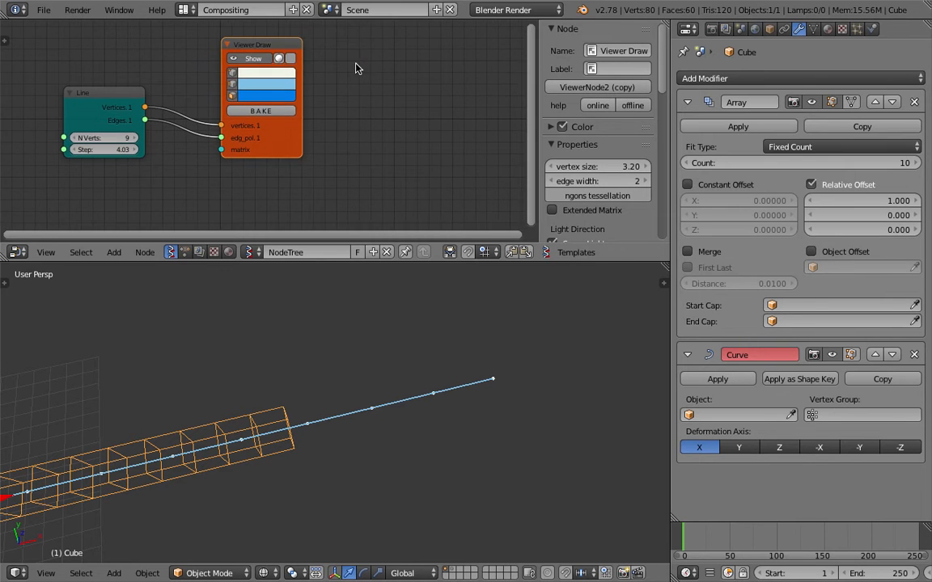
key(shift+a)
click(358, 69)
text(cur)
key(Down)
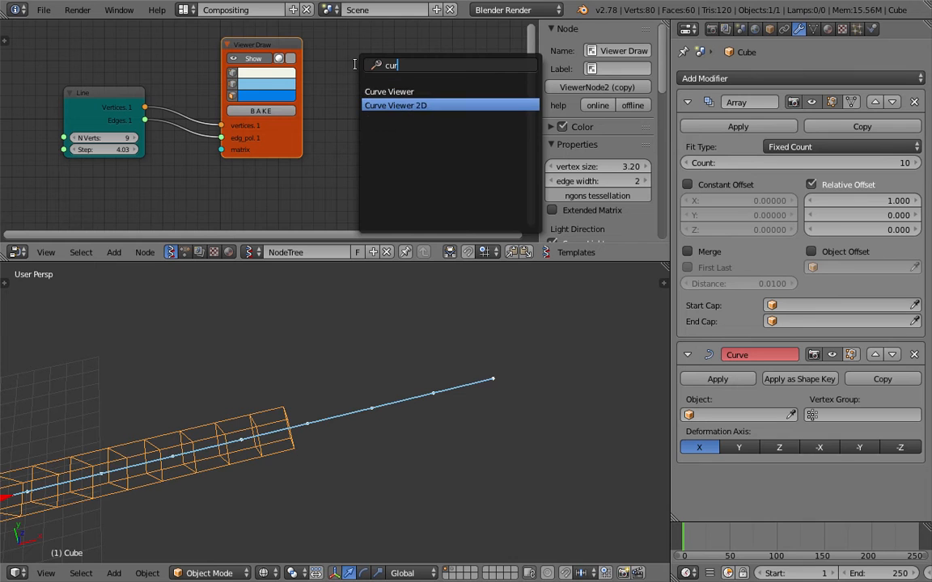
key(Up)
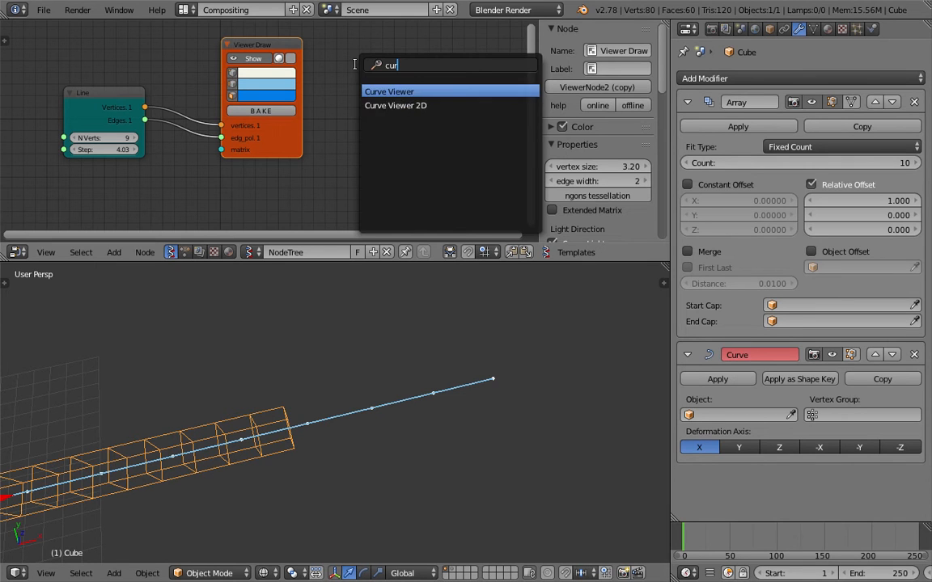
key(Return)
click(356, 68)
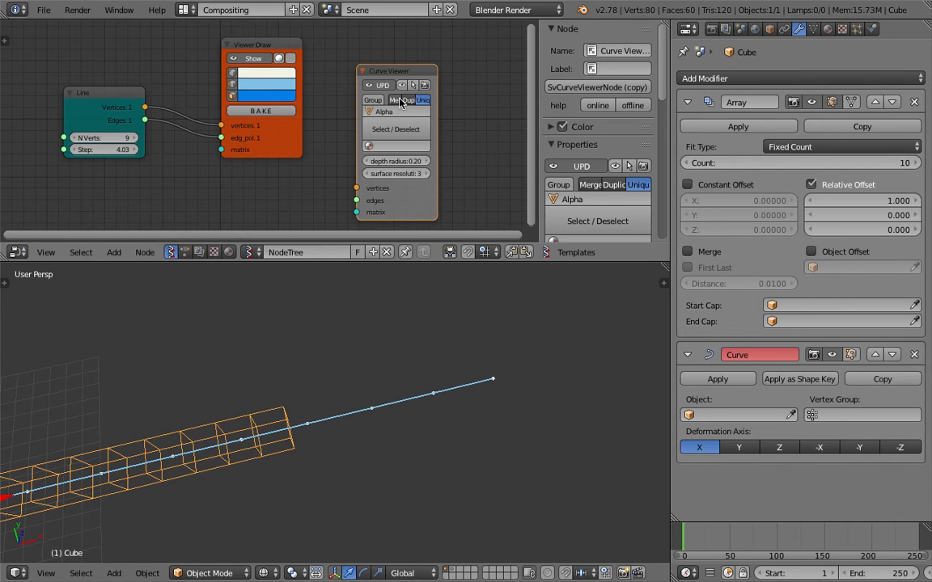
drag(434, 74, 446, 75)
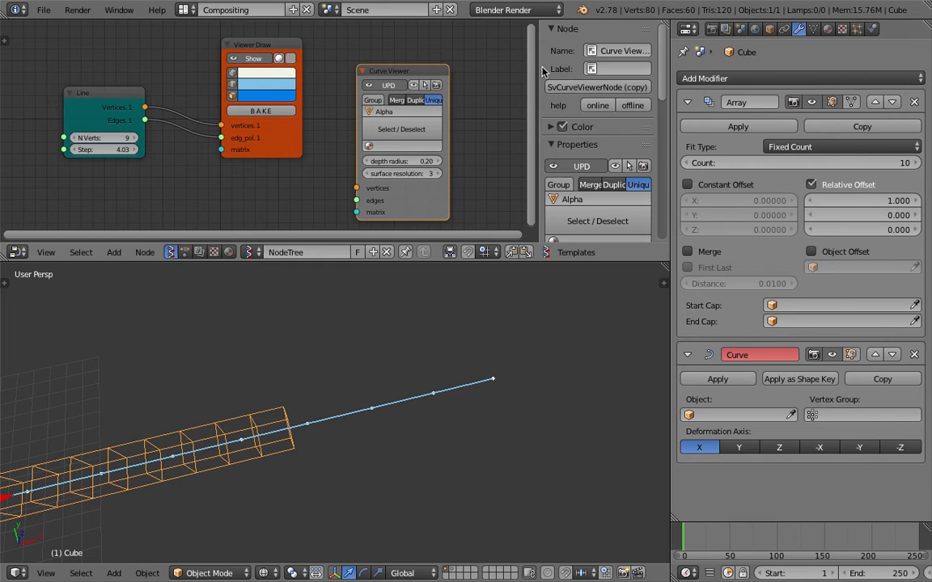
- Collapse the node editor's sidebar and add a Polyline Viewer node beyond the Curve Viewer
drag(543, 72, 676, 74)
middle_drag(573, 106, 486, 89)
key(alt+space)
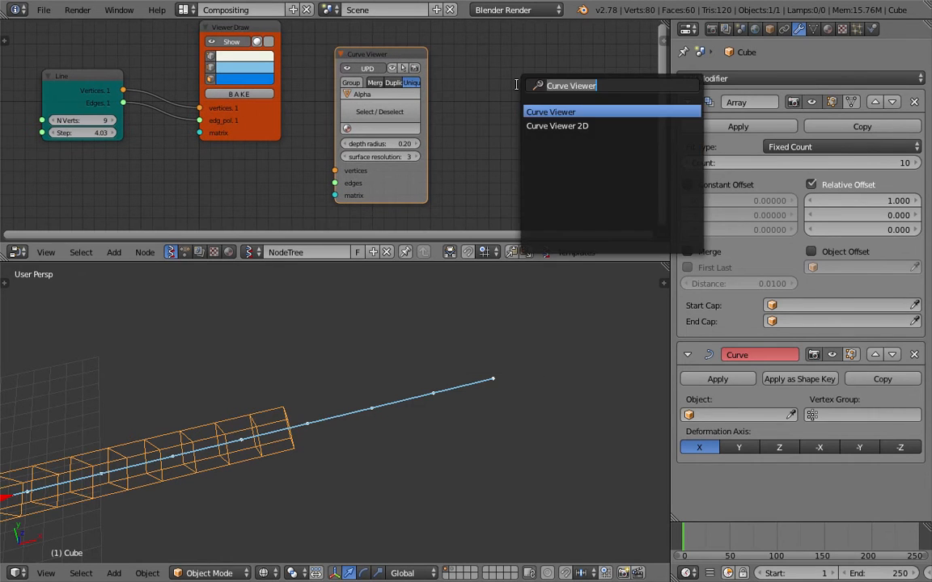
key(BackSpace)
text(polylin)
key(Return)
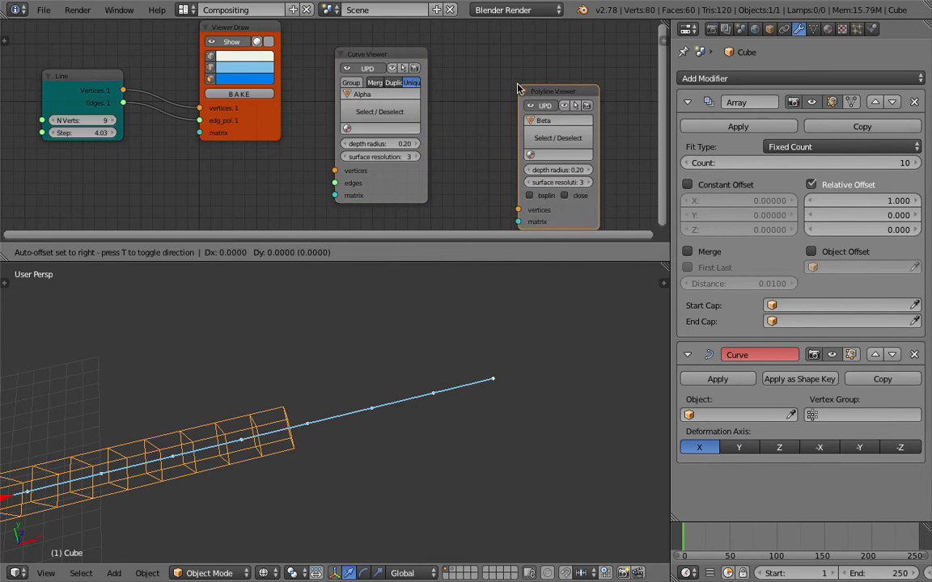
click(516, 56)
- Widen the Curve Viewer node further and enlarge the node editor's height
scroll(338, 136, down, 1)
middle_drag(338, 136, 372, 139)
drag(453, 99, 484, 99)
middle_drag(347, 86, 361, 90)
drag(443, 261, 443, 296)
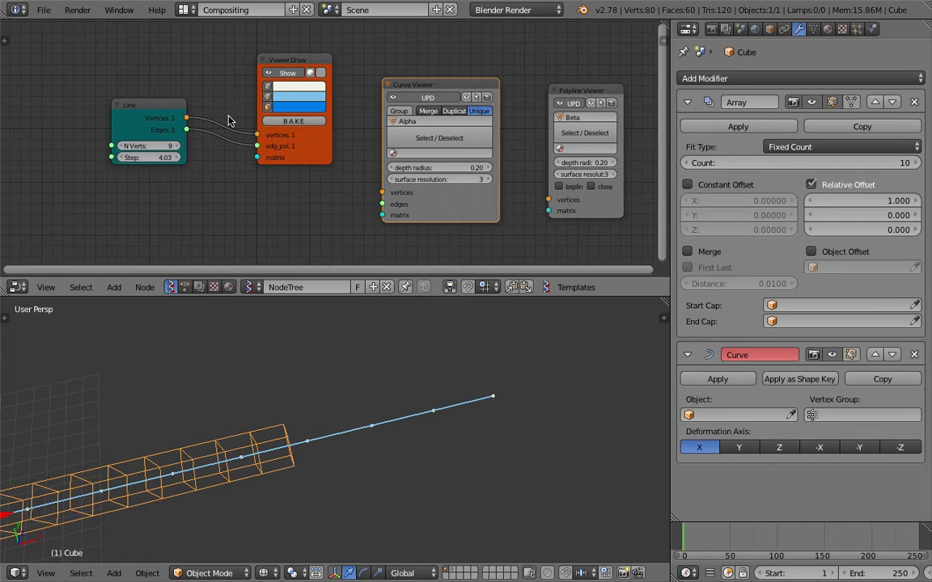
- Connect the Line's Vertices and Edges outputs to the Curve Viewer's vertices and edges inputs
drag(187, 119, 255, 158)
drag(379, 192, 382, 192)
drag(187, 129, 246, 155)
drag(379, 204, 381, 203)
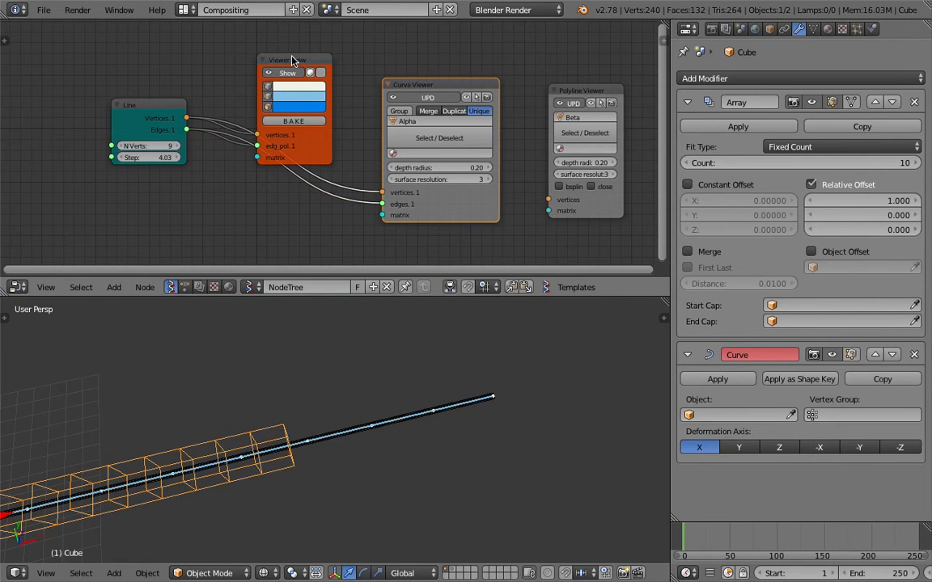
- Select the generated curve in the viewport and delete the Viewer Draw node
drag(291, 58, 283, 36)
right_click(328, 425)
middle_drag(327, 424, 423, 406)
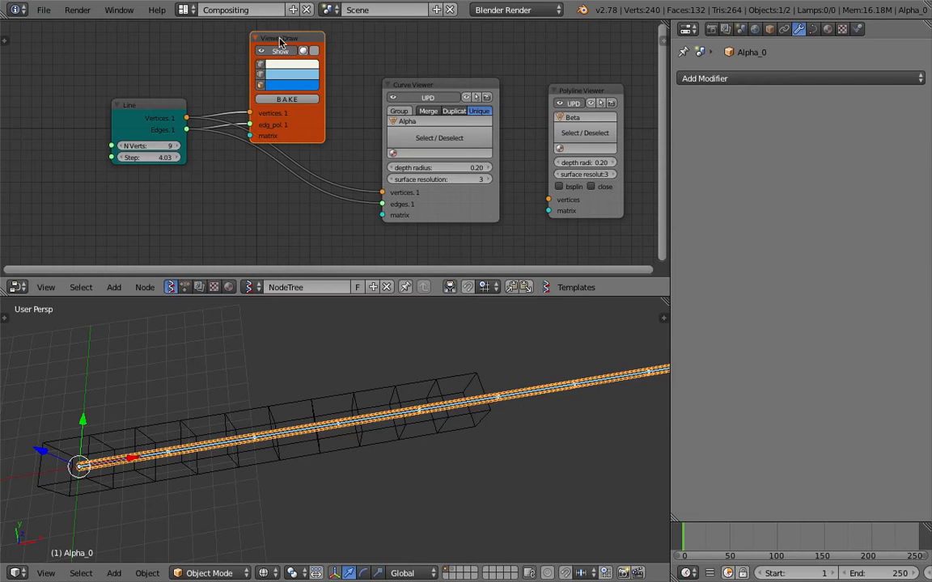
key(x)
- Select the arrayed cube and set its Curve modifier's object to Alpha_0
mouse_move(411, 441)
middle_down()
mouse_move(368, 424)
mouse_move(375, 376)
mouse_move(404, 380)
middle_up()
right_click(385, 420)
right_click(506, 389)
middle_drag(506, 389, 444, 386)
right_click(454, 404)
key(ctrl+s)
click(443, 386)
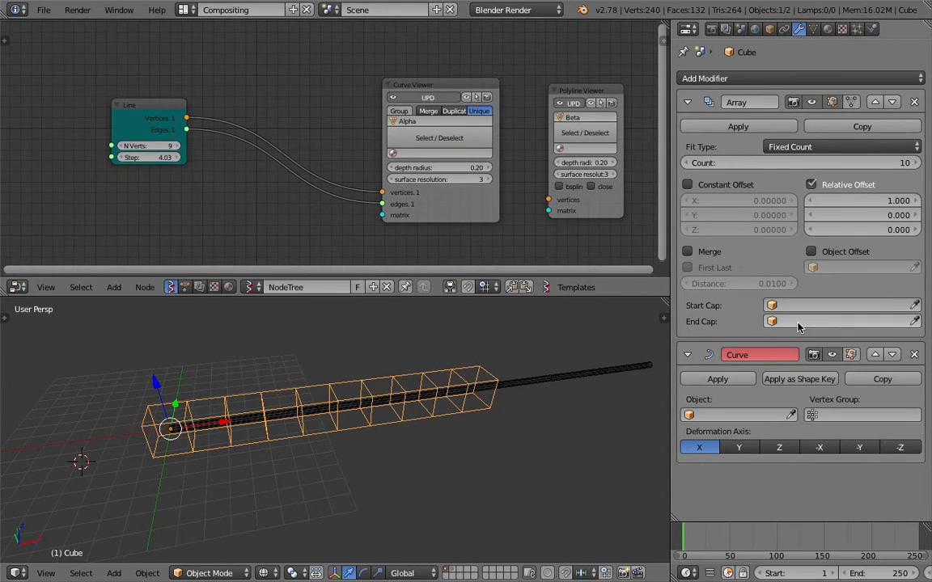
click(727, 417)
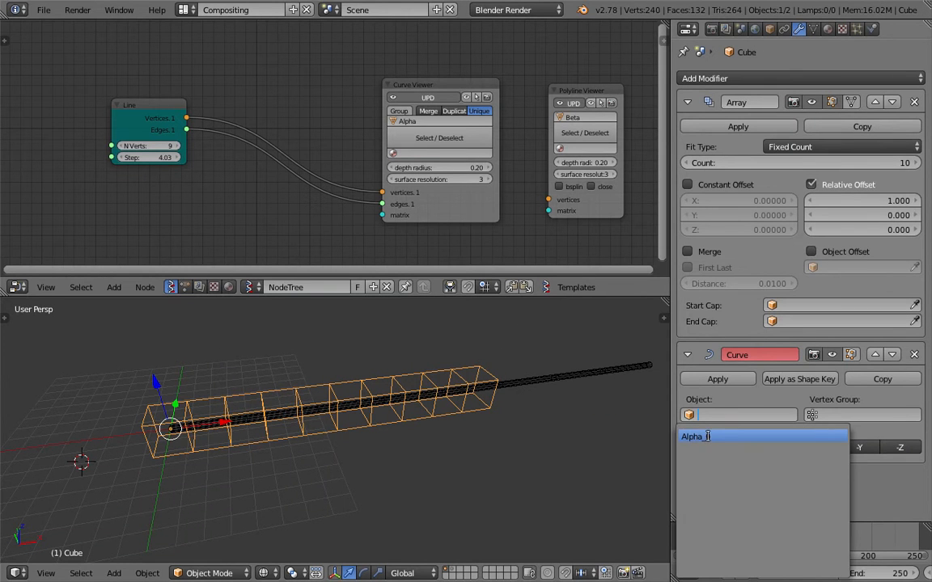
click(716, 437)
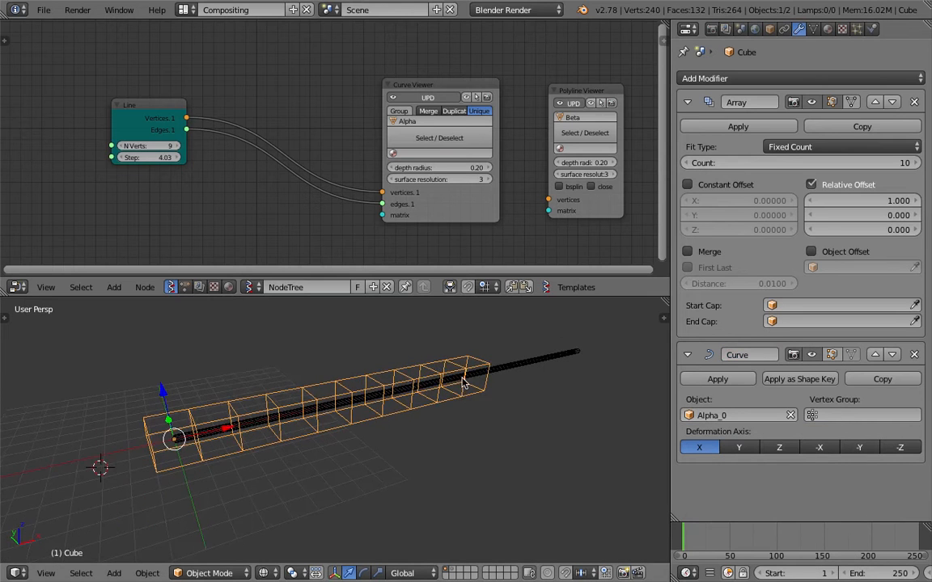
- Set the Line node's Step to 2.65 and N Verts to 10, and delete the Polyline Viewer node
drag(167, 158, 146, 158)
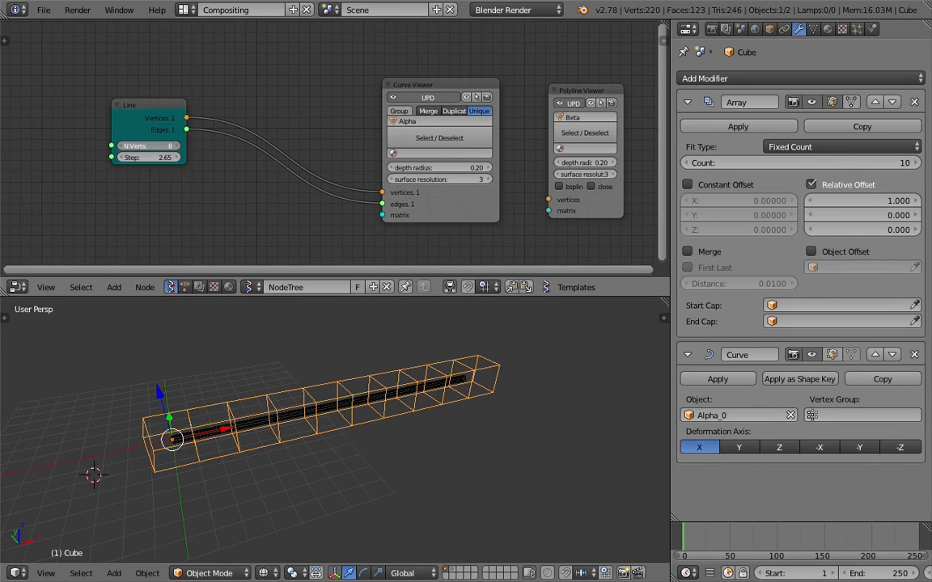
drag(164, 112, 91, 112)
mouse_move(222, 77)
middle_down()
mouse_move(279, 75)
mouse_move(227, 88)
middle_up()
key(x)
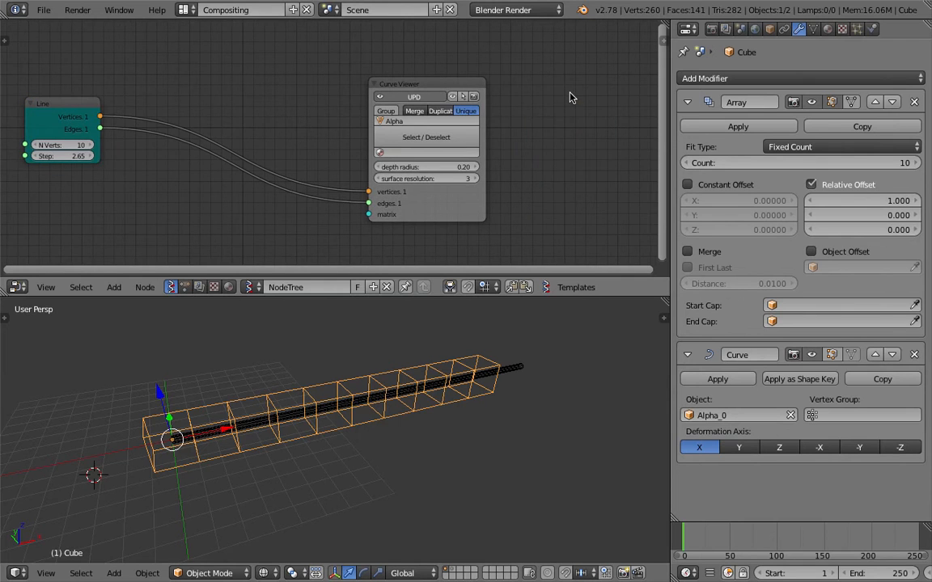
- Insert a Randomize input vertices node into the vertices link between the Line and Curve Viewer nodes
middle_drag(170, 73, 202, 80)
key(shift+a)
click(257, 87)
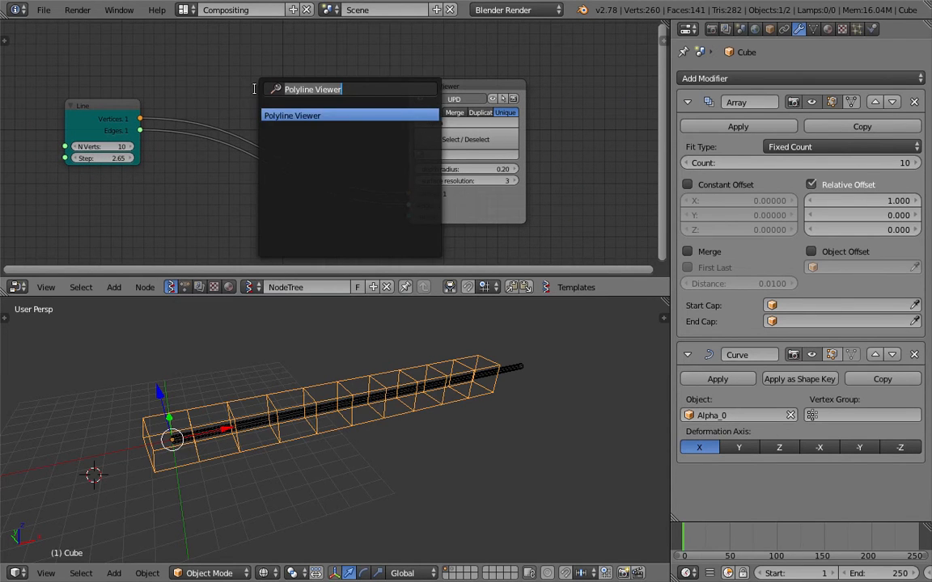
text(ran)
key(Down)
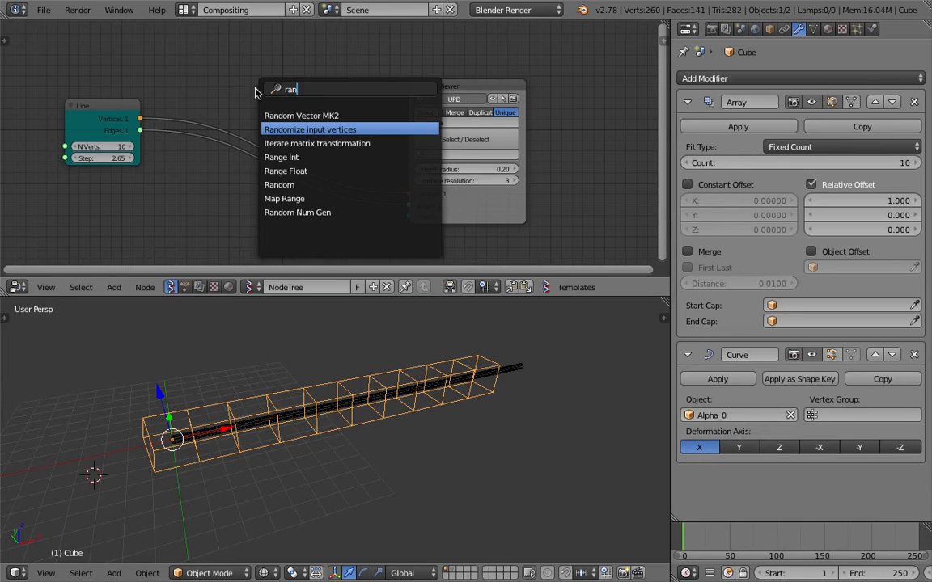
key(Return)
click(255, 89)
drag(276, 95, 276, 77)
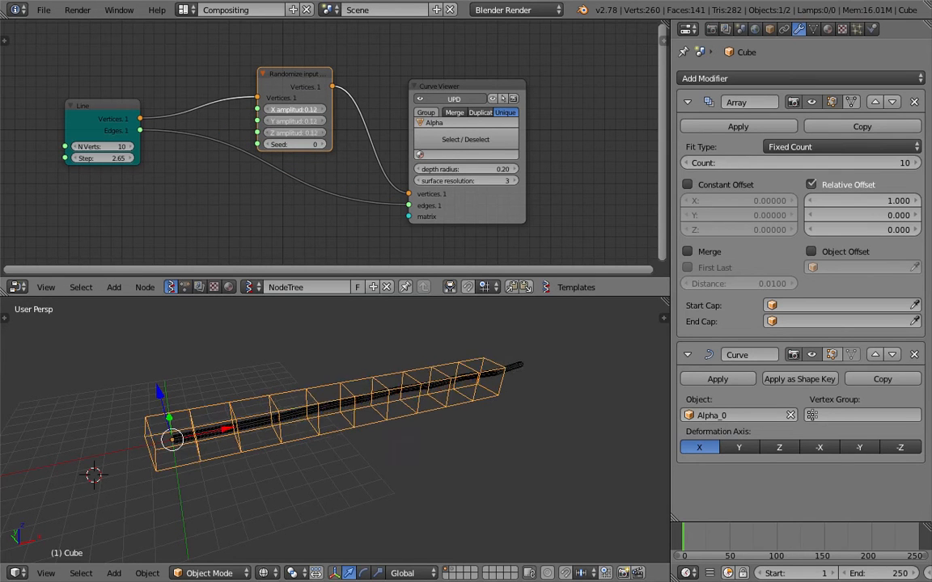
- Set the Randomize input vertices node's X, Y and Z amplitudes to 0.99
key(KP_4)
key(KP_4)
key(KP_4)
key(KP_4)
key(KP_4)
key(ctrl+s)
key(Return)
key(KP_4)
key(KP_4)
key(KP_4)
key(KP_4)
key(KP_4)
key(KP_4)
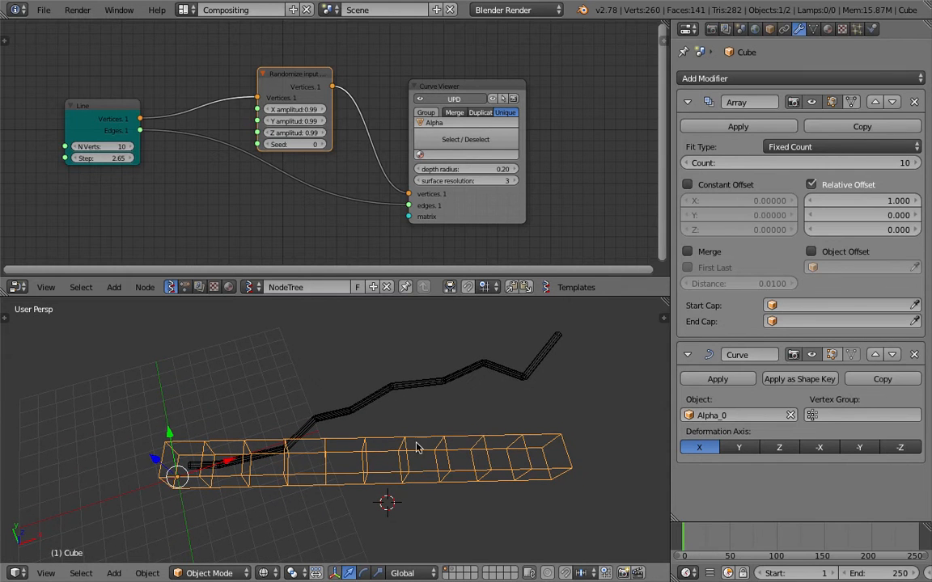
- Set the Curve Viewer's depth radius to 0.17, switch it to Merge mode and widen the node
mouse_move(466, 169)
mouse_down()
mouse_move(443, 169)
mouse_move(462, 169)
mouse_up()
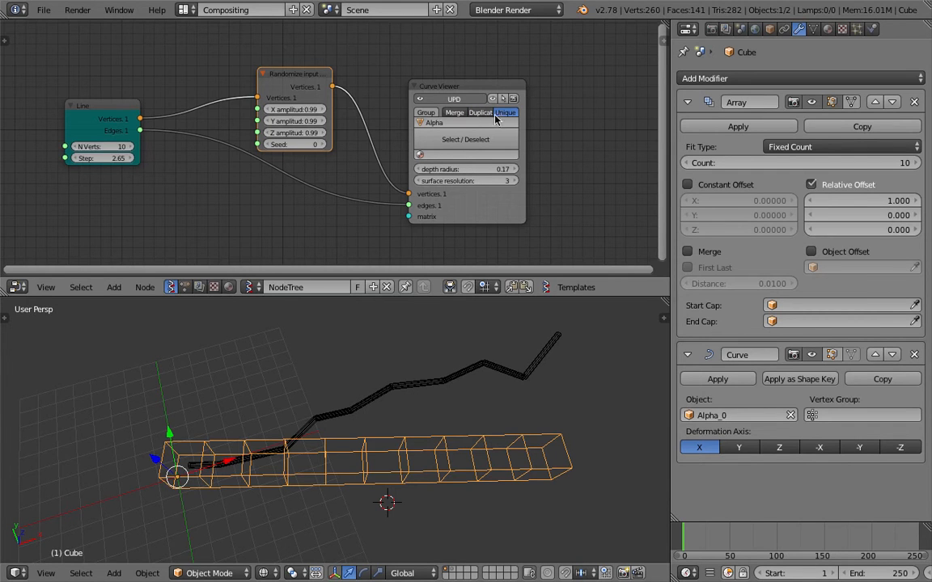
drag(522, 136, 534, 135)
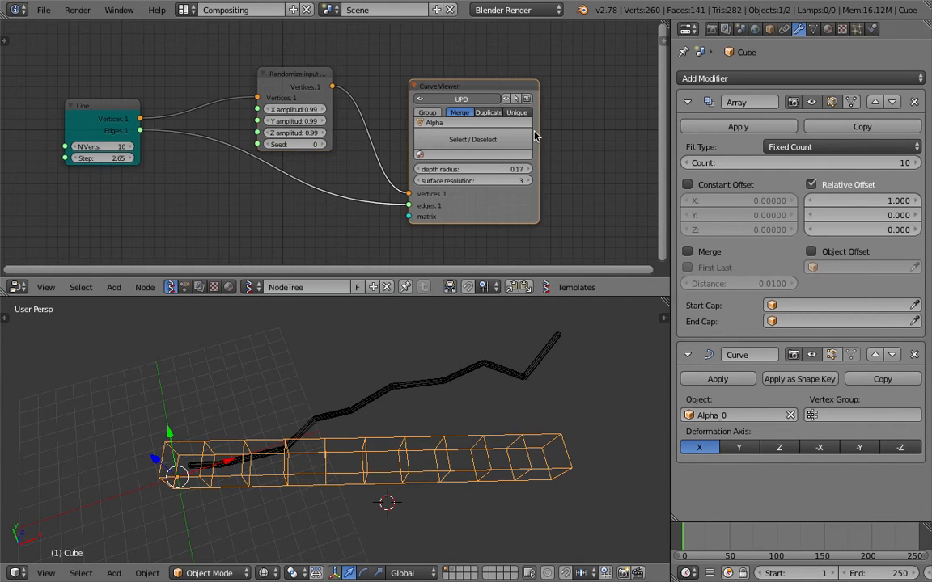
middle_drag(343, 463, 369, 441)
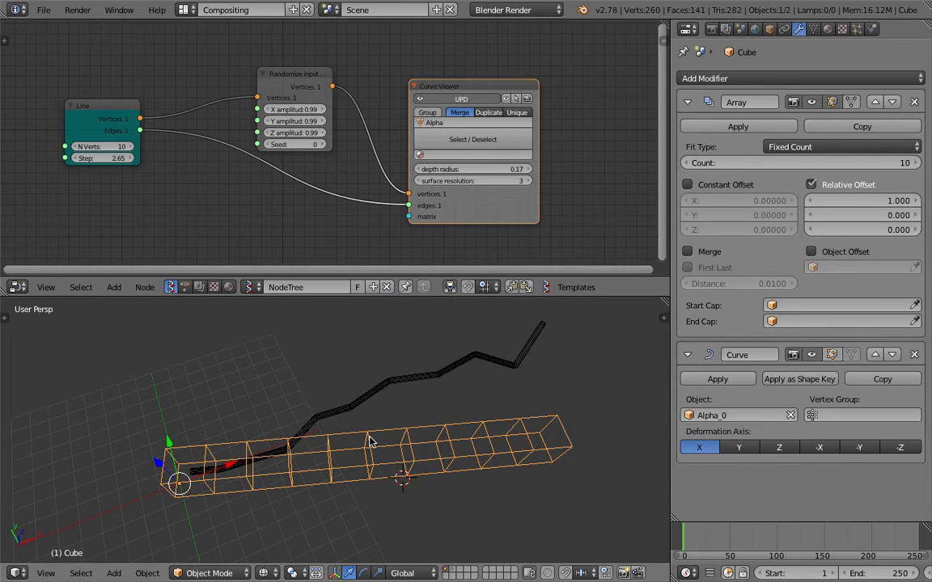
- Set the cube's Array modifier to Fit Curve using the Alpha_0 curve
click(833, 151)
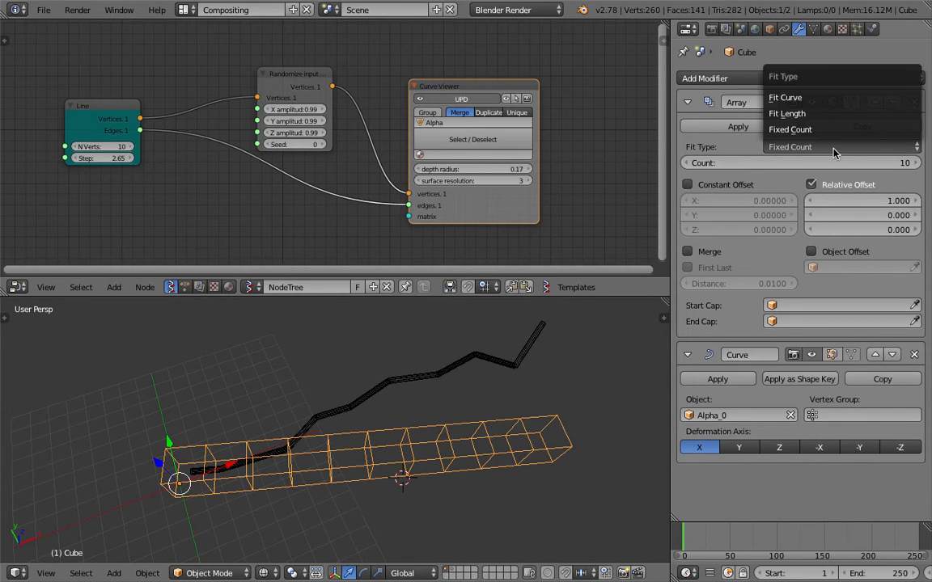
click(820, 97)
click(775, 163)
click(793, 182)
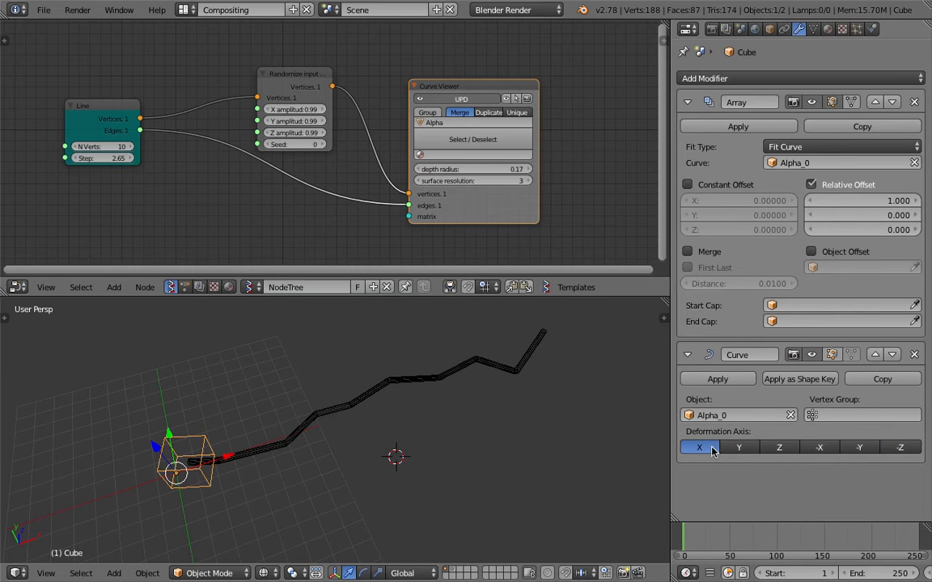
- Set the Curve Viewer's surface resolution to 1 and spread the Randomize and Curve Viewer nodes apart to free space
click(422, 180)
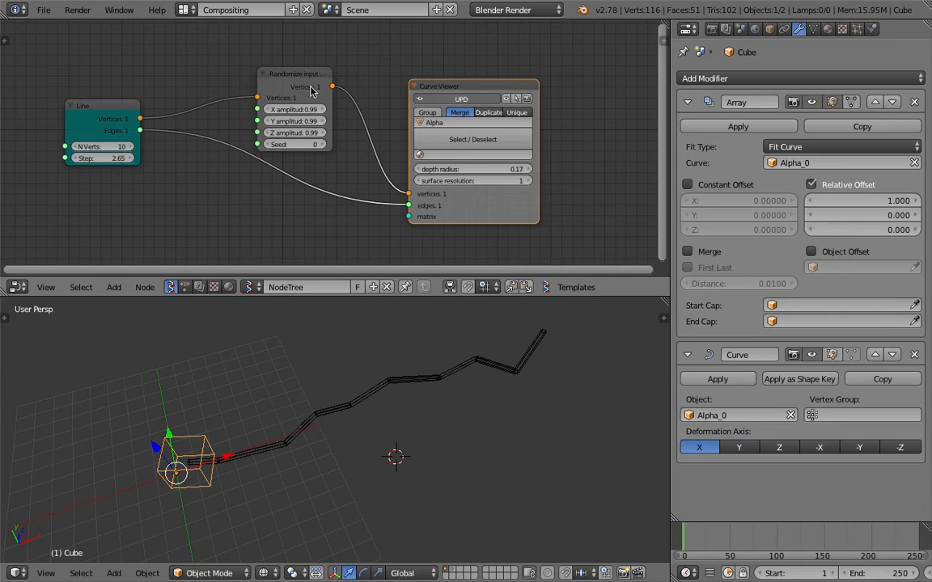
drag(298, 76, 283, 56)
middle_drag(299, 119, 303, 145)
middle_drag(433, 378, 405, 422)
key(ctrl+s)
click(406, 422)
drag(468, 111, 463, 200)
middle_drag(430, 177, 413, 216)
- Add a Polyline Viewer node above the Curve Viewer and feed it the Randomize node's vertices
key(shift+a)
click(414, 63)
text(polylin)
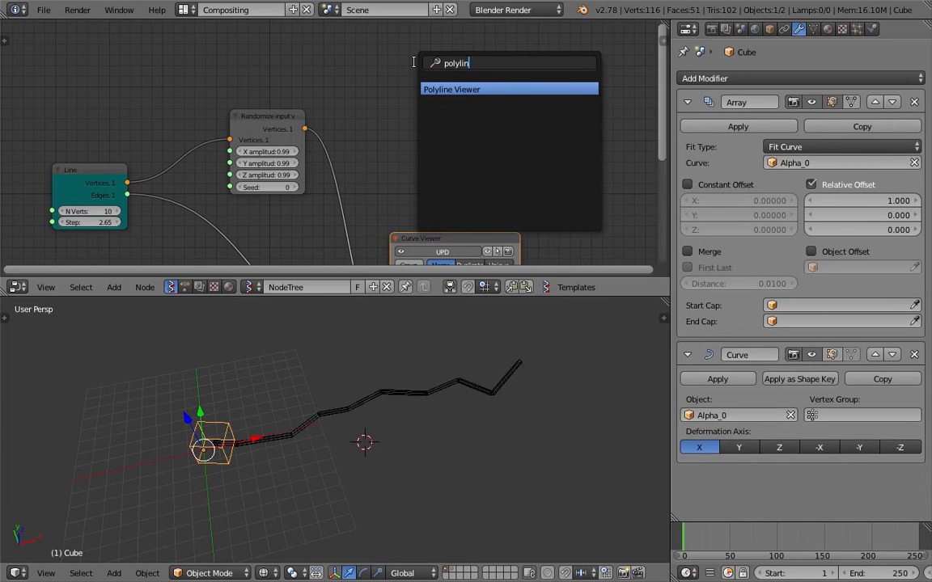
key(Return)
click(415, 65)
key(ctrl+s)
click(415, 64)
middle_drag(363, 114, 368, 79)
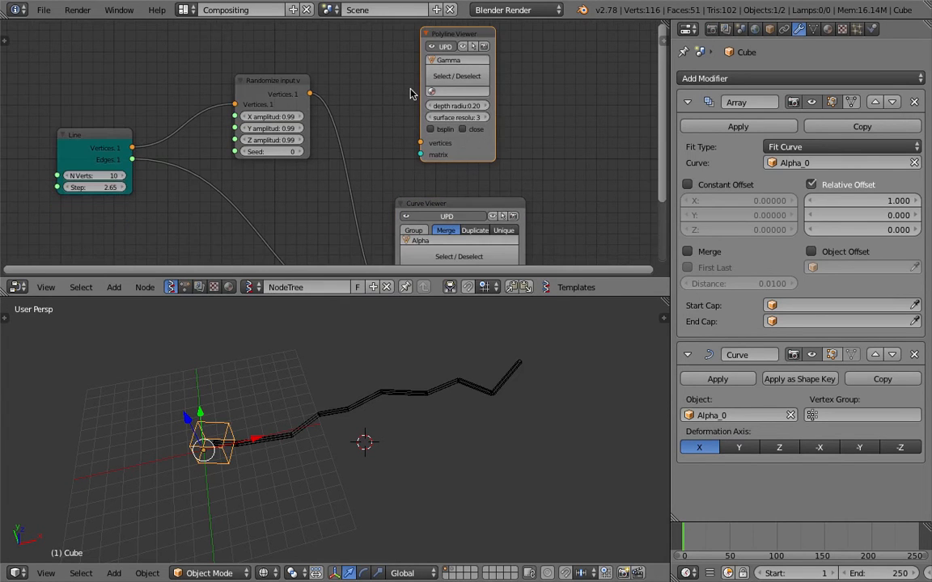
scroll(318, 90, down, 1)
drag(311, 97, 385, 120)
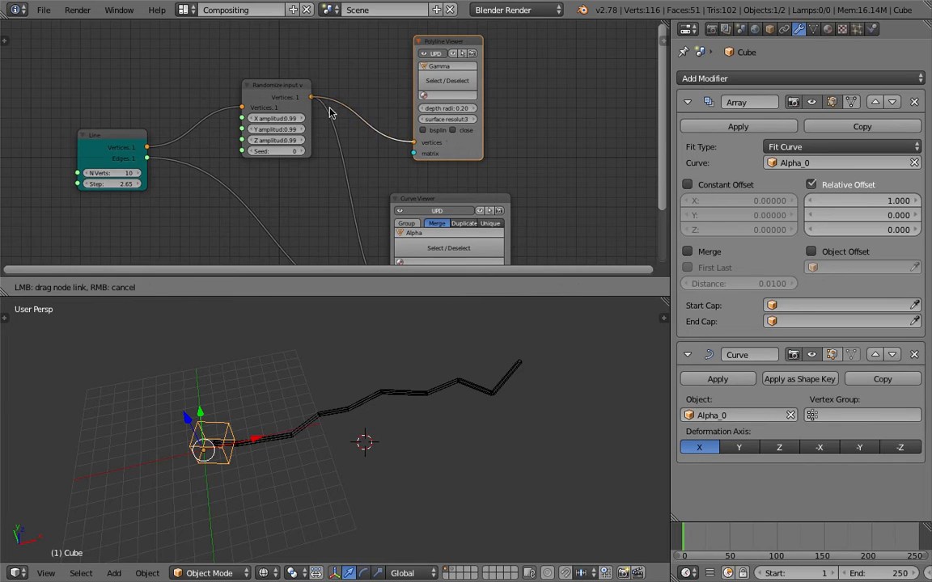
middle_drag(310, 77, 321, 74)
- Identify the new polyline curve in the viewport, reselect the cube and set its Curve modifier's object to Gamma_0
middle_drag(379, 490, 364, 482)
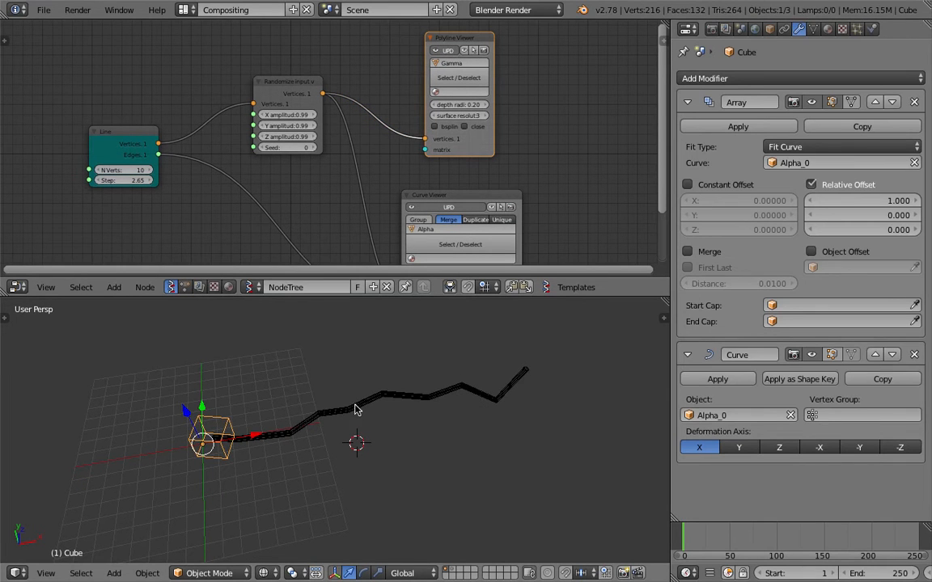
right_click(354, 410)
right_click(355, 408)
right_click(355, 409)
right_click(355, 408)
middle_drag(221, 491, 208, 499)
key(ctrl+s)
click(154, 514)
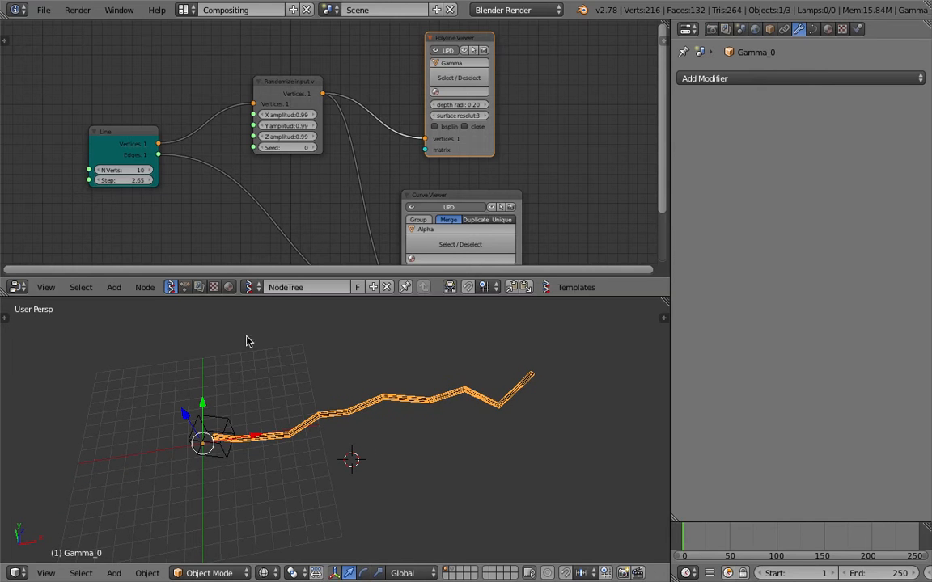
right_click(242, 446)
key(ctrl+s)
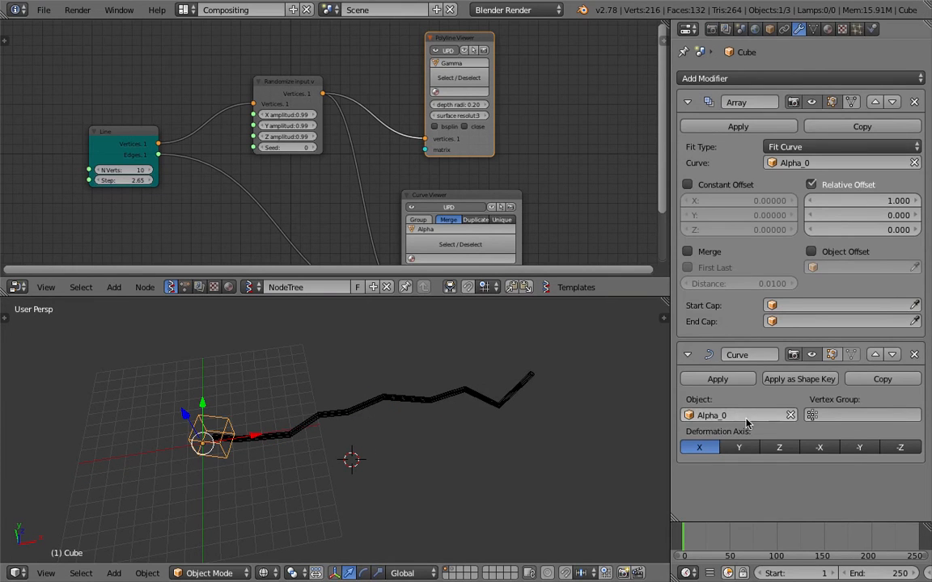
click(745, 423)
click(712, 449)
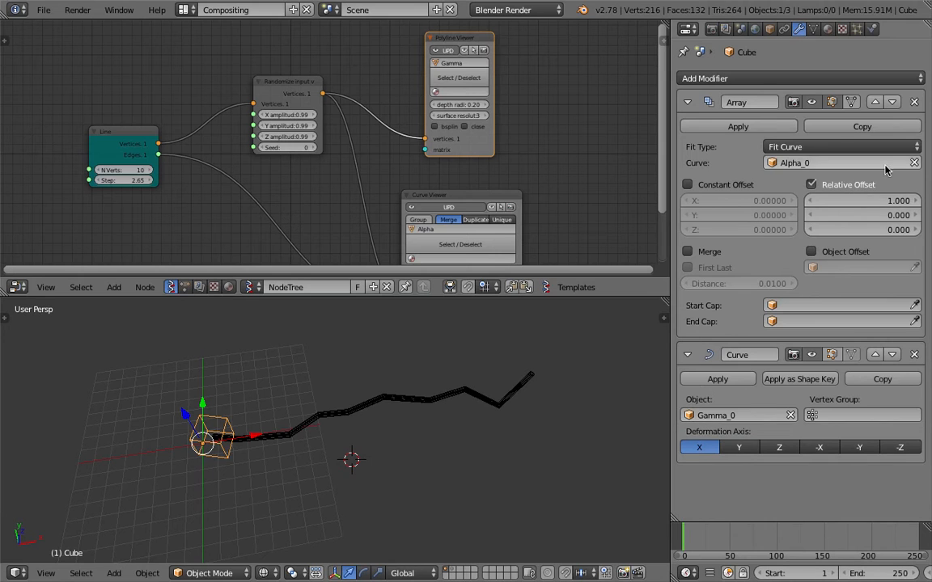
- Set the cube's Array modifier to Fixed Count with a Count of 17
click(909, 147)
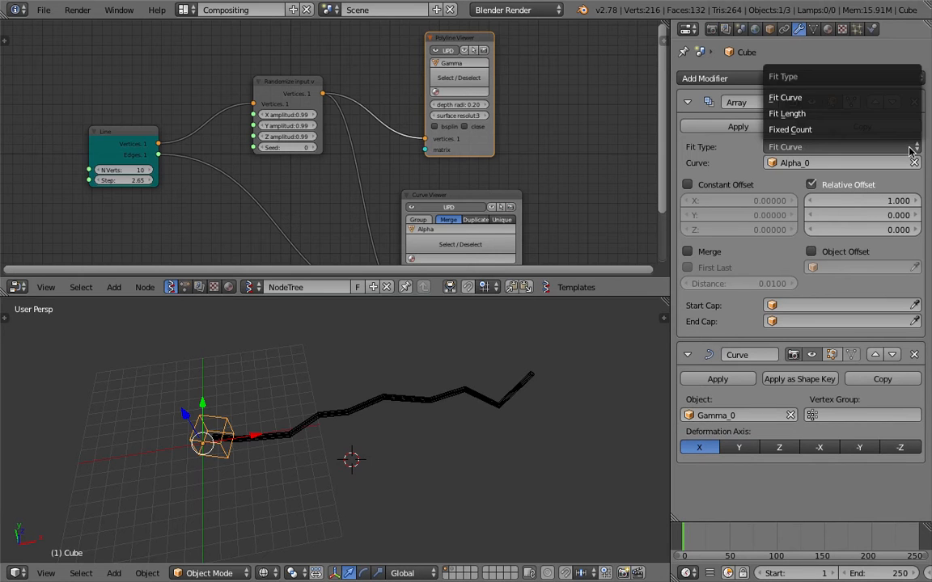
click(865, 129)
key(ctrl+s)
click(464, 417)
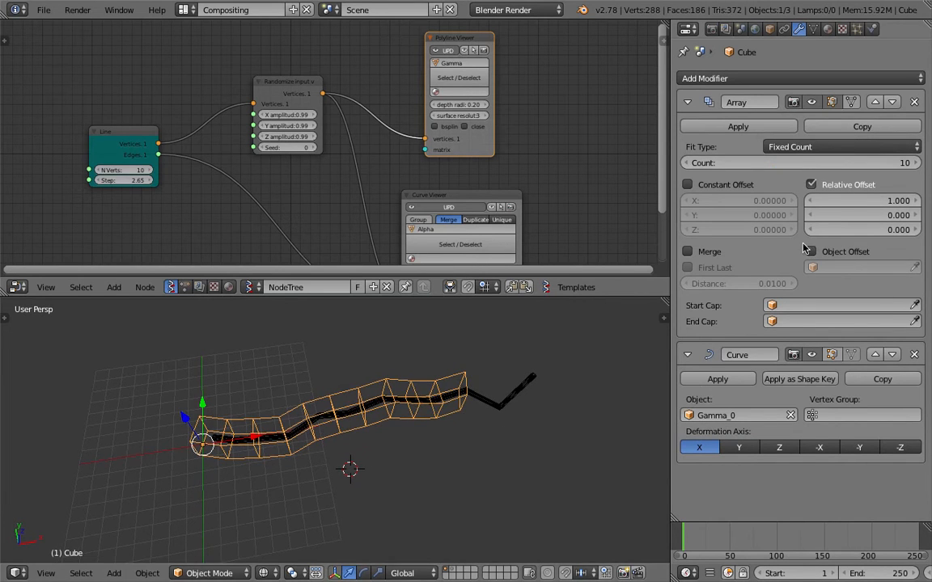
drag(889, 166, 908, 165)
scroll(417, 415, down, 3)
scroll(425, 406, up, 3)
key(z)
key(z)
key(ctrl+s)
click(430, 403)
- Delete the Curve Viewer node and move the Polyline Viewer node into clear space
drag(442, 200, 464, 182)
key(x)
middle_drag(424, 199, 441, 236)
scroll(447, 227, up, 3)
drag(507, 50, 461, 76)
middle_drag(393, 110, 447, 96)
- Set the Randomize node's X, Y and Z amplitudes to 1.14 and its Seed to 28
mouse_move(345, 142)
mouse_down()
mouse_move(364, 168)
mouse_move(356, 180)
mouse_move(387, 180)
mouse_up()
middle_drag(387, 383, 389, 394)
key(z)
click(389, 394)
key(z)
- Delete the leftover Alpha_0 curve from the scene and reselect the arrayed cube
right_click(475, 414)
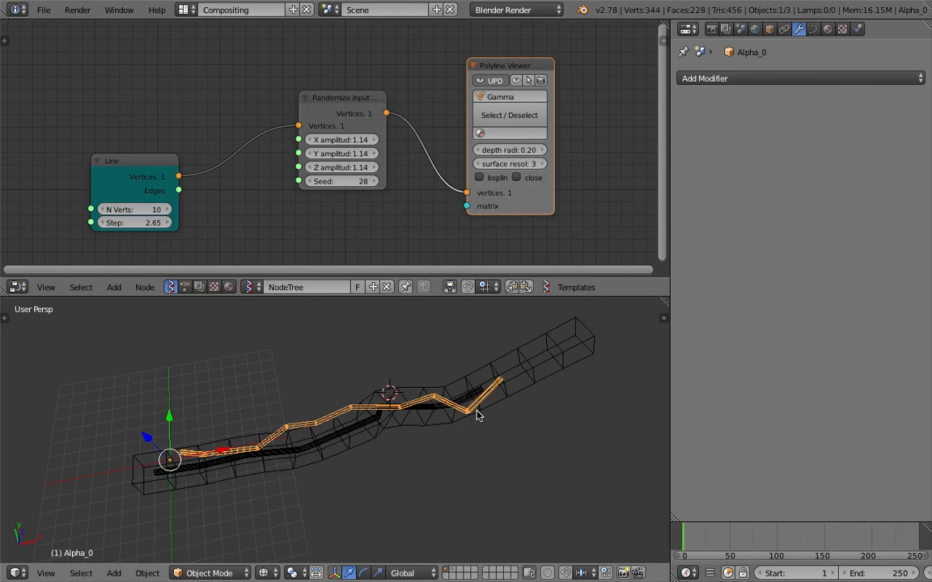
right_click(462, 402)
middle_drag(475, 411, 425, 405)
right_click(467, 407)
right_click(474, 383)
key(x)
click(474, 380)
right_click(425, 406)
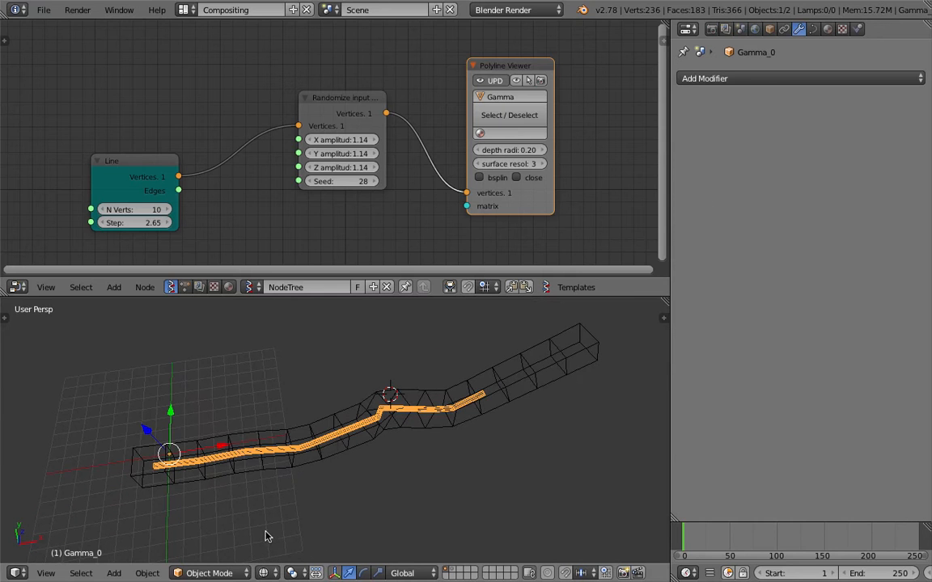
right_click(376, 389)
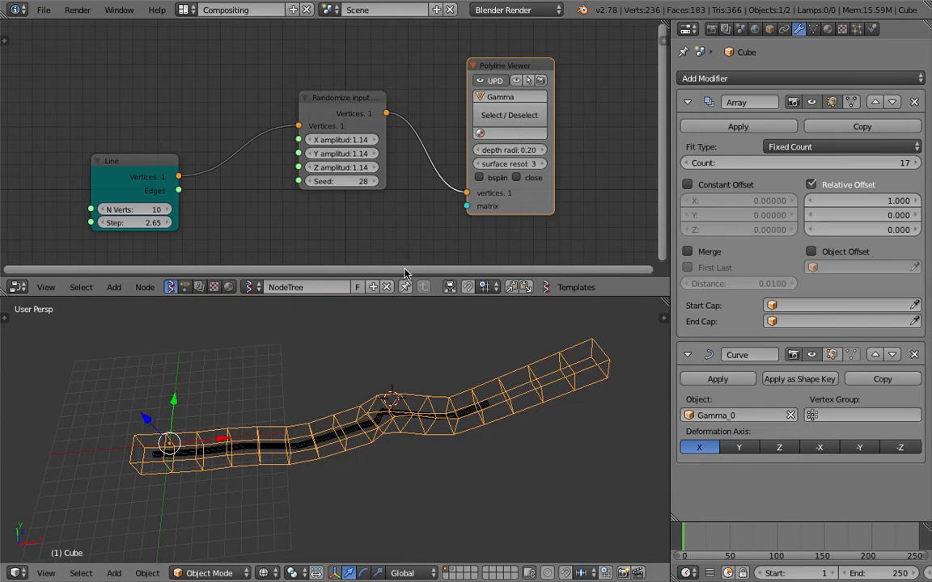
- Set the Randomize node's amplitudes to X 0.24, Y 0.21 and Z 1.95, with Seed 126
drag(349, 182, 388, 181)
drag(351, 141, 279, 153)
drag(358, 169, 424, 170)
middle_drag(416, 307, 435, 399)
drag(346, 182, 387, 182)
middle_drag(483, 405, 463, 417)
- Select the arrayed cube and set its Array modifier to Fit Curve using Gamma_0
right_click(480, 410)
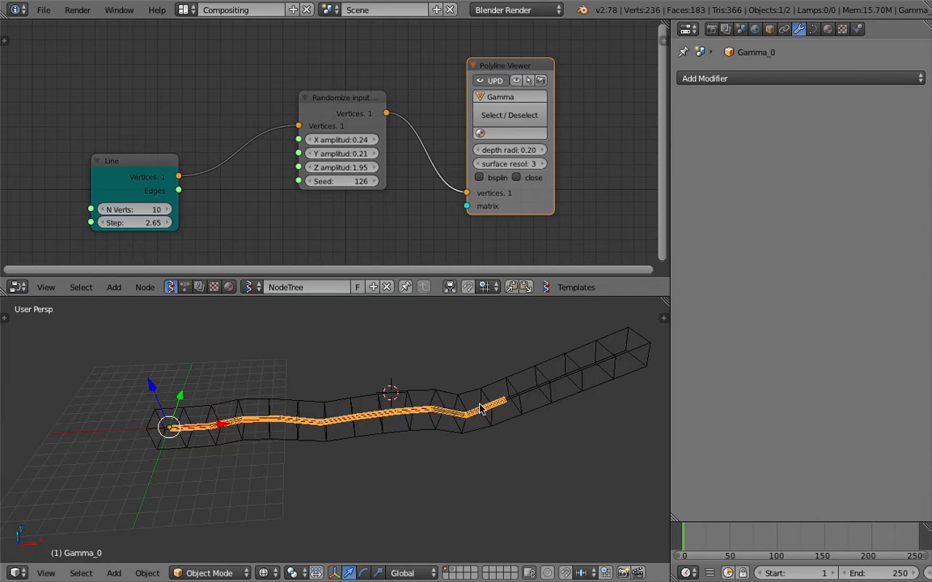
right_click(533, 394)
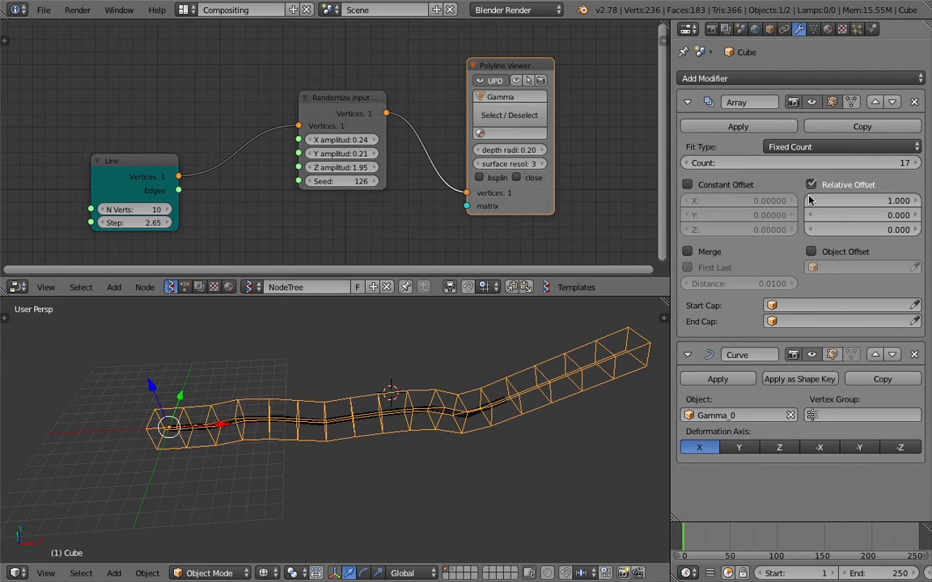
click(767, 146)
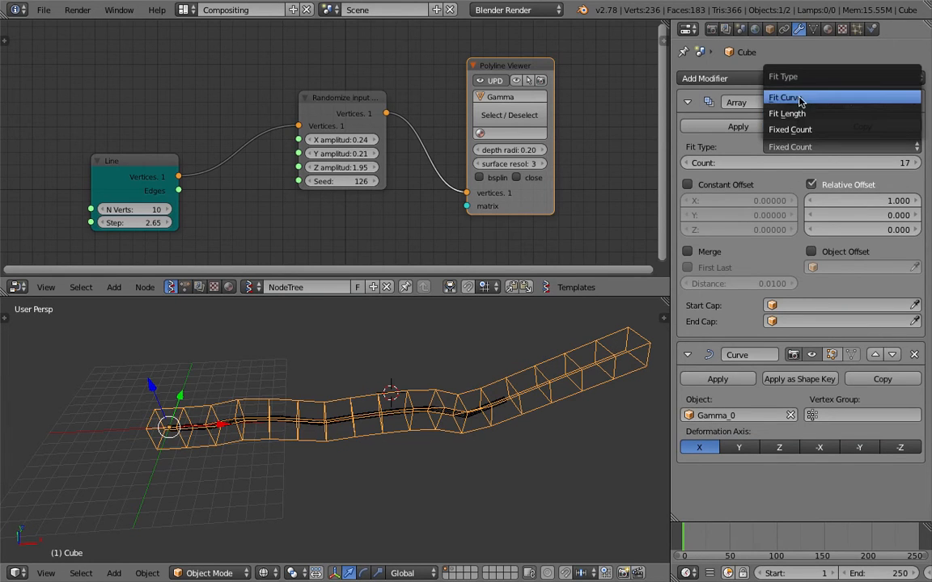
click(720, 94)
click(809, 163)
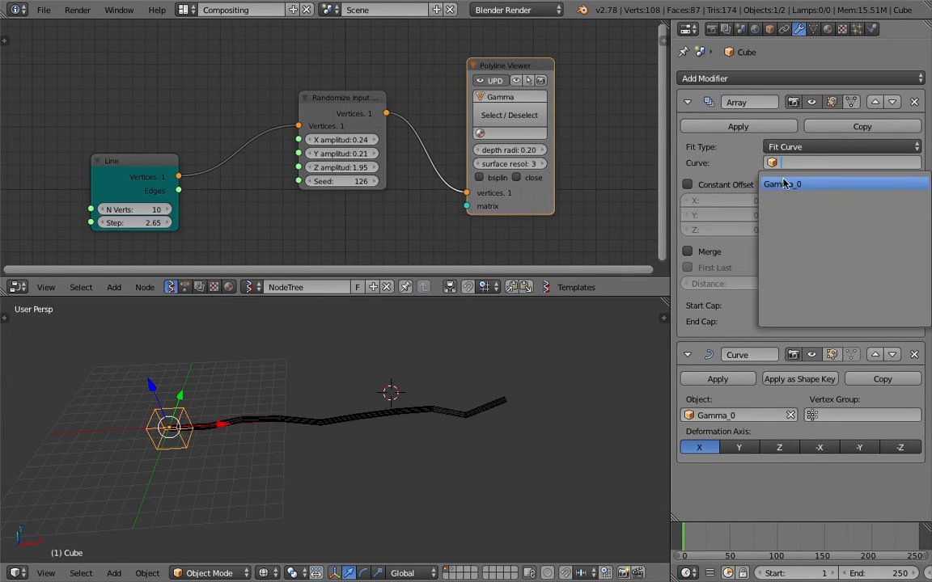
click(783, 183)
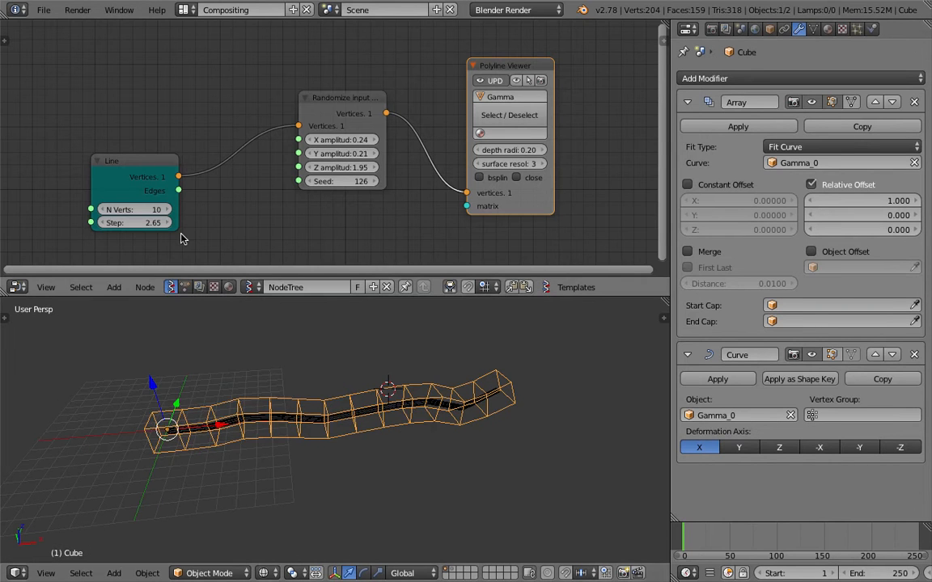
- Set the Line node's N Verts to 64 and enlarge the 3D viewport
scroll(181, 238, down, 1)
mouse_move(149, 204)
mouse_down()
mouse_move(198, 204)
mouse_move(154, 204)
mouse_up()
scroll(232, 376, down, 1)
middle_drag(231, 376, 190, 337)
drag(164, 204, 207, 205)
scroll(427, 423, down, 3)
middle_drag(538, 409, 433, 297)
key(ctrl+s)
drag(432, 297, 428, 171)
key(ctrl+s)
click(443, 301)
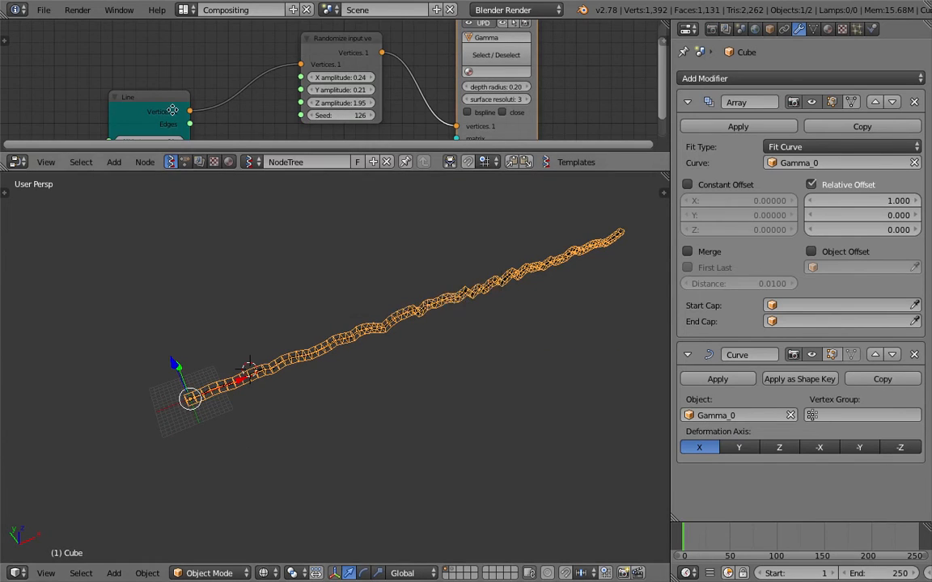
- Set the Line node's Step to 2.20, give the node editor more height and move the Line node lower
middle_drag(170, 142, 158, 108)
drag(137, 103, 113, 103)
drag(334, 171, 346, 281)
key(ctrl+s)
click(322, 219)
middle_drag(147, 111, 256, 152)
drag(257, 152, 160, 190)
- Add a Circle node and connect its vertices to the Randomize node in place of the Line
key(alt+space)
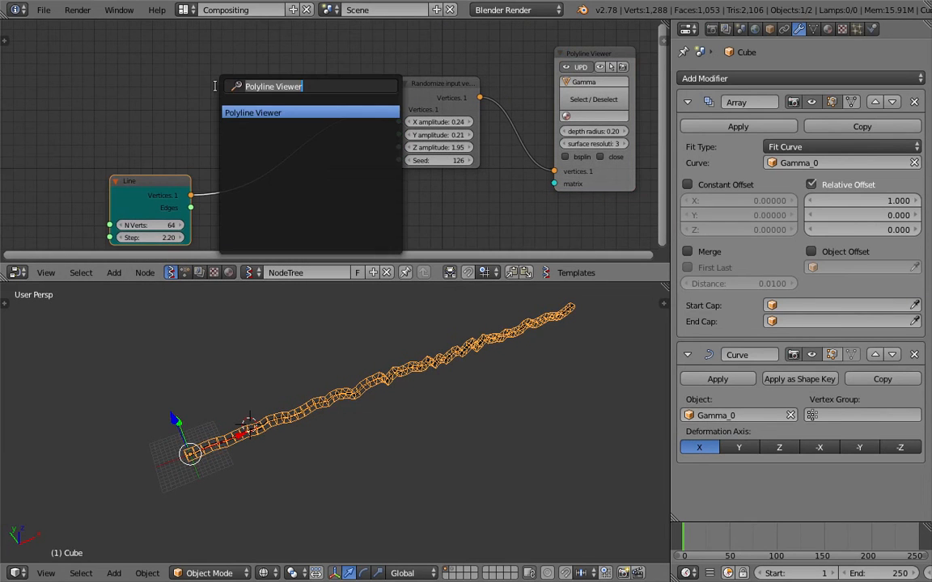
text(cir)
key(Return)
click(186, 34)
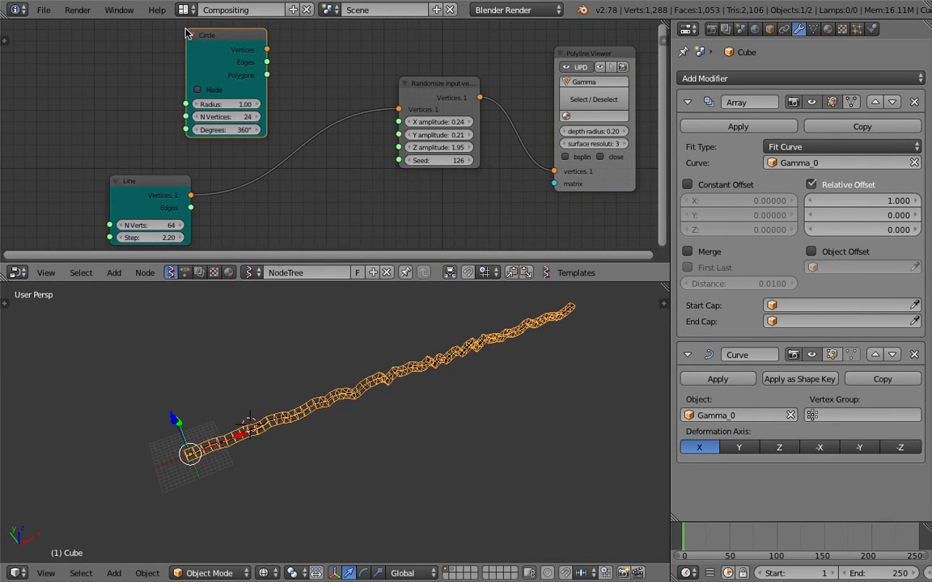
middle_drag(186, 34, 190, 51)
drag(271, 66, 403, 126)
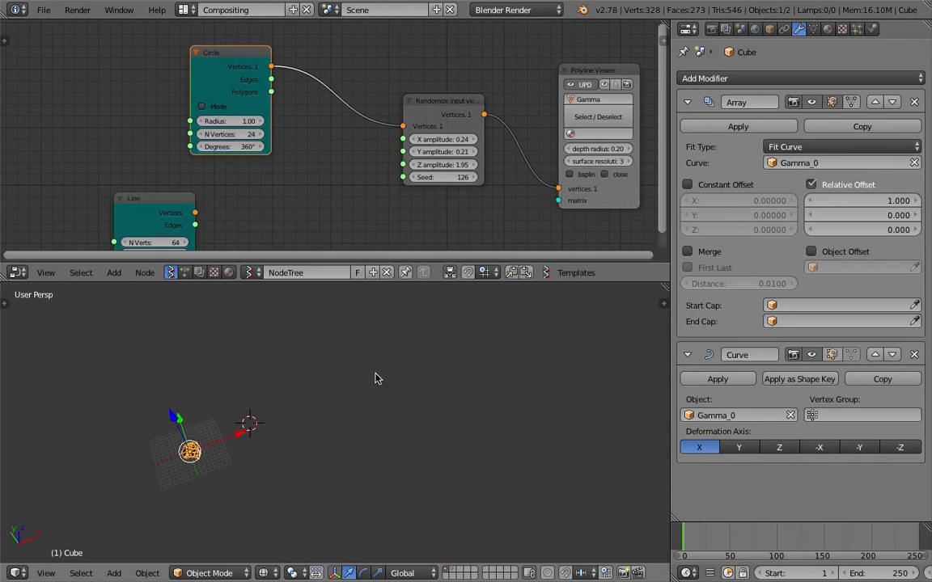
- Set the Circle node's Radius to about 9.16 and N Vertices to 30
scroll(426, 413, up, 5)
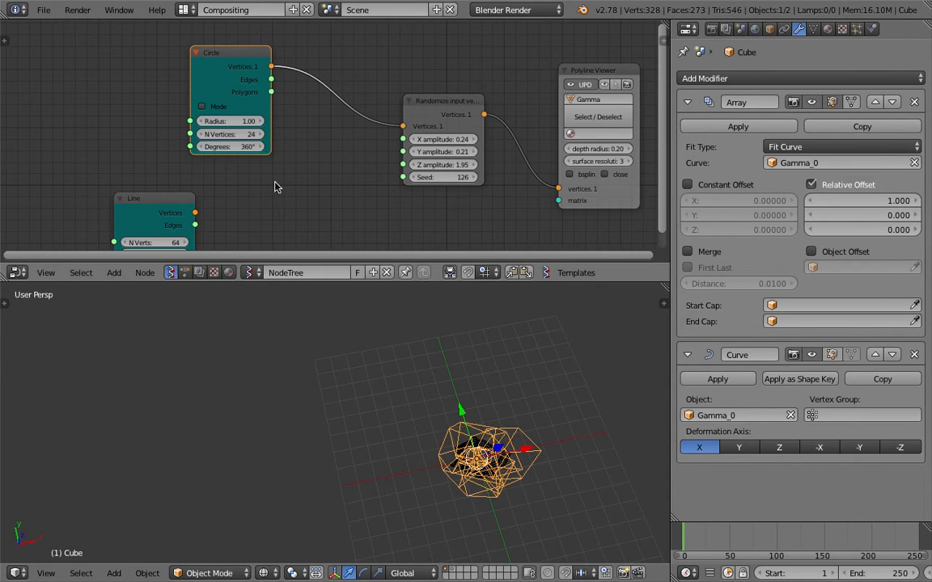
drag(226, 120, 245, 121)
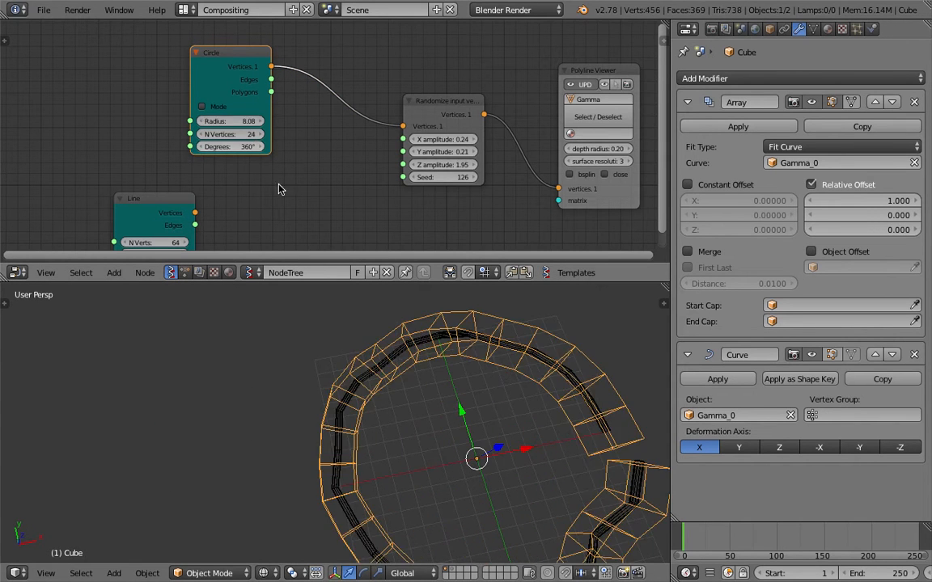
shift+middle_drag(373, 402, 289, 367)
drag(248, 134, 260, 134)
middle_drag(434, 342, 271, 191)
drag(252, 134, 256, 122)
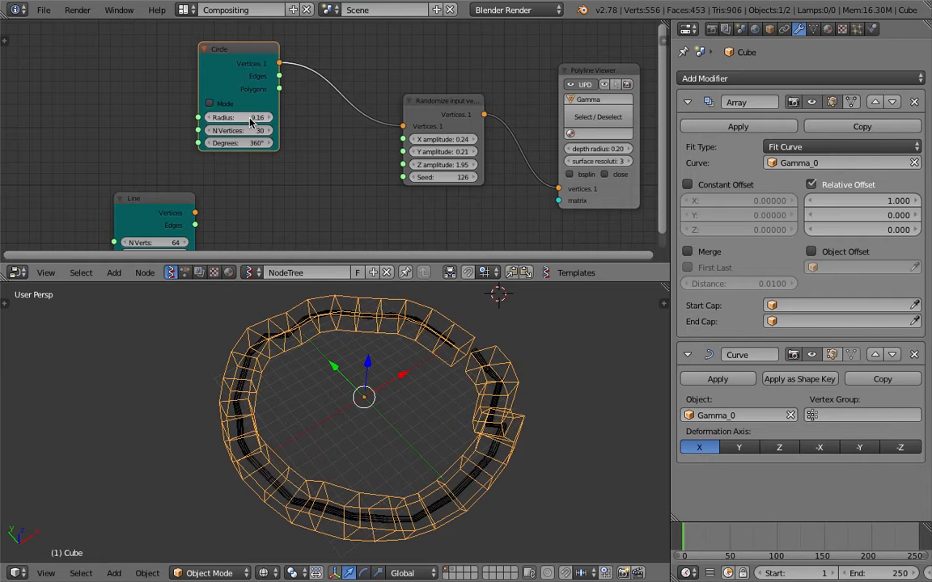
- Reconnect the Line node's vertices to the Randomize node and delete the Circle node
scroll(234, 154, down, 1)
middle_drag(215, 191, 195, 140)
drag(187, 159, 380, 76)
middle_drag(249, 37, 240, 114)
key(x)
drag(154, 178, 223, 122)
scroll(454, 387, down, 2)
middle_drag(453, 387, 387, 387)
- Delete the Randomize node and connect the Line node's vertices directly to the Polyline Viewer
click(405, 86)
key(x)
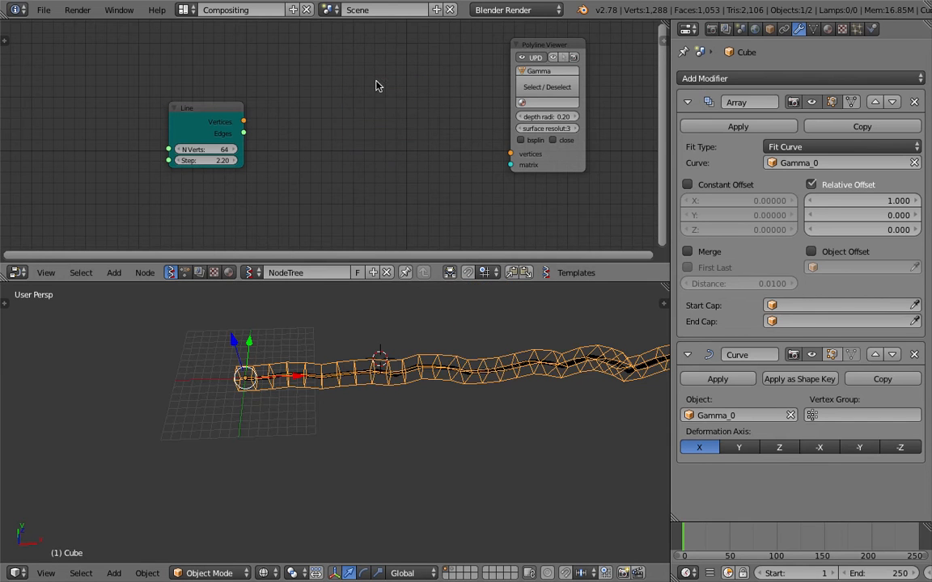
drag(243, 121, 493, 148)
middle_drag(494, 148, 441, 155)
middle_drag(425, 307, 351, 360)
drag(531, 153, 565, 154)
- Switch the viewport to solid shading, widen the properties editor and reposition the Line node
key(z)
middle_drag(426, 414, 421, 428)
middle_drag(296, 160, 326, 146)
drag(193, 110, 262, 93)
drag(671, 131, 627, 153)
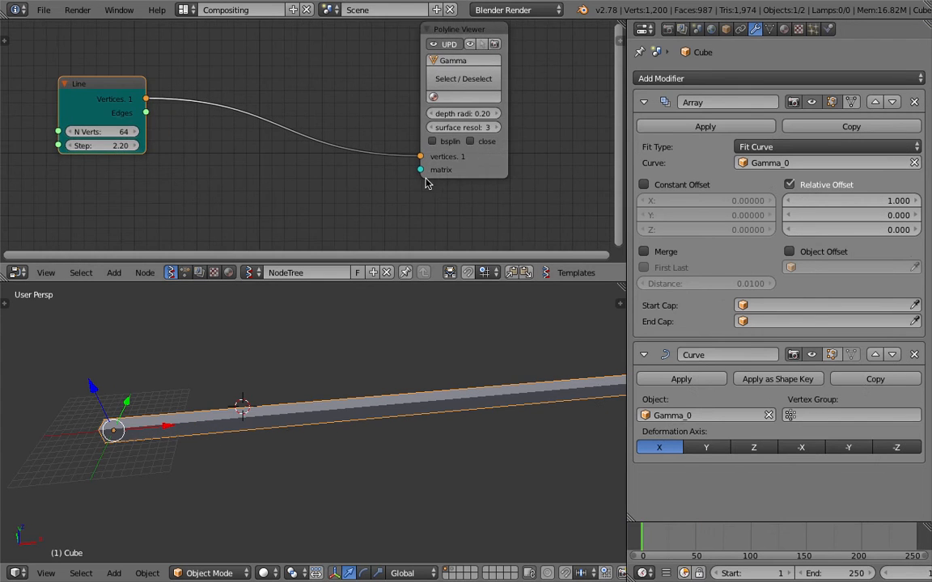
middle_drag(284, 156, 304, 187)
drag(154, 135, 174, 148)
scroll(173, 149, up, 4)
middle_drag(208, 154, 203, 130)
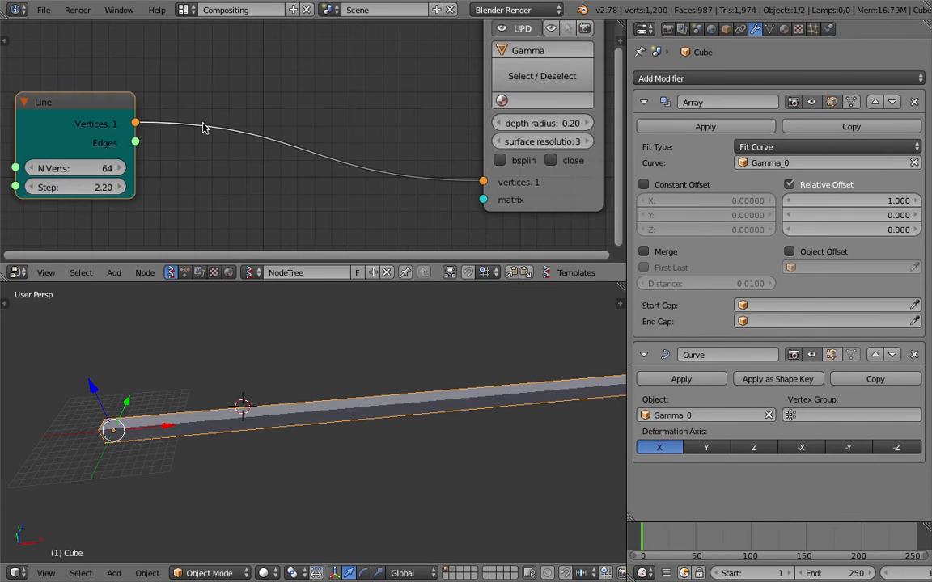
scroll(495, 67, down, 2)
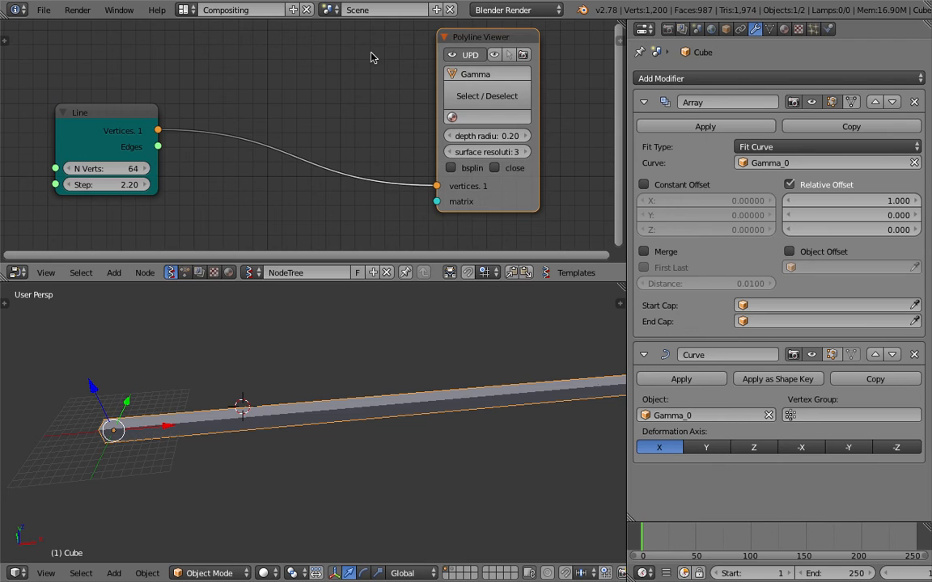
- Set the Line node's N Verts to 20 and Step to 2.00, reposition the node and save the file
drag(97, 118, 75, 118)
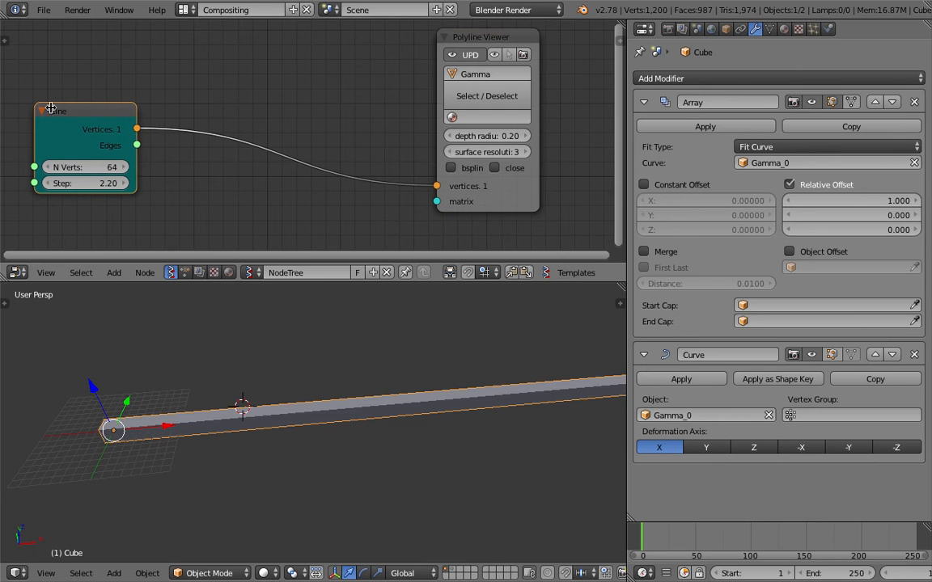
drag(99, 166, 64, 167)
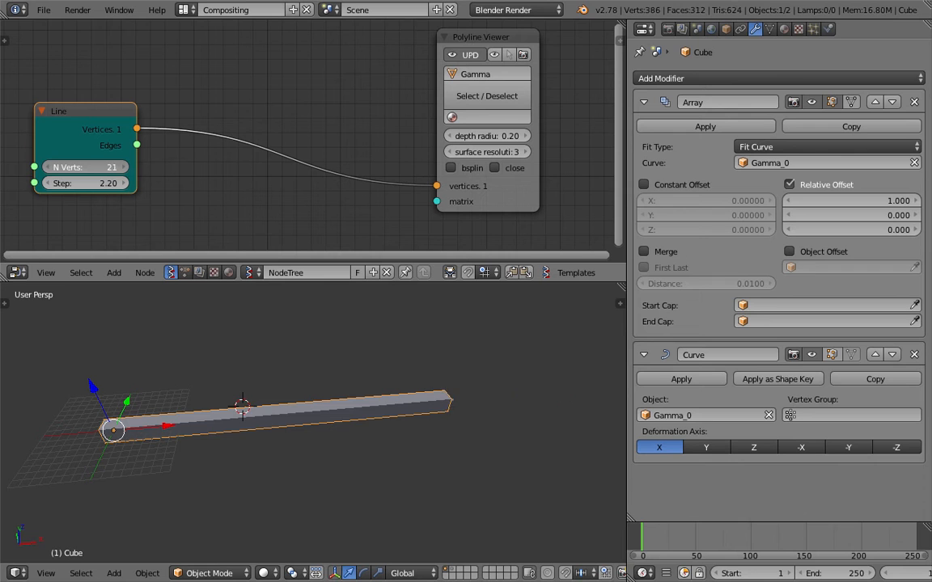
click(122, 167)
key(ctrl+s)
click(121, 169)
mouse_move(89, 183)
mouse_down()
mouse_move(131, 182)
mouse_move(99, 185)
mouse_up()
click(100, 186)
text(2)
key(Return)
drag(108, 124, 115, 132)
- Add a Stethoscope node and connect the Line node's vertices to its data input
key(shift+a)
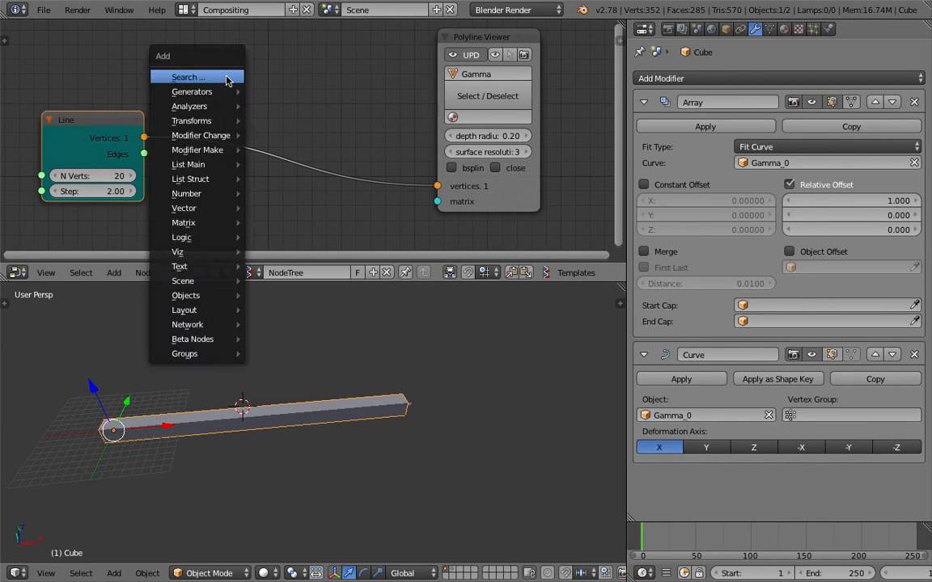
click(228, 76)
text(ste)
click(246, 102)
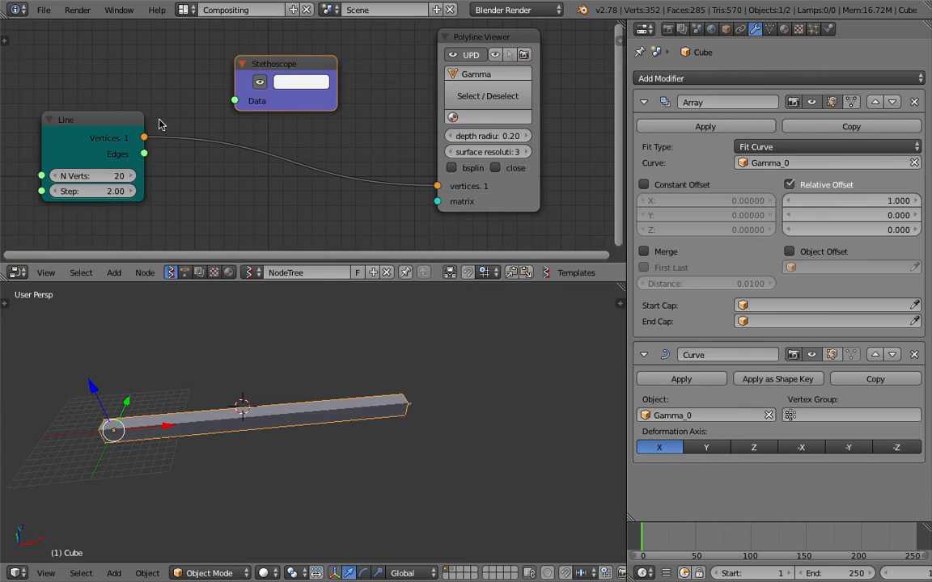
drag(147, 137, 241, 106)
drag(284, 71, 230, 74)
- Shift the Polyline Viewer clear of the Stethoscope output and examine the listed vertex coordinates
middle_drag(405, 75, 324, 98)
scroll(324, 98, down, 1)
drag(403, 67, 503, 74)
middle_drag(347, 98, 208, 106)
scroll(162, 84, up, 4)
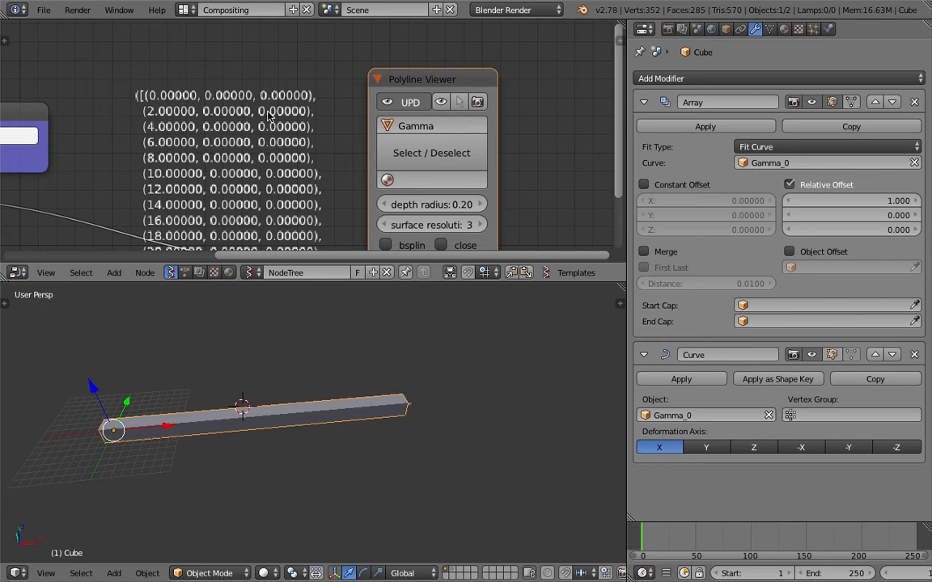
scroll(204, 87, up, 2)
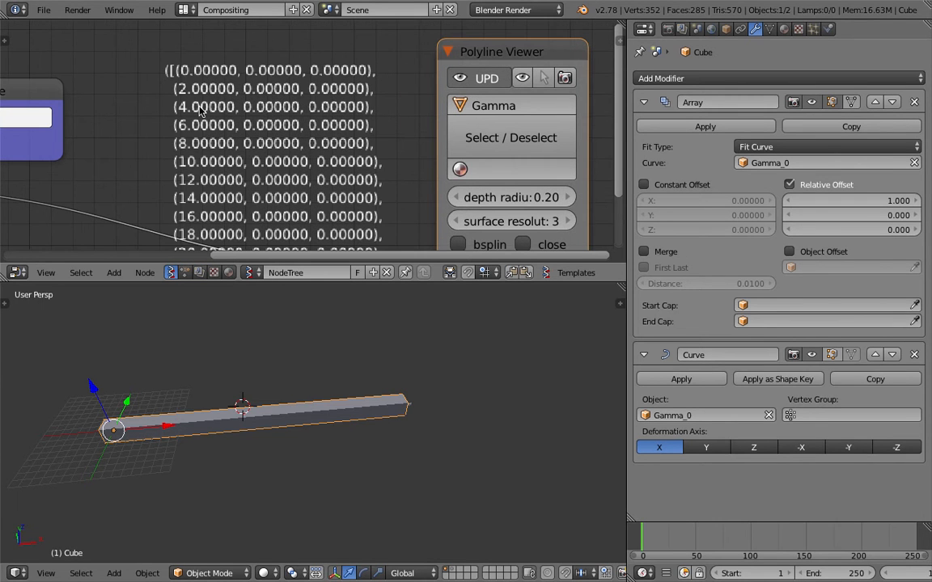
scroll(188, 137, down, 3)
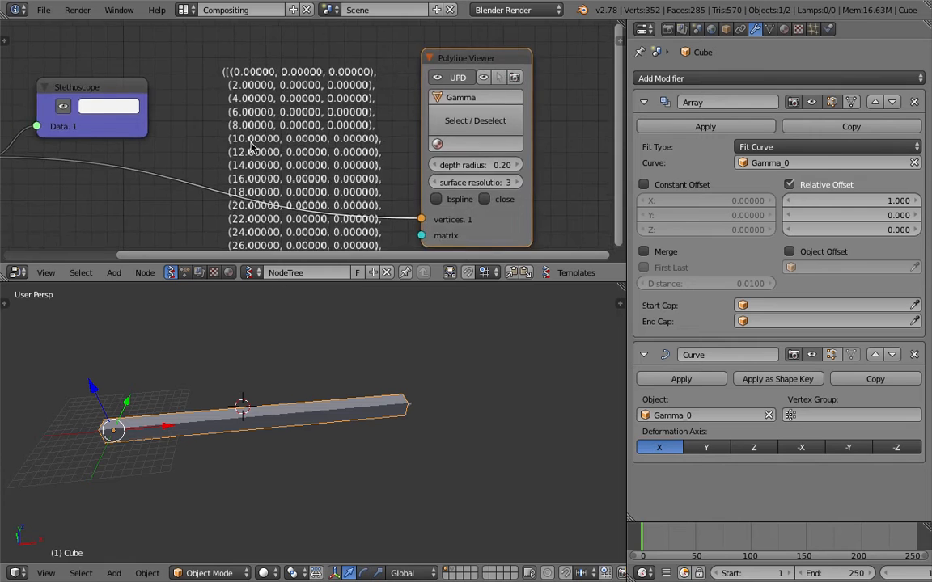
- Save the file and delete the Stethoscope node
key(ctrl+s)
click(177, 103)
key(x)
- Add a Vector out node above the Line node and connect the Line's vertices to its vectors input
middle_drag(177, 104, 214, 108)
key(shift+a)
click(214, 102)
text(vec)
key(Down)
key(Down)
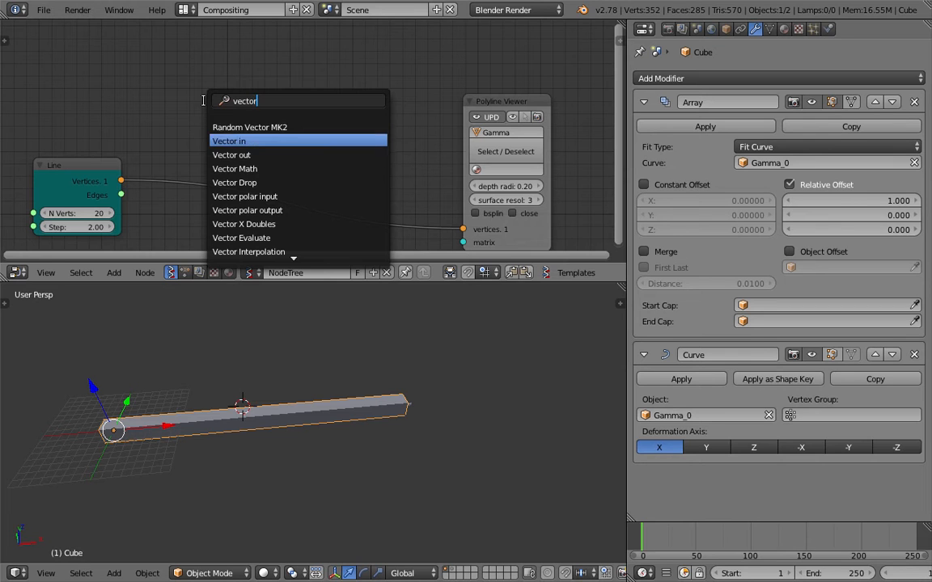
key(Return)
click(163, 87)
drag(122, 181, 163, 146)
- Add a Vector in node between the Vector out node and the Polyline Viewer
key(shift+a)
click(357, 106)
text(vec)
key(Down)
key(Down)
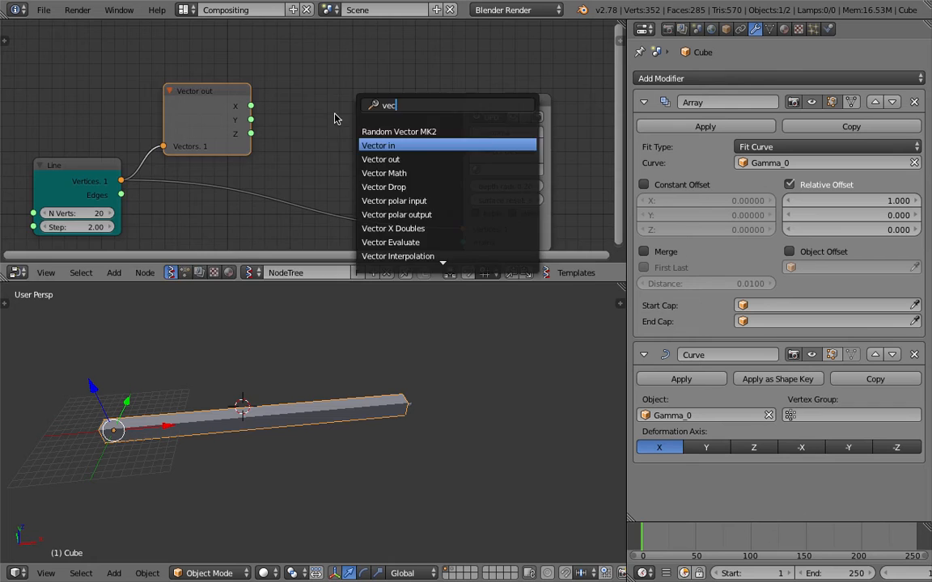
click(372, 147)
click(336, 122)
- Connect the Vector in node's output to the Polyline Viewer's vertices input and save the file
key(Home)
drag(399, 90, 409, 106)
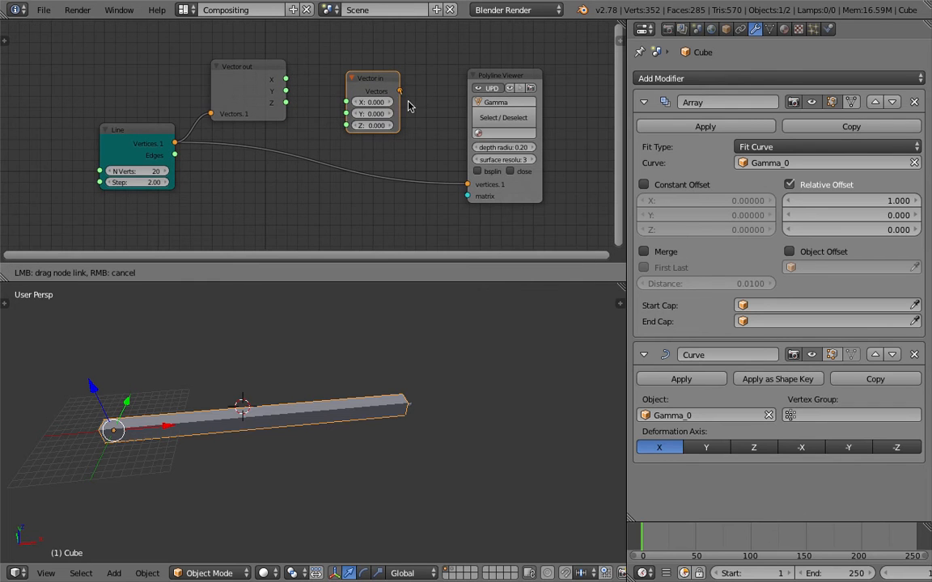
drag(462, 181, 463, 183)
key(ctrl+s)
click(441, 145)
scroll(311, 81, up, 1)
- Try feeding the Vector out X output into the Vector in node's Z input and its Y input
drag(285, 74, 348, 125)
middle_drag(243, 340, 234, 383)
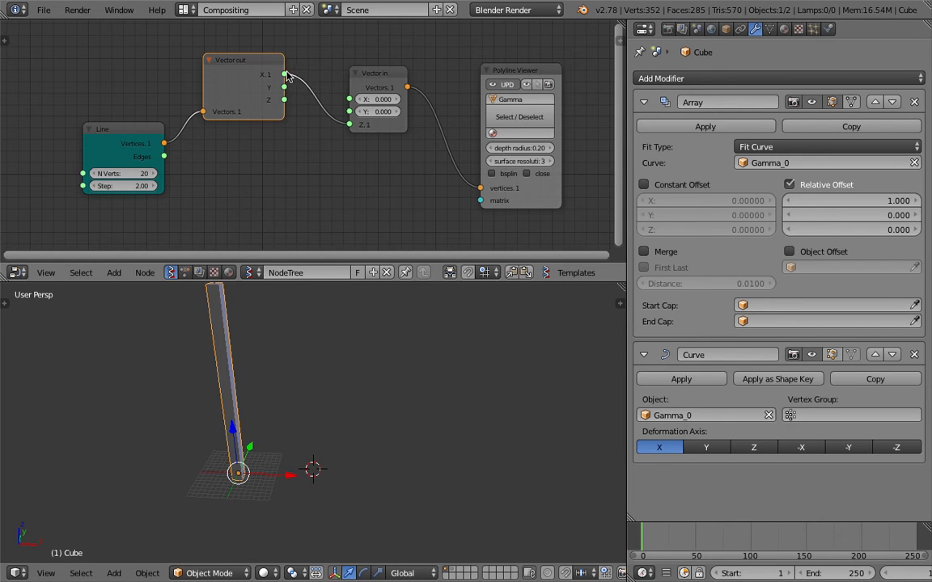
ctrl+right_drag(304, 111, 304, 111)
drag(284, 74, 303, 85)
drag(347, 116, 349, 111)
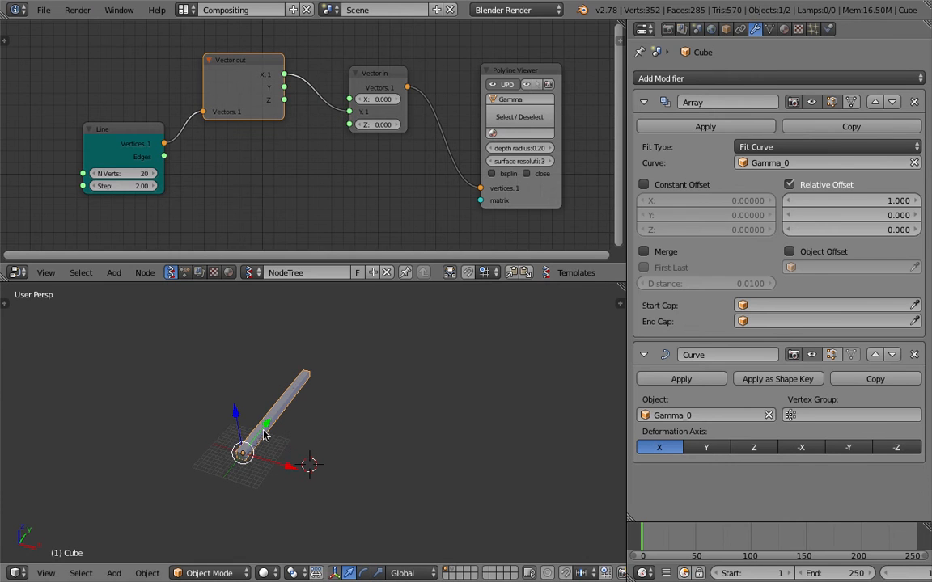
- Connect the Vector out X output to the Vector in X input and save the file
drag(287, 79, 349, 98)
middle_drag(340, 451, 364, 426)
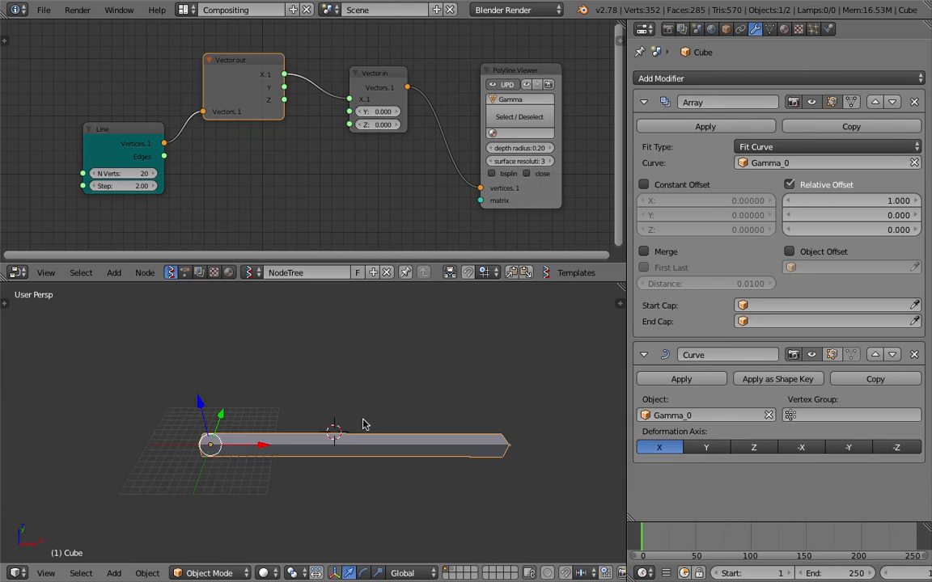
scroll(364, 427, up, 2)
key(ctrl+s)
click(335, 104)
click(376, 73)
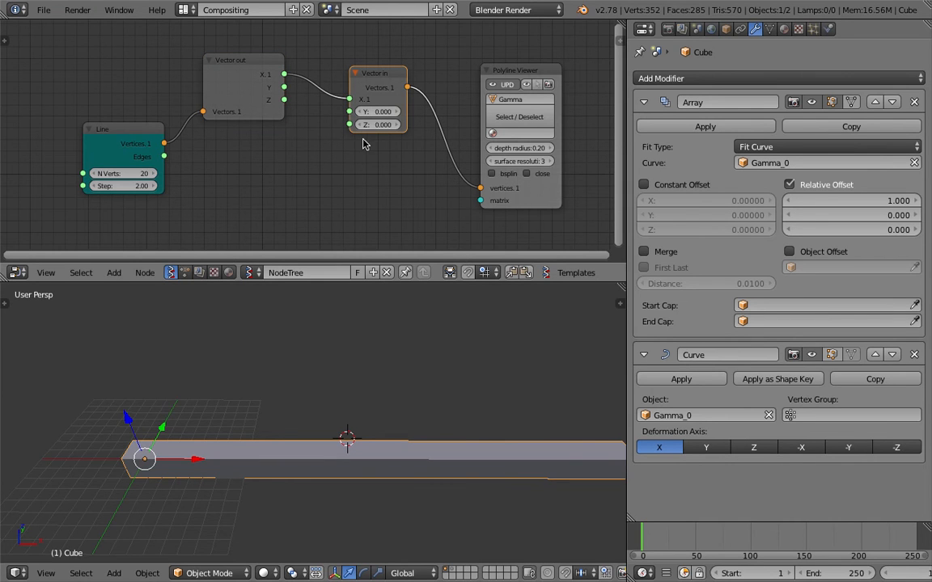
middle_drag(291, 437, 270, 421)
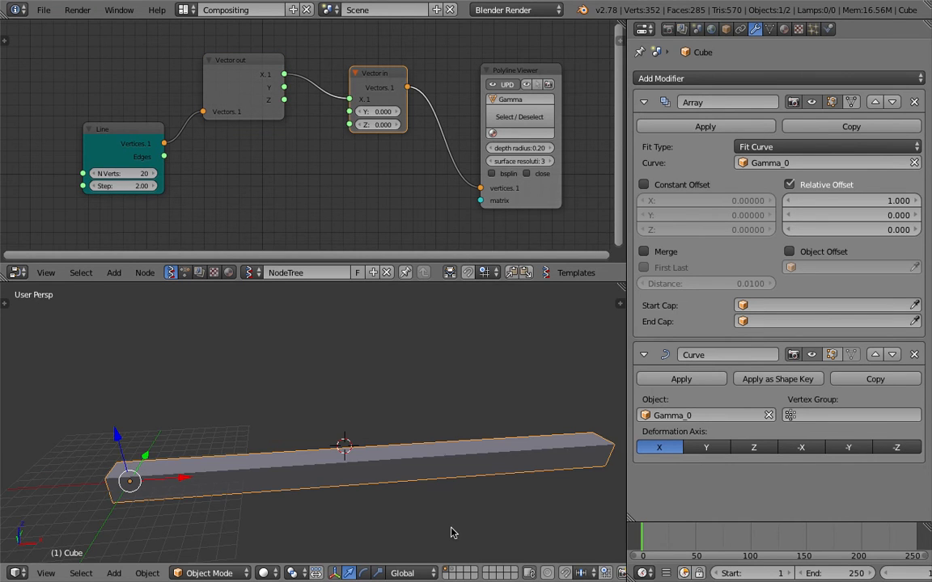
middle_drag(339, 551, 352, 537)
- Make room after the Vector out node and add a Math node with the Sine function there
drag(242, 67, 229, 113)
drag(135, 133, 68, 113)
scroll(254, 135, up, 3)
key(space)
text(math)
key(Down)
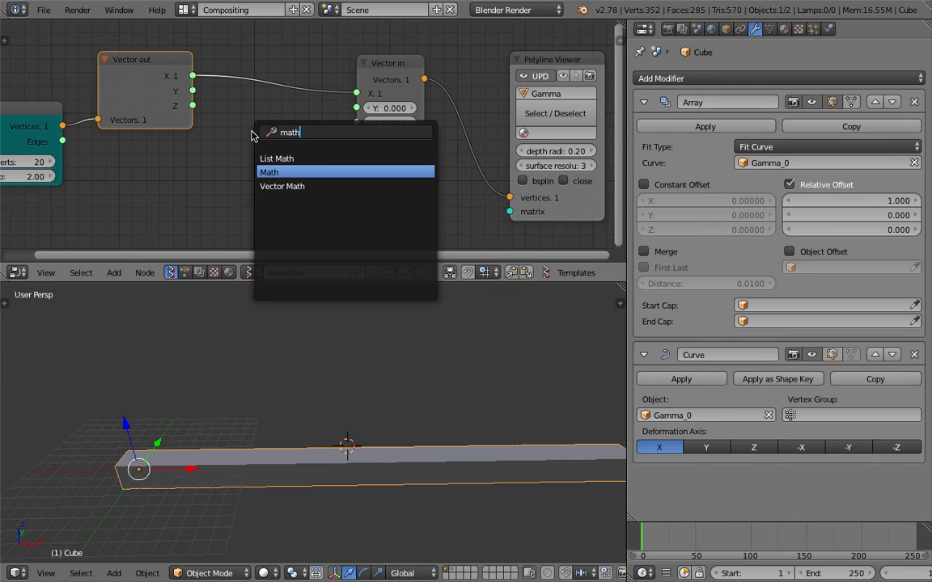
key(Return)
click(321, 192)
drag(251, 137, 230, 124)
- Connect Vector out's X to the Sine input and the Sine output to Vector in's Z, and save the file
drag(183, 72, 229, 183)
drag(328, 146, 360, 121)
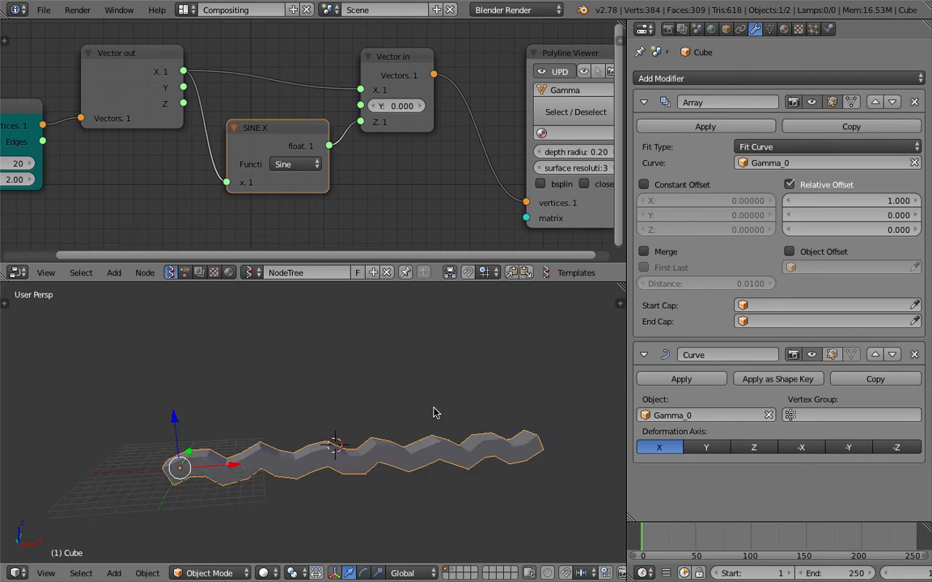
key(ctrl+s)
click(404, 391)
scroll(354, 151, down, 1)
- Space out the Vector in and Polyline Viewer nodes and narrow the properties editor
drag(390, 129, 420, 123)
drag(527, 69, 540, 66)
scroll(510, 96, down, 3)
middle_drag(405, 140, 427, 140)
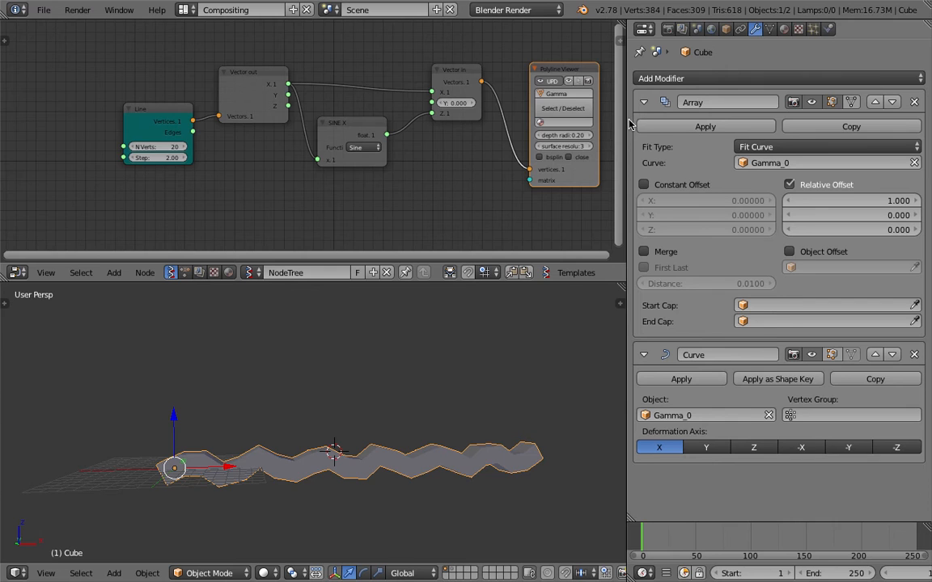
drag(629, 123, 693, 123)
middle_drag(245, 177, 191, 185)
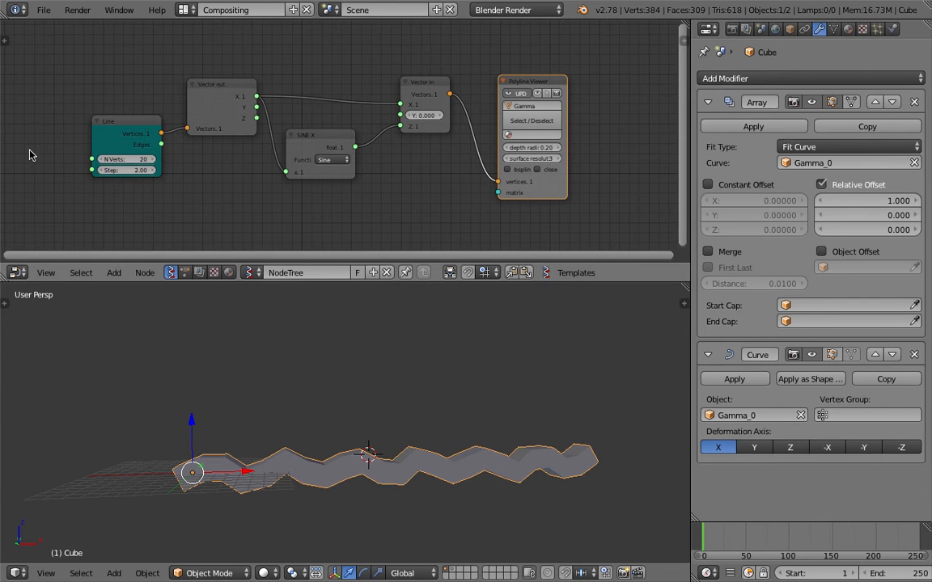
- Set the Line node's N Verts to 30 and save the file
mouse_move(115, 171)
mouse_down()
mouse_move(144, 170)
mouse_move(107, 172)
mouse_move(142, 160)
mouse_move(132, 159)
mouse_up()
shift+middle_drag(464, 419, 412, 386)
key(ctrl+s)
click(425, 410)
drag(143, 159, 148, 171)
mouse_move(449, 401)
middle_down()
mouse_move(500, 411)
mouse_move(438, 395)
middle_up()
- Move the Polyline Viewer and Line nodes further apart from the others and save the file
drag(527, 81, 568, 75)
drag(147, 121, 63, 130)
middle_drag(92, 134, 176, 113)
drag(152, 122, 89, 80)
key(ctrl+s)
middle_drag(373, 402, 410, 391)
click(409, 415)
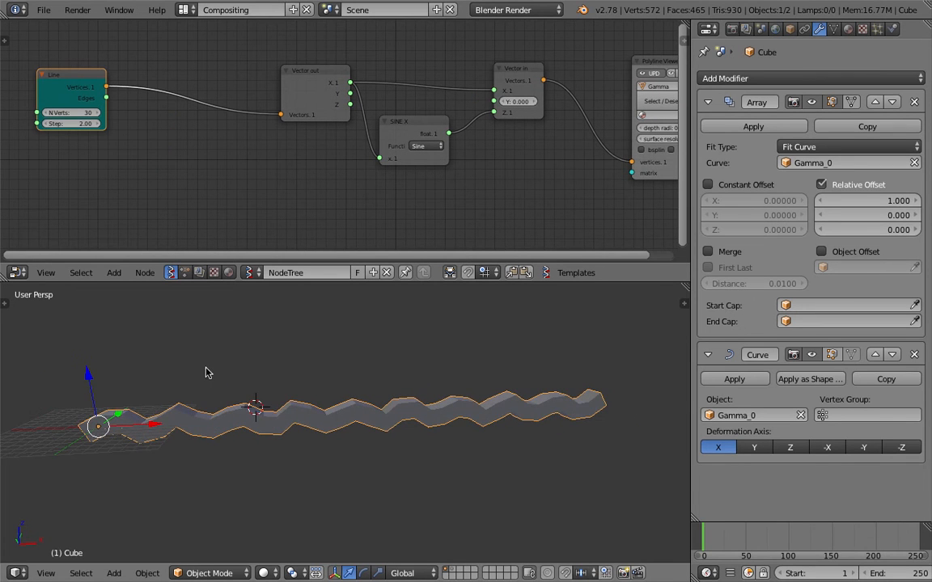
middle_drag(149, 131, 158, 140)
key(space)
text(vector m)
key(Down)
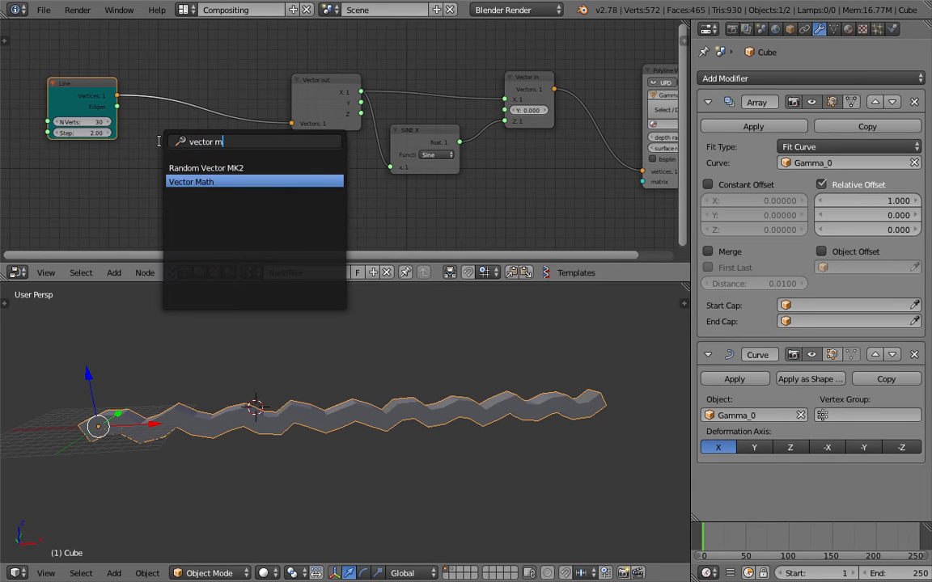
key(Return)
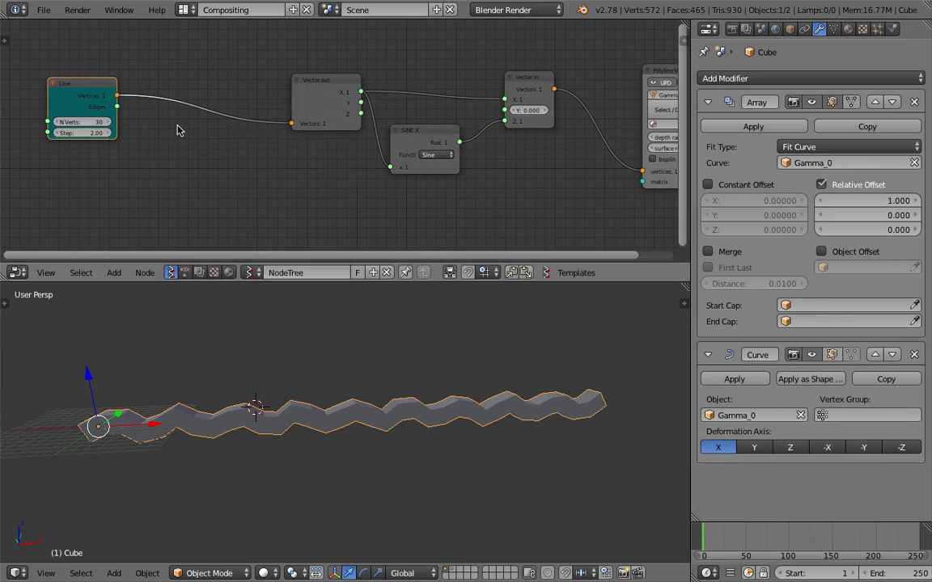
- Move the Vector out node close to the Line node and save the file
drag(330, 94, 228, 88)
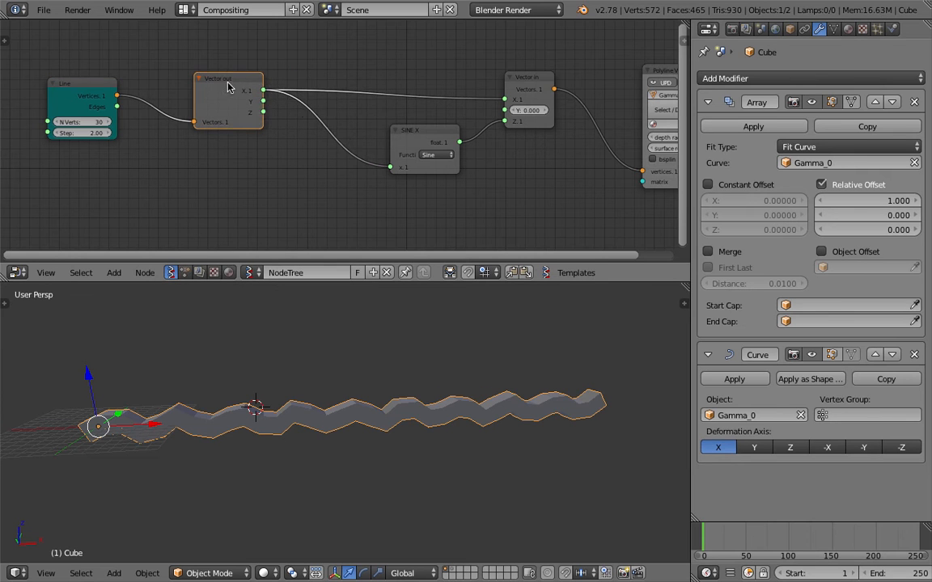
scroll(273, 98, up, 2)
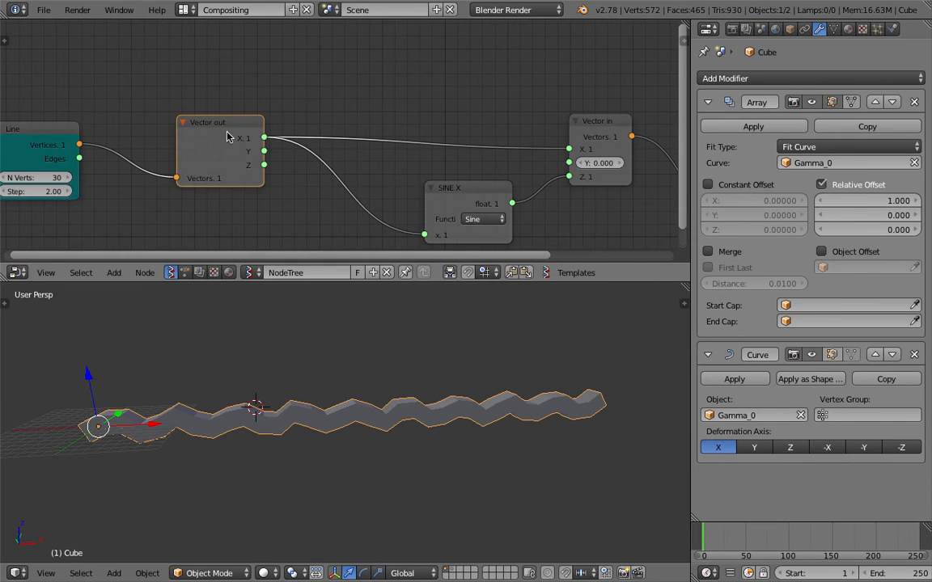
drag(227, 134, 174, 129)
key(ctrl+s)
click(169, 126)
scroll(235, 146, down, 2)
middle_drag(243, 150, 272, 99)
middle_drag(327, 114, 334, 180)
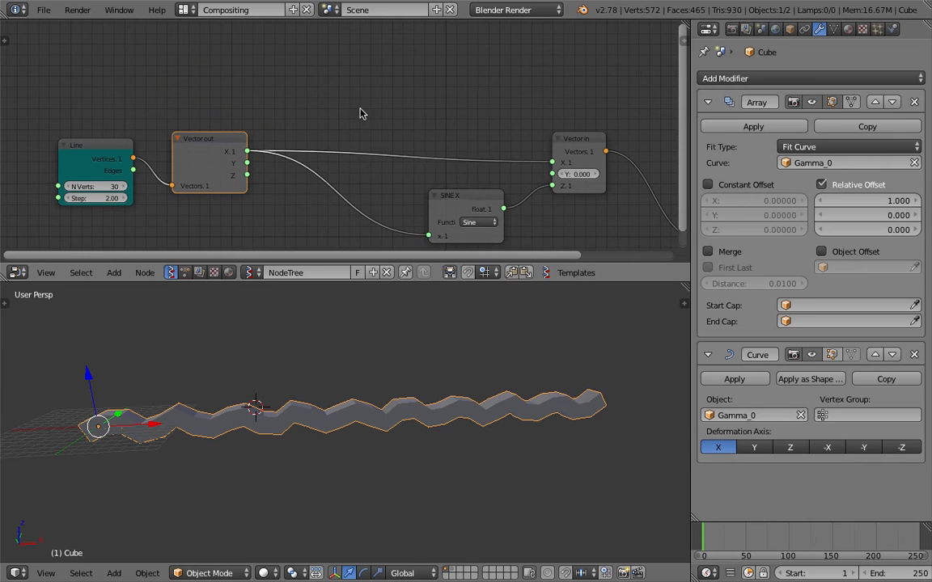
- Add a Math node above the link to Vector in's X and set its function to +
key(shift+a)
text(smathj)
key(BackSpace)
key(Return)
click(332, 117)
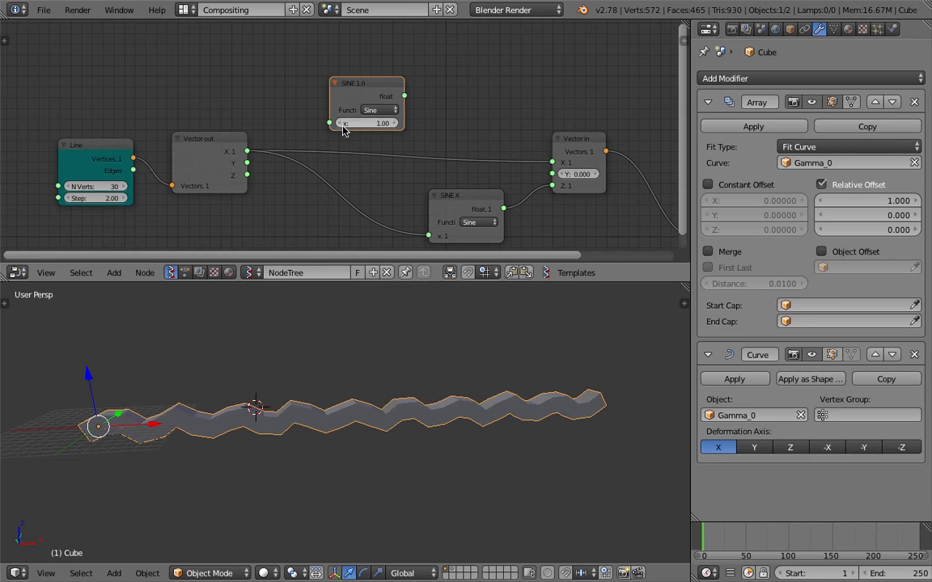
drag(247, 151, 380, 113)
click(384, 111)
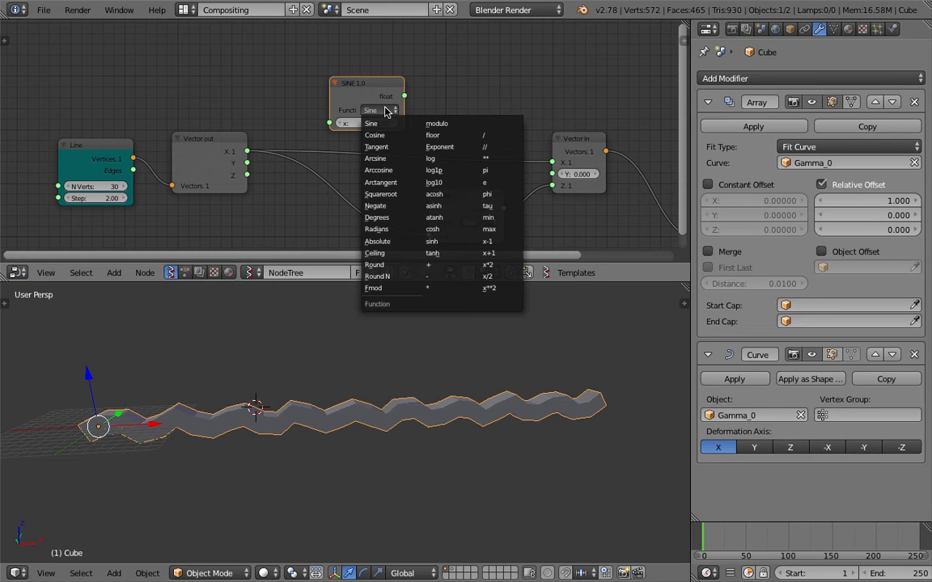
click(430, 264)
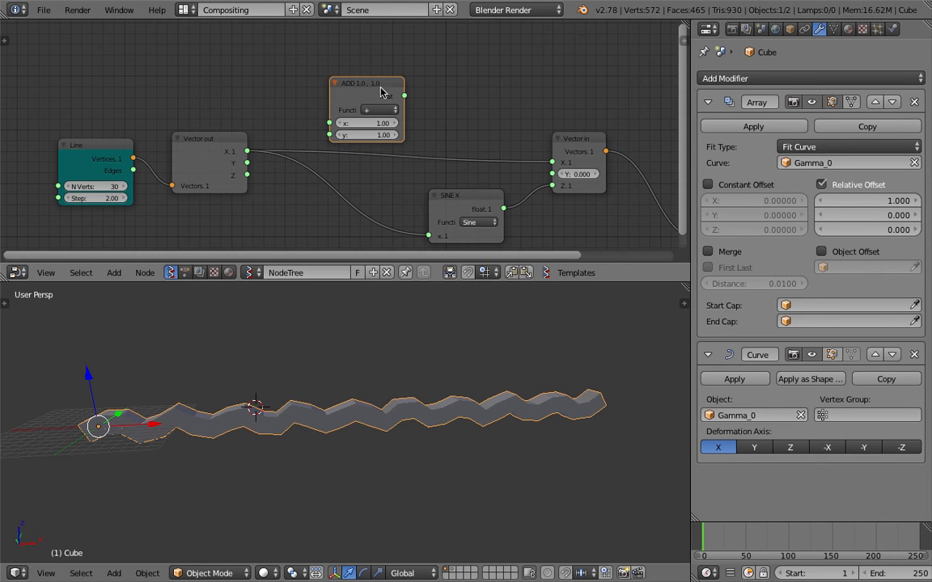
- Route Vector out's X through the addition node into Vector in's X and set its y value to 20.20
drag(247, 151, 329, 123)
drag(405, 97, 553, 162)
mouse_move(376, 135)
mouse_down()
mouse_move(291, 135)
mouse_move(360, 135)
mouse_move(364, 106)
mouse_up()
click(366, 87)
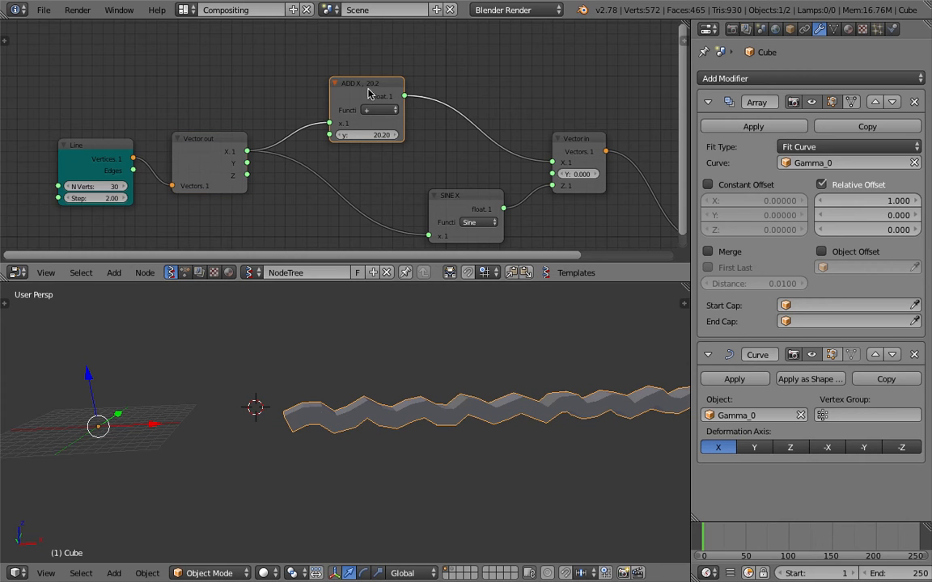
- Delete the addition node and reconnect Vector out's X directly to Vector in's X
middle_drag(372, 98, 374, 71)
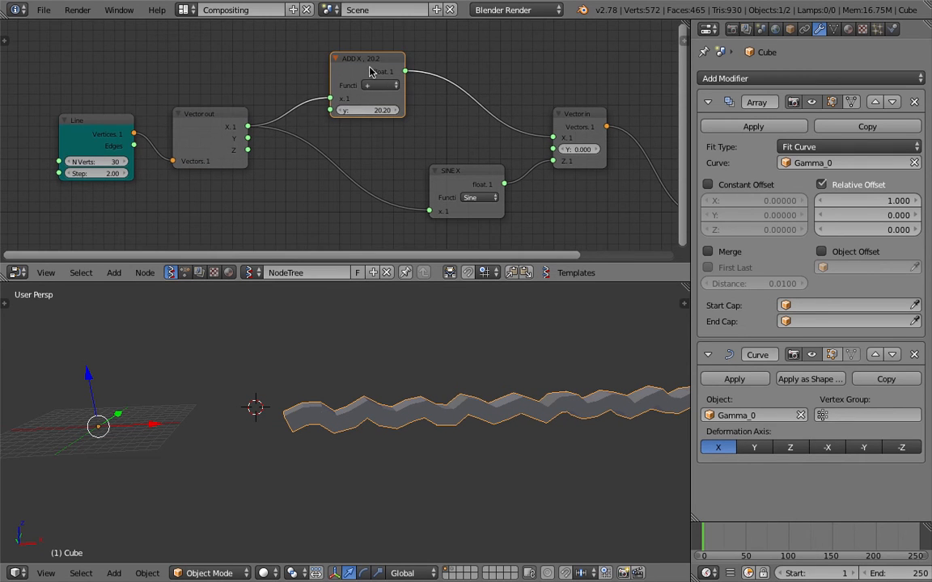
key(x)
drag(247, 126, 553, 138)
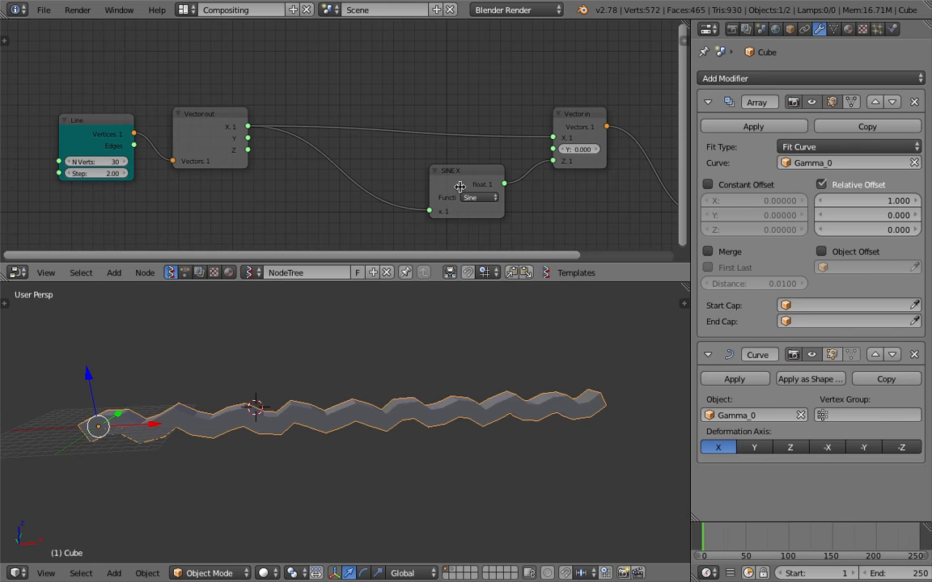
- Insert a Math node into the link between Vector out's X and the Sine node
middle_drag(309, 188, 312, 170)
key(shift+a)
click(282, 166)
text(math)
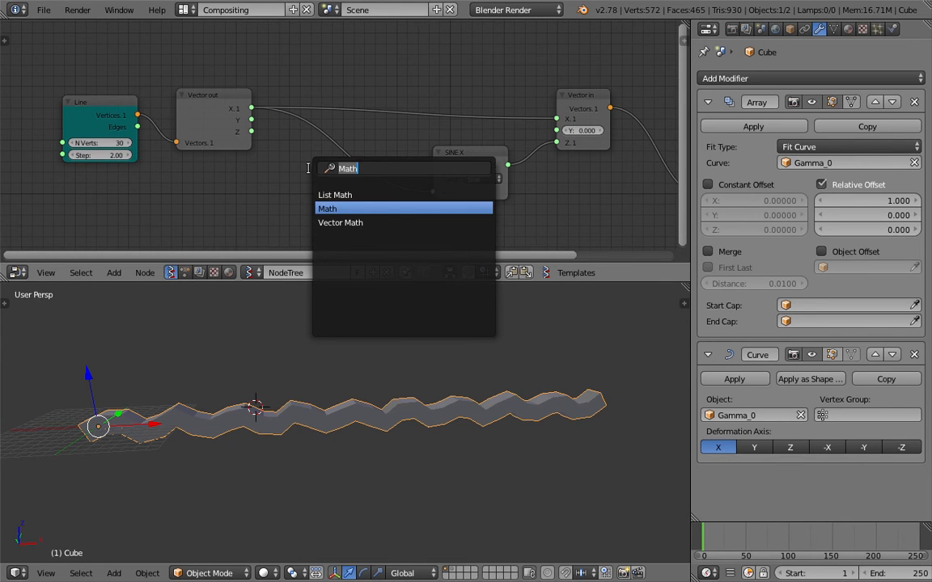
click(328, 209)
click(315, 164)
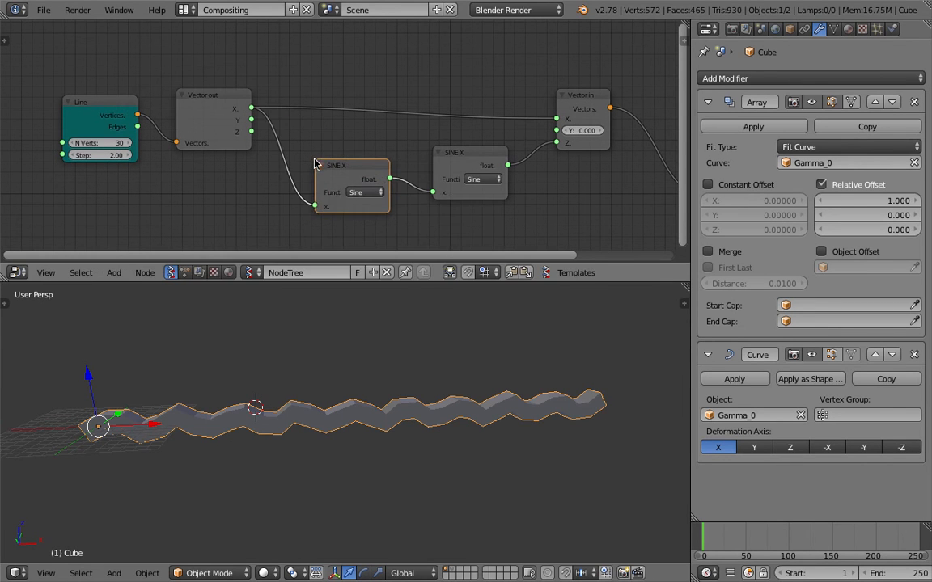
- Set the inserted Math node's function to + and its y value to about -4.46, and save the file
middle_drag(427, 166, 445, 136)
click(385, 163)
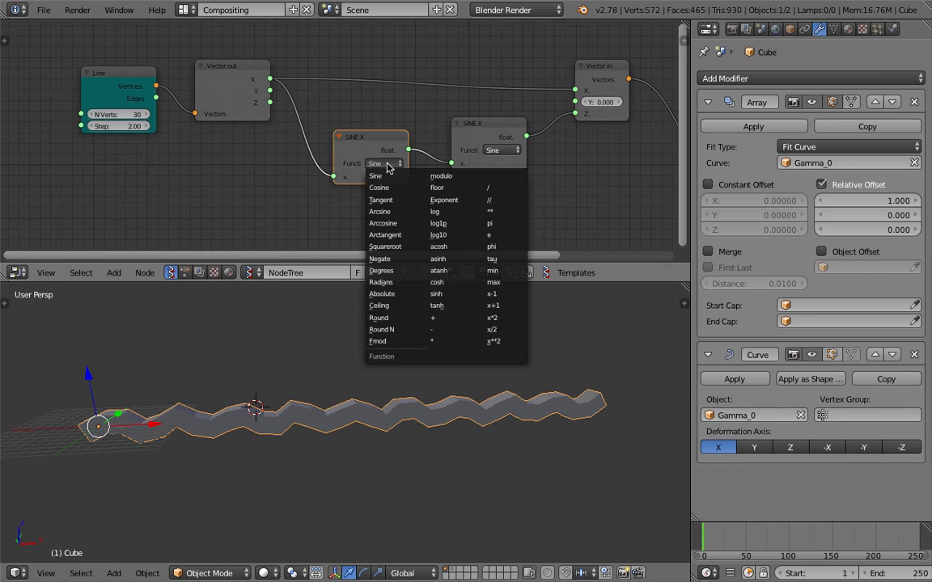
click(409, 289)
drag(375, 188, 421, 188)
drag(351, 187, 319, 187)
middle_drag(390, 343, 370, 402)
key(ctrl+s)
click(369, 401)
- Add a Frame info node, connect its Current Frame output to the addition node's y input, and play the animation
middle_drag(201, 170, 214, 161)
key(shift+a)
click(214, 161)
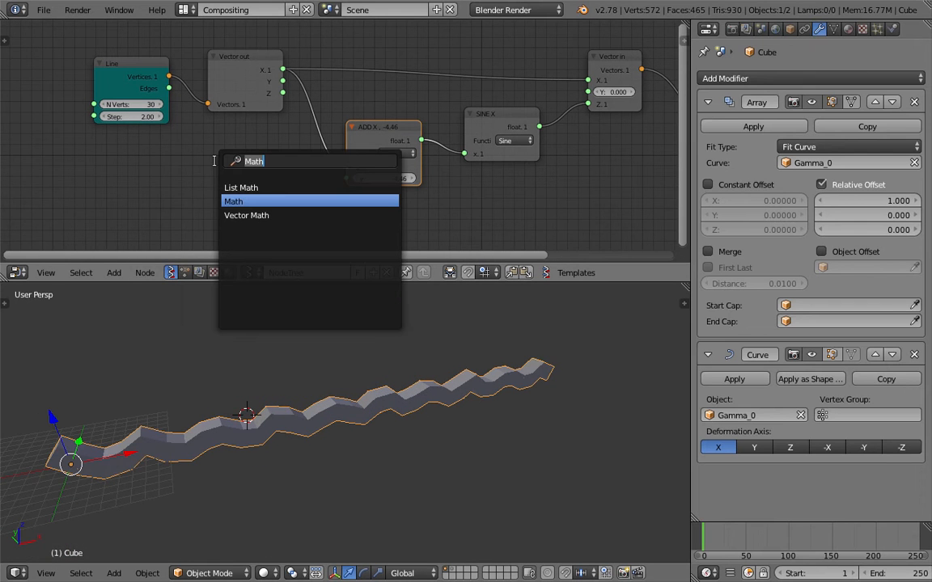
text(fram)
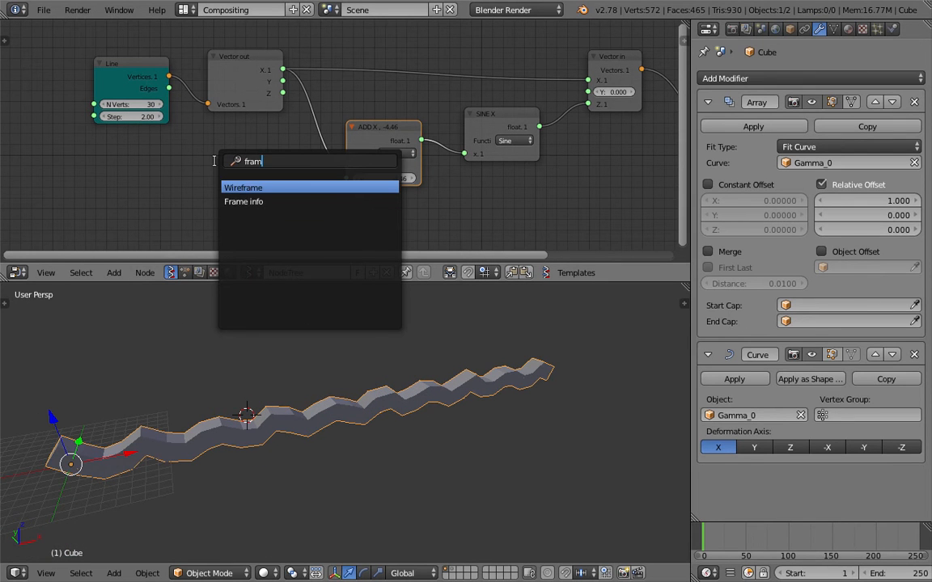
key(Down)
key(Return)
click(215, 165)
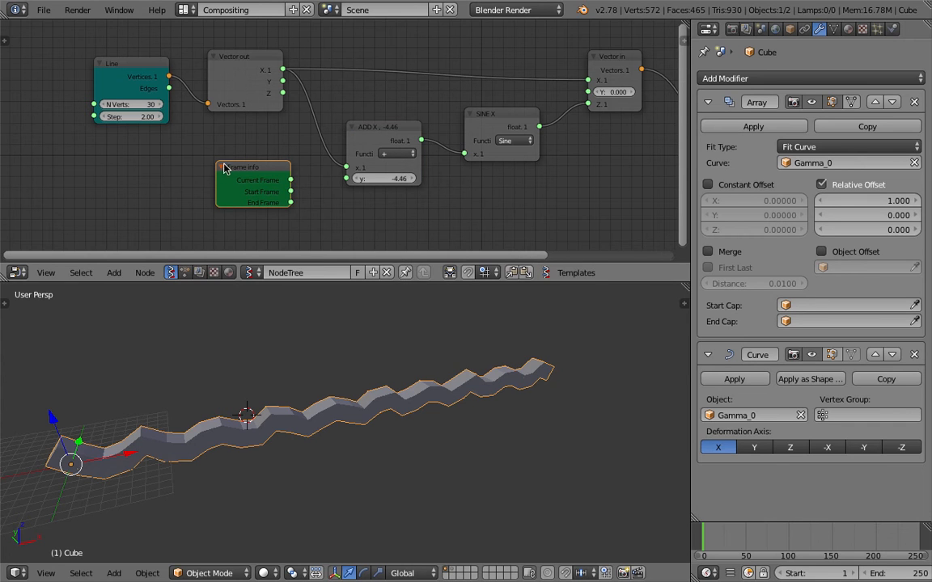
drag(290, 180, 346, 179)
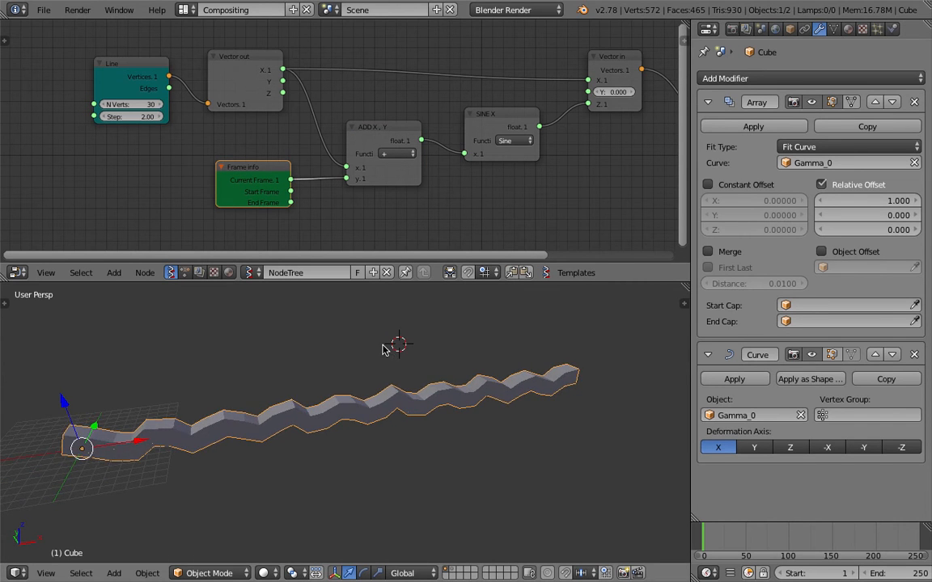
key(alt+a)
- Move the Frame info node aside and insert a Math node set to * between it and the addition node
drag(266, 172, 156, 180)
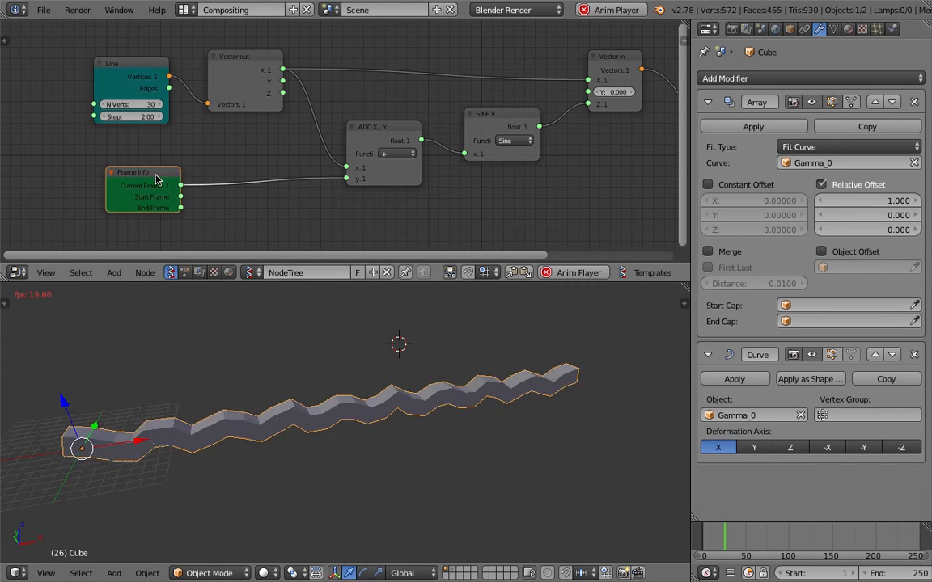
key(shift+a)
click(213, 161)
text(math)
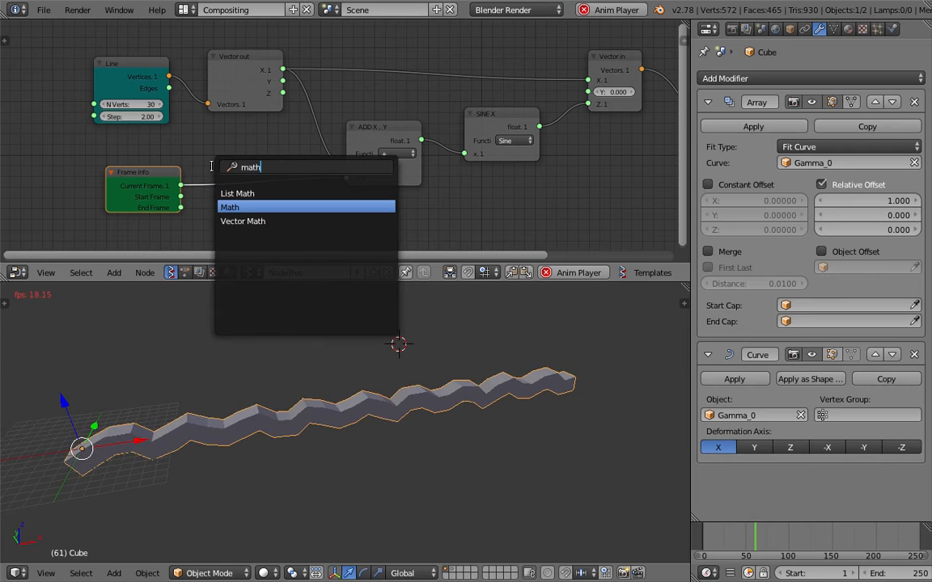
key(Return)
click(213, 170)
click(267, 197)
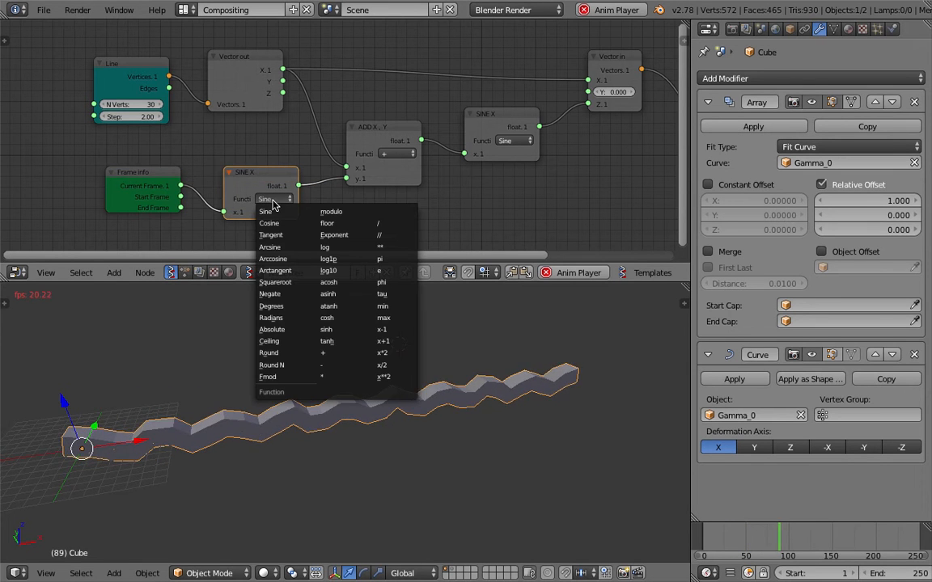
click(344, 377)
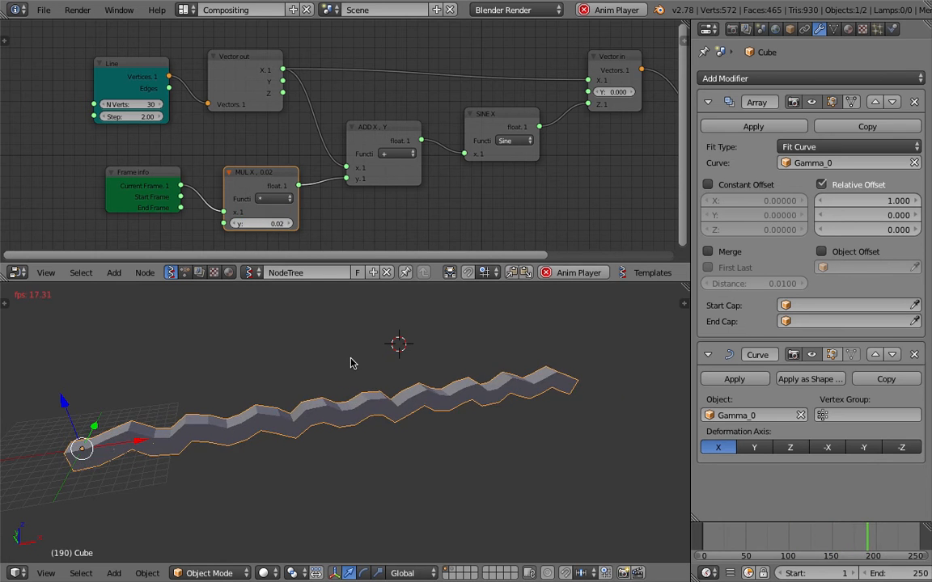
- Try 0.01 as the multiplication node's y value, change it to 0.10, and save the file
middle_drag(350, 363, 322, 358)
click(271, 223)
text(0.0)
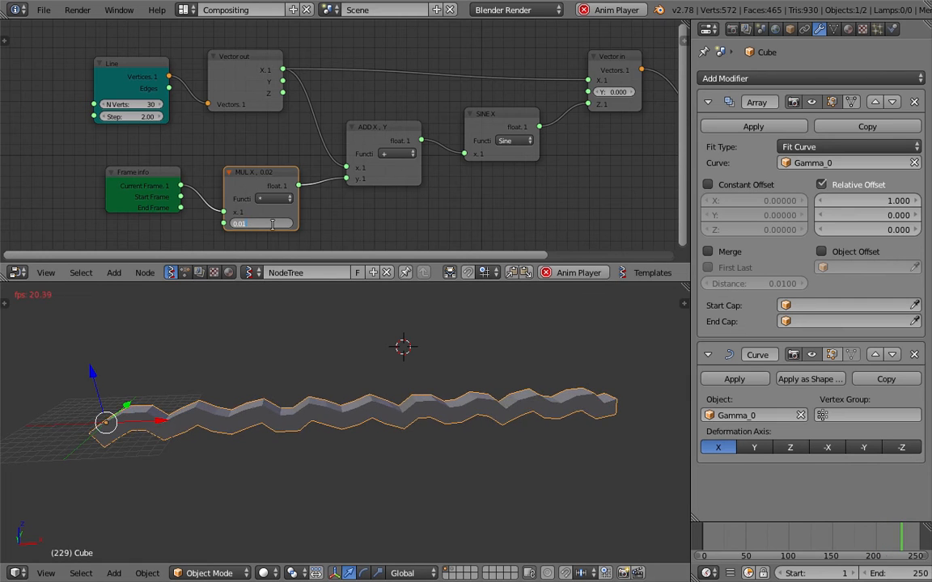
text(1)
key(Return)
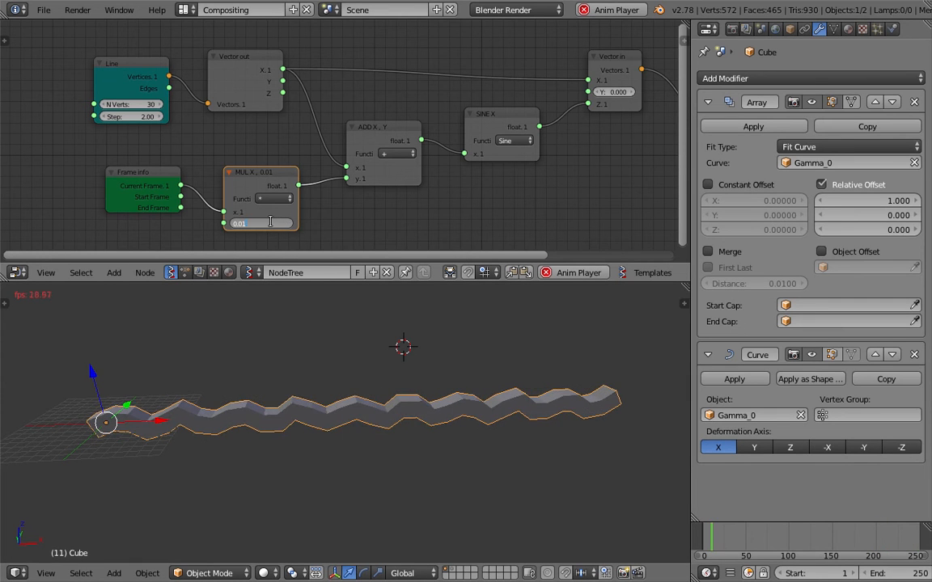
key(Return)
key(ctrl+s)
click(370, 375)
- Set the Line node's Step to about 1.85 and its N Verts to 34
middle_drag(355, 180, 276, 170)
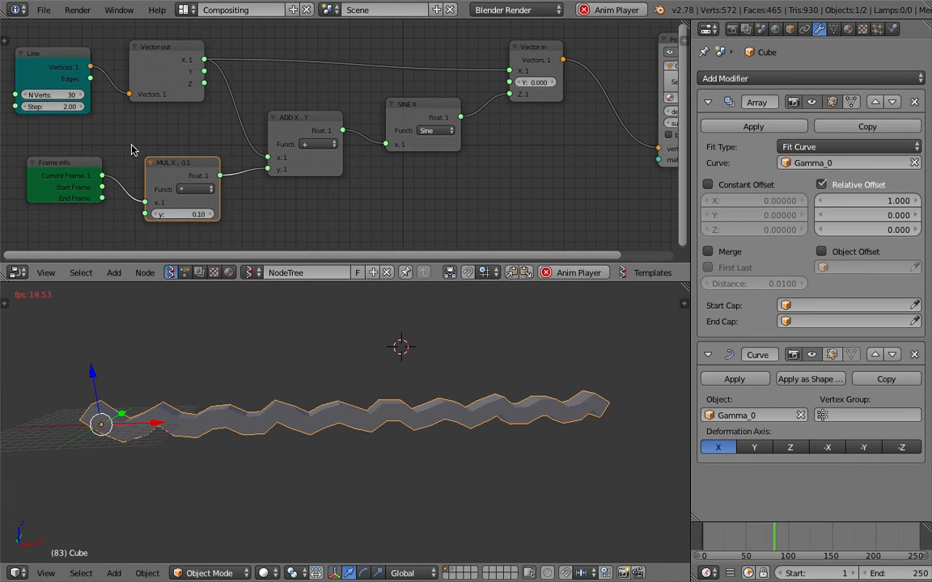
drag(81, 107, 73, 107)
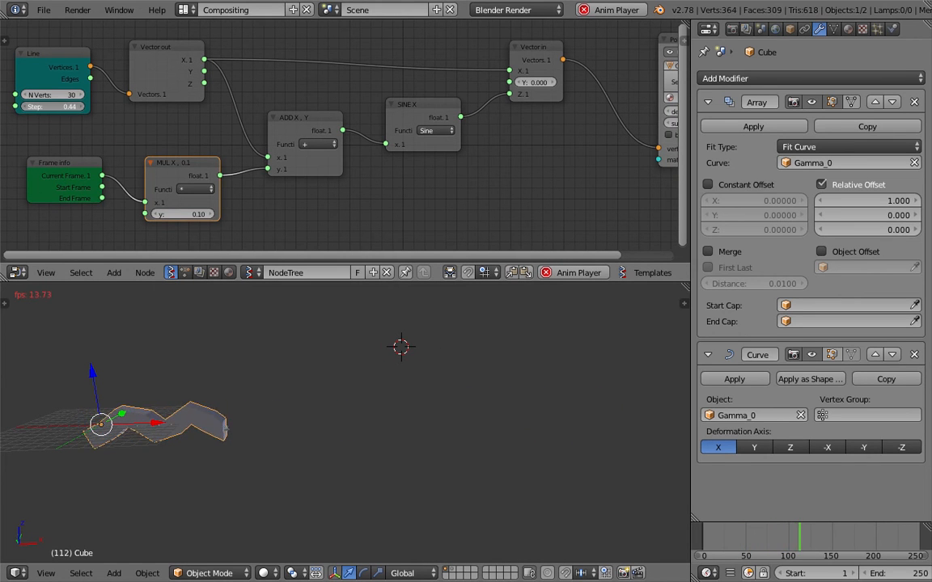
drag(8, 106, 74, 96)
middle_drag(393, 379, 426, 470)
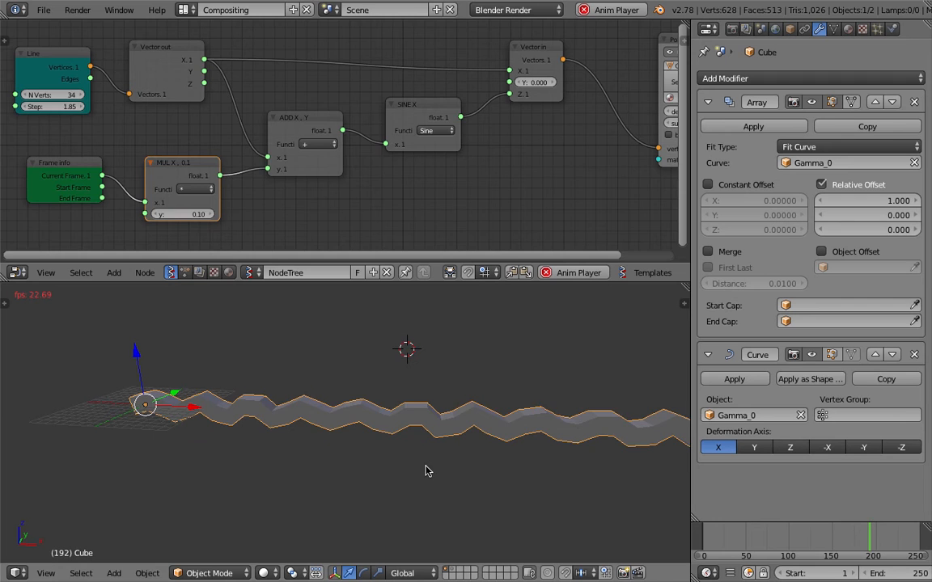
- Spread out the Sine, Vector in and Polyline Viewer nodes to make room between them
middle_drag(338, 141, 285, 149)
middle_drag(514, 73, 349, 73)
mouse_move(325, 59)
mouse_down()
mouse_move(351, 49)
mouse_move(317, 54)
mouse_up()
drag(215, 117, 214, 126)
drag(301, 71, 353, 54)
drag(491, 51, 542, 40)
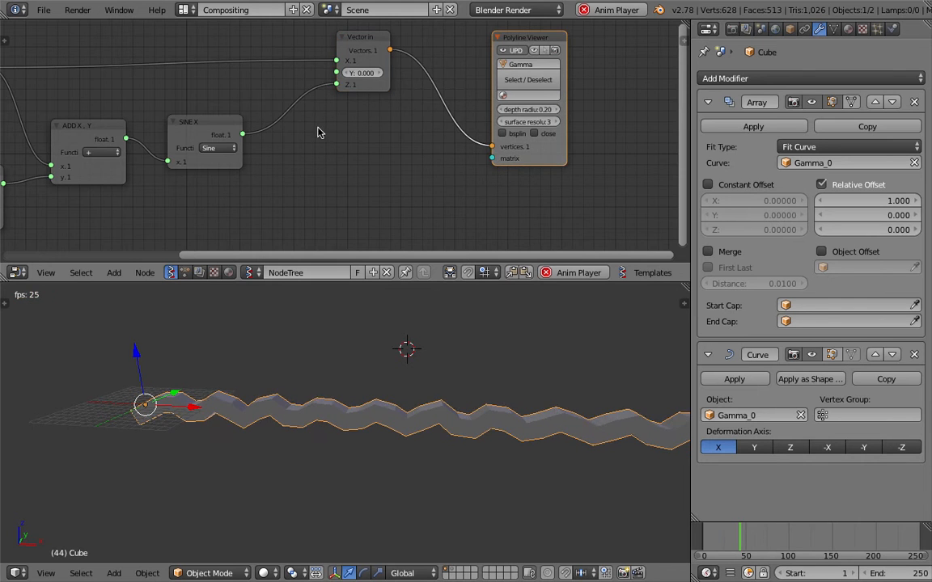
middle_drag(142, 144, 229, 138)
- Duplicate the multiplication node into the link between Sine and Vector in's Z, with a y value of about 2.65
click(186, 123)
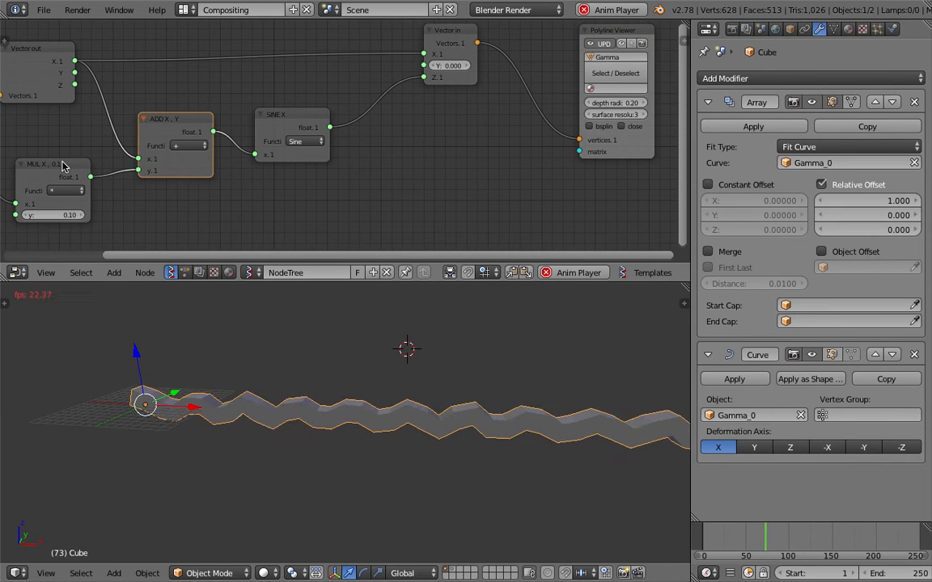
click(64, 165)
key(shift+d)
click(422, 101)
drag(414, 153, 469, 154)
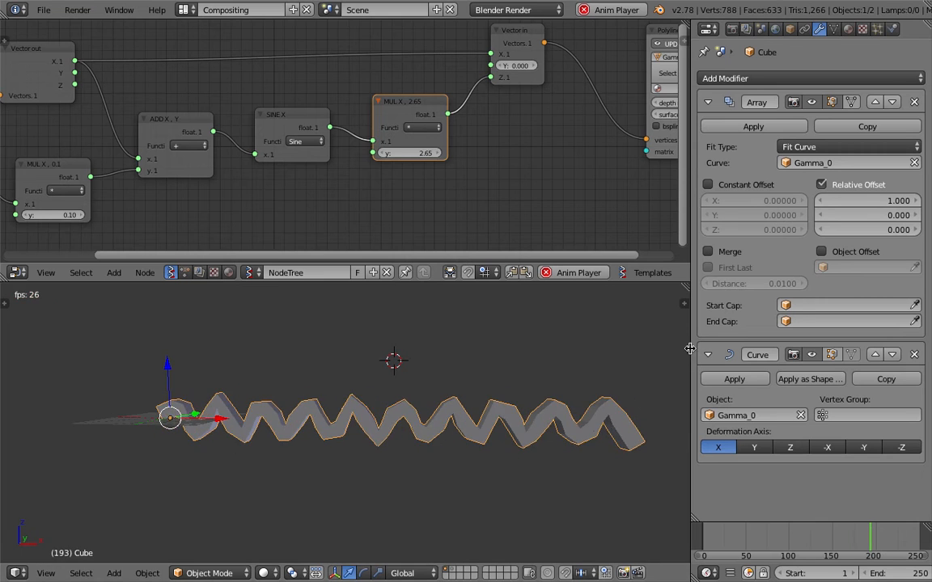
drag(689, 348, 724, 349)
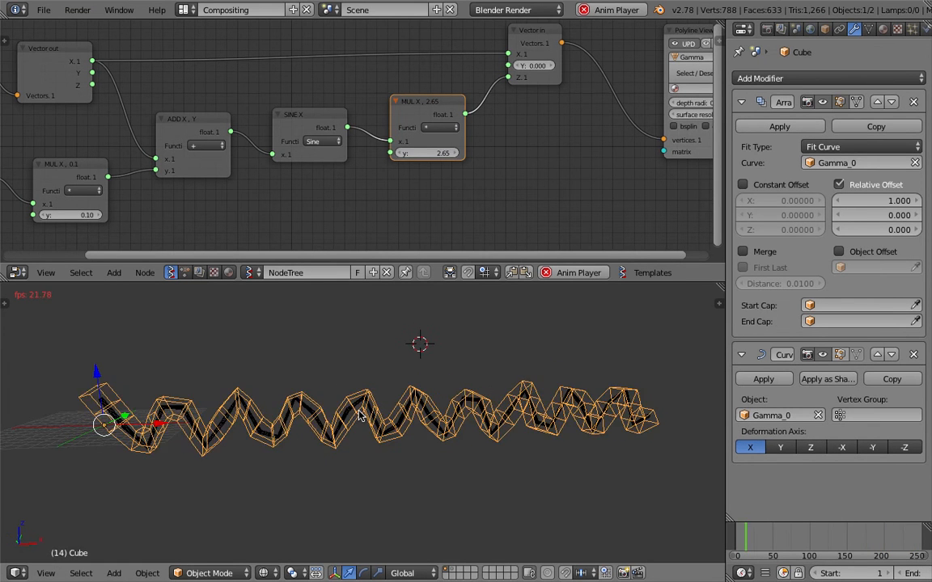
- Set the Line node's Step to about 5.09 and save the file
scroll(216, 164, down, 2)
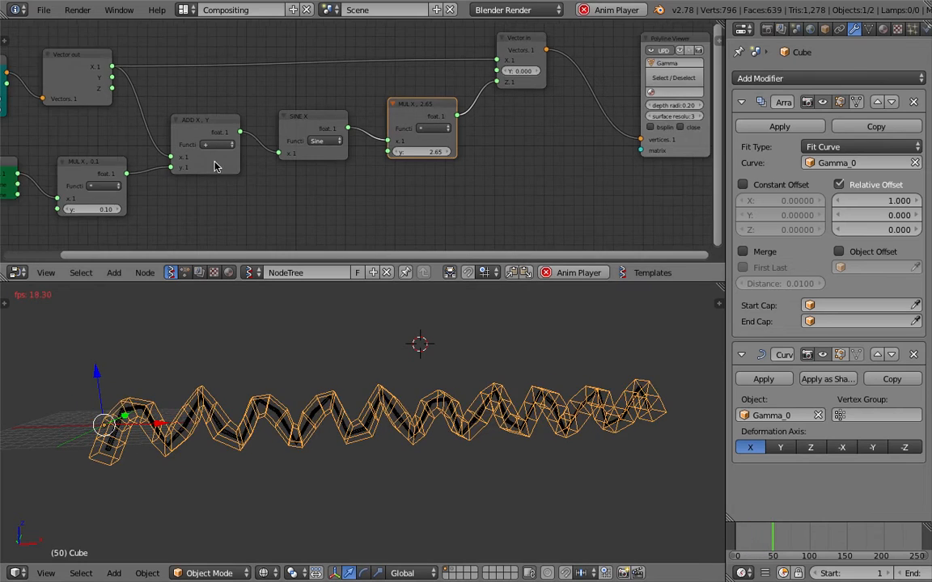
middle_drag(149, 132, 253, 108)
scroll(148, 110, up, 1)
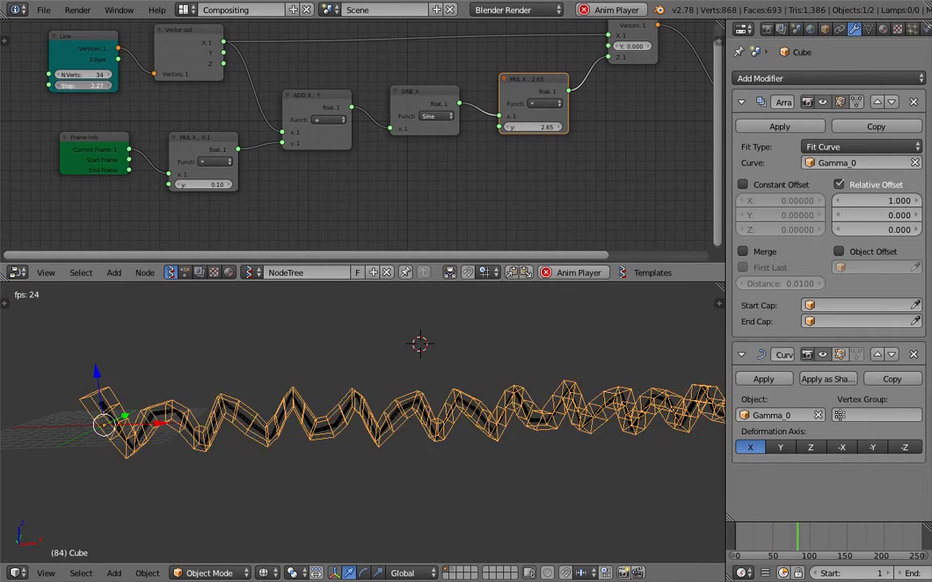
drag(83, 85, 122, 85)
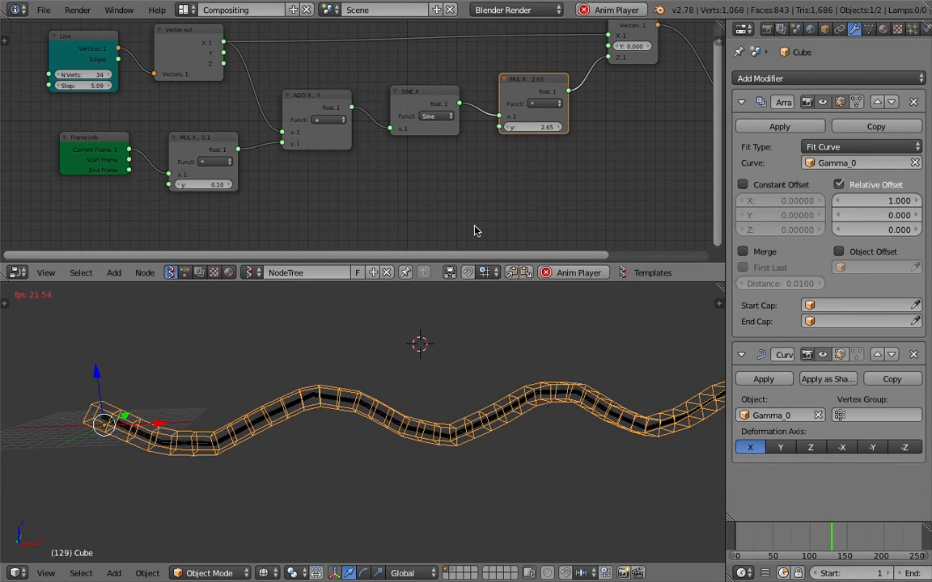
shift+middle_drag(416, 355, 280, 376)
key(ctrl+s)
click(284, 386)
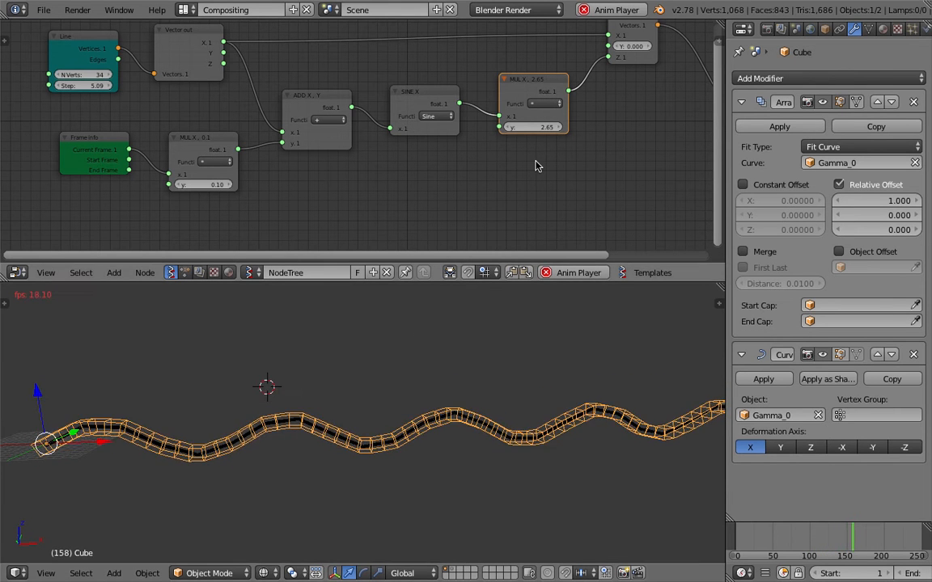
- Set the Line node to 60 vertices with Step 5.90, the frame multiplier's y to 0.20 and the sine multiplier's y to 6.61
drag(88, 85, 89, 86)
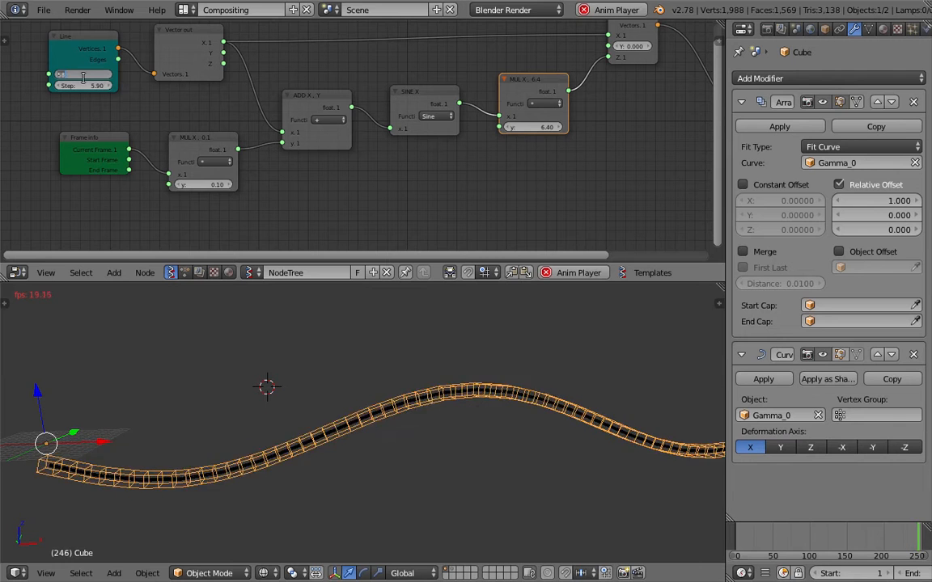
drag(201, 184, 194, 185)
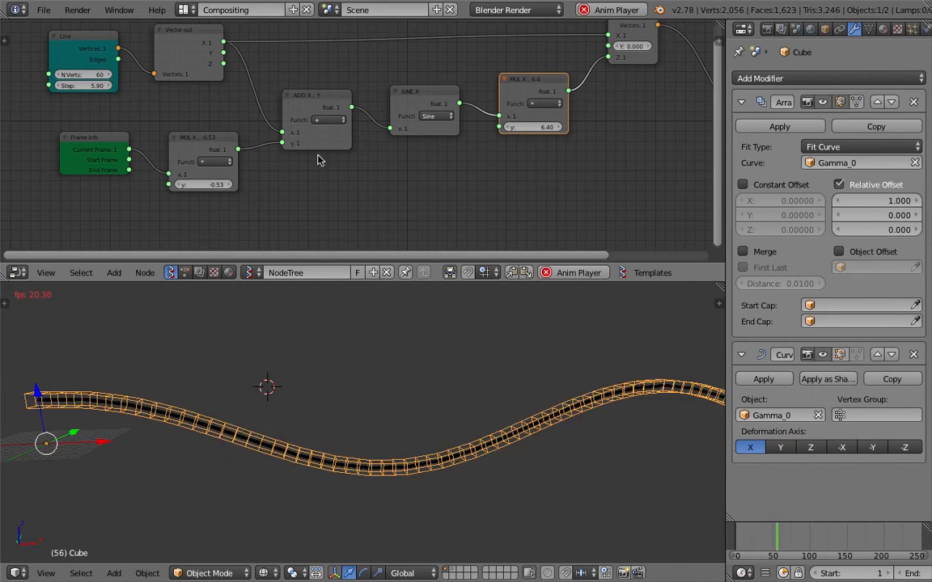
drag(212, 185, 238, 185)
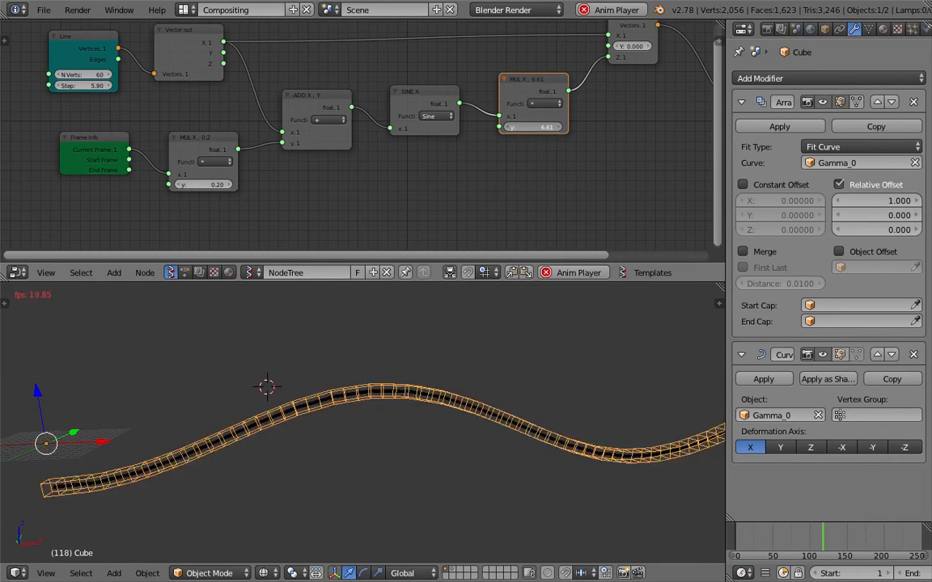
- Adjust the Line node's Step to about 5.54 and save the file
mouse_move(90, 85)
mouse_down()
mouse_move(56, 85)
mouse_move(96, 85)
mouse_up()
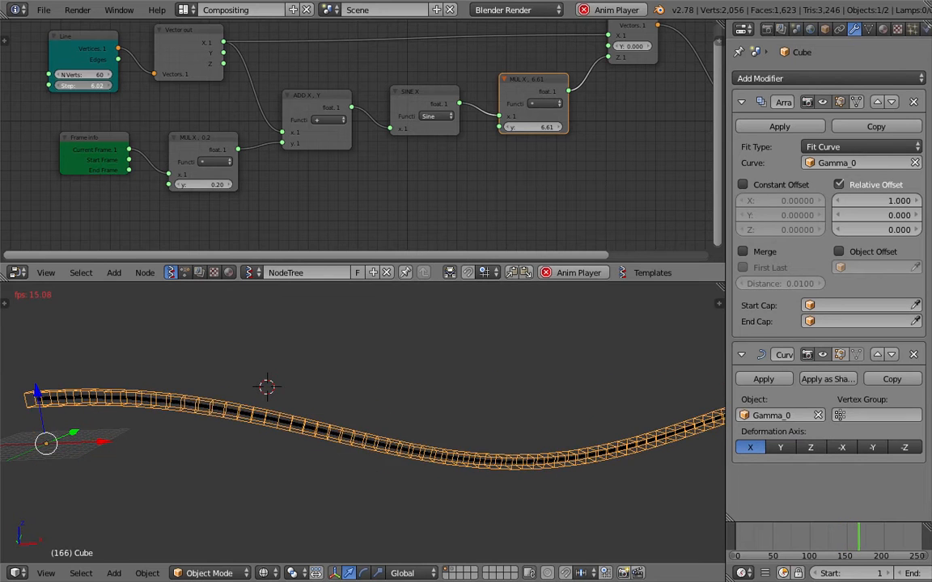
scroll(340, 153, down, 4)
scroll(357, 455, down, 6)
middle_drag(325, 436, 320, 442)
drag(158, 99, 148, 99)
middle_drag(318, 440, 403, 459)
key(ctrl+s)
click(371, 432)
- Switch the 3D view back to solid shading, widen the modifier properties area, and save the file
key(z)
scroll(404, 458, down, 3)
drag(727, 100, 724, 99)
drag(615, 100, 616, 99)
middle_drag(453, 388, 397, 416)
middle_drag(326, 437, 232, 422)
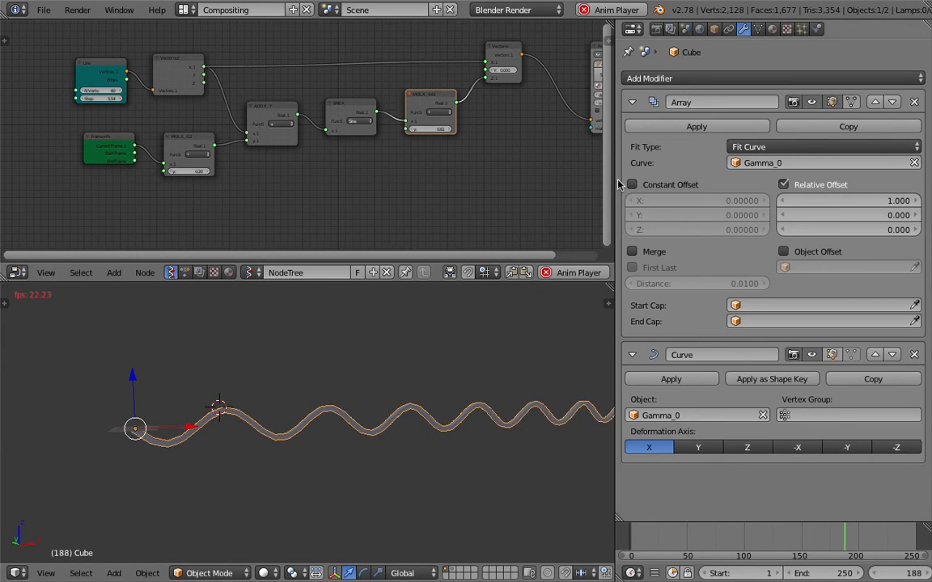
drag(615, 178, 627, 177)
scroll(452, 149, up, 4)
middle_drag(452, 150, 414, 180)
key(ctrl+s)
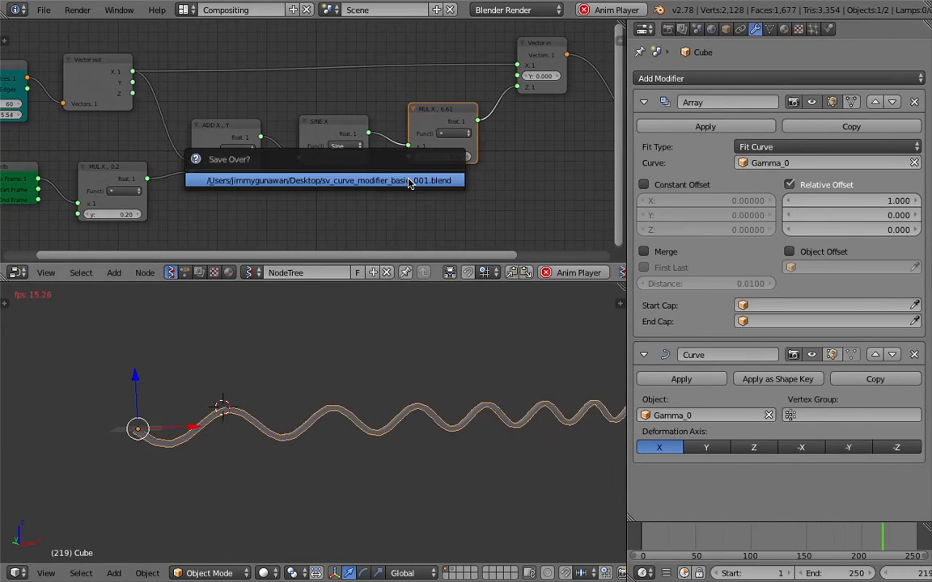
click(410, 182)
- Move the Vector in and Vector out nodes upward to free space above the Sine node
middle_drag(454, 101, 465, 186)
scroll(468, 176, up, 2)
drag(584, 127, 576, 25)
key(g)
click(96, 84)
key(g)
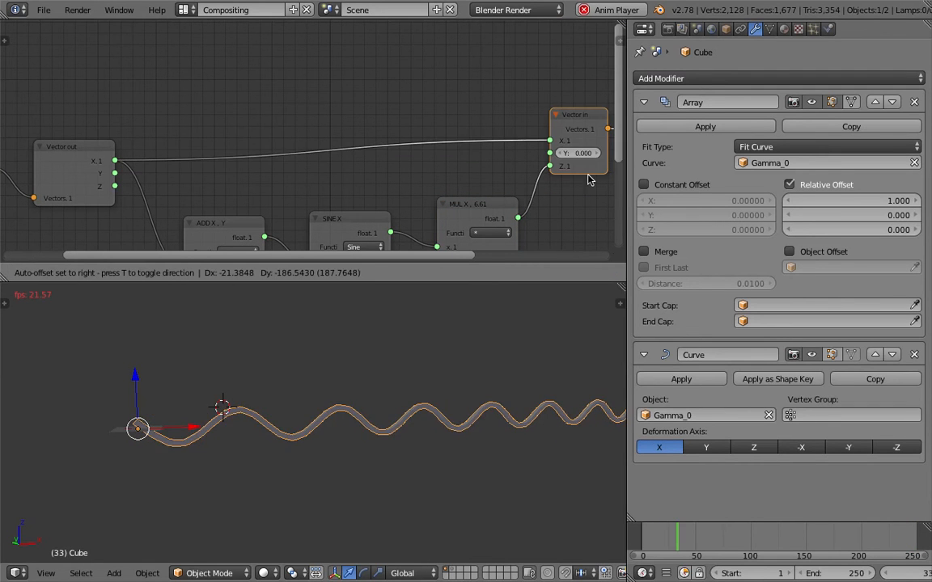
click(106, 151)
drag(106, 151, 98, 111)
drag(572, 120, 572, 76)
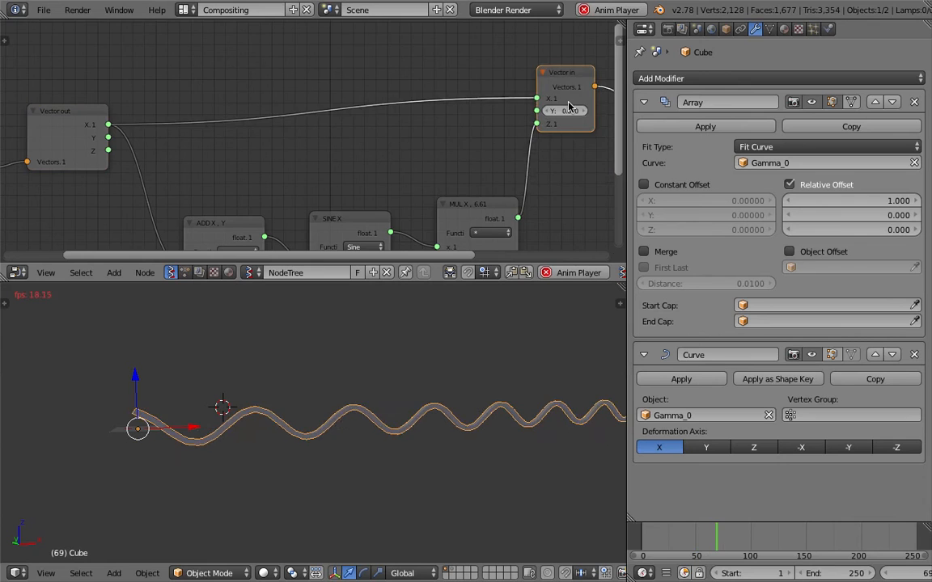
- Duplicate the Sine node above the original, set it to Cosine, and feed it from the addition node's output
middle_drag(399, 184, 394, 165)
scroll(364, 160, down, 1)
click(355, 163)
key(shift+d)
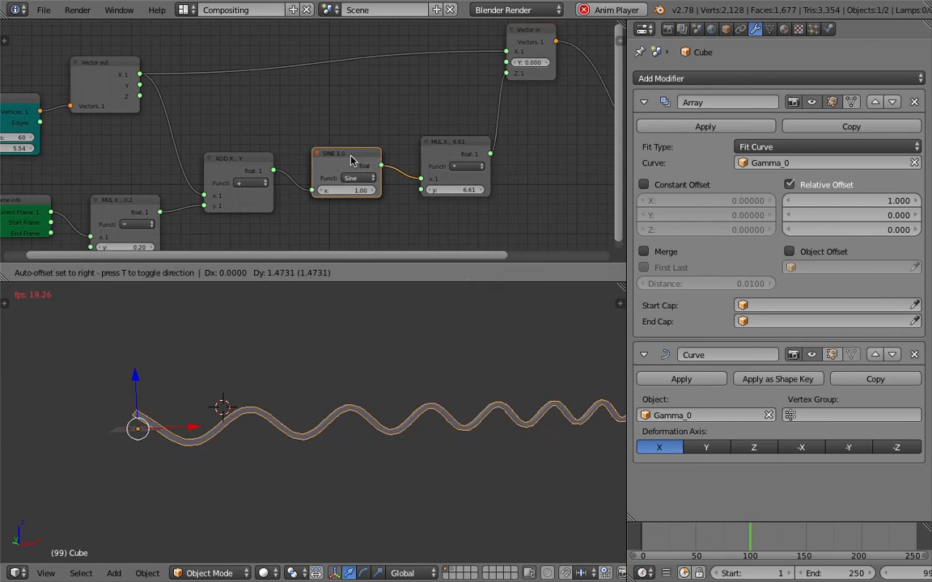
click(345, 93)
click(350, 111)
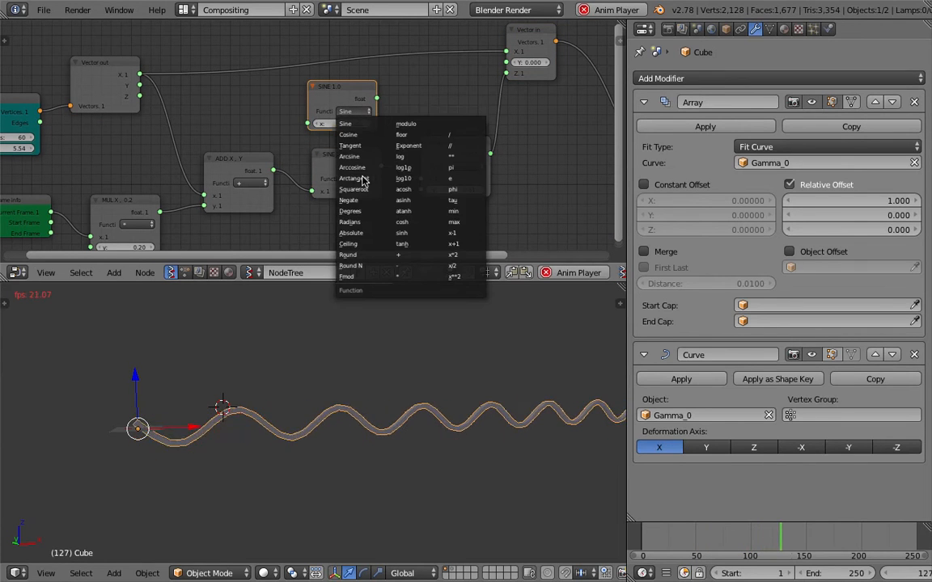
click(352, 135)
drag(273, 170, 285, 165)
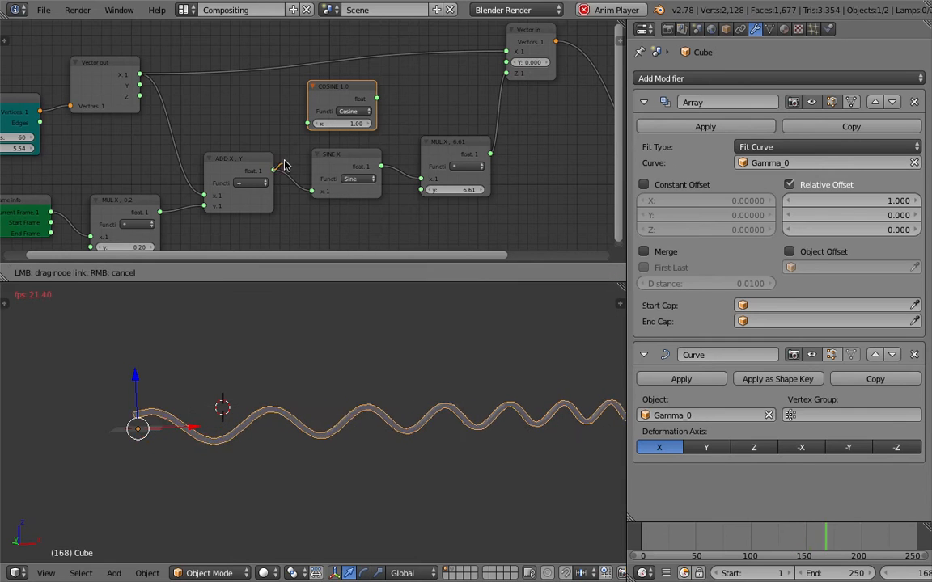
drag(300, 127, 307, 123)
- Route Cosine through a duplicate of the 6.61 multiplication node into Vector in's Y, and set the duplicate's y value to about 14.17
drag(376, 98, 406, 113)
click(435, 144)
key(shift+d)
click(422, 81)
drag(474, 87, 506, 62)
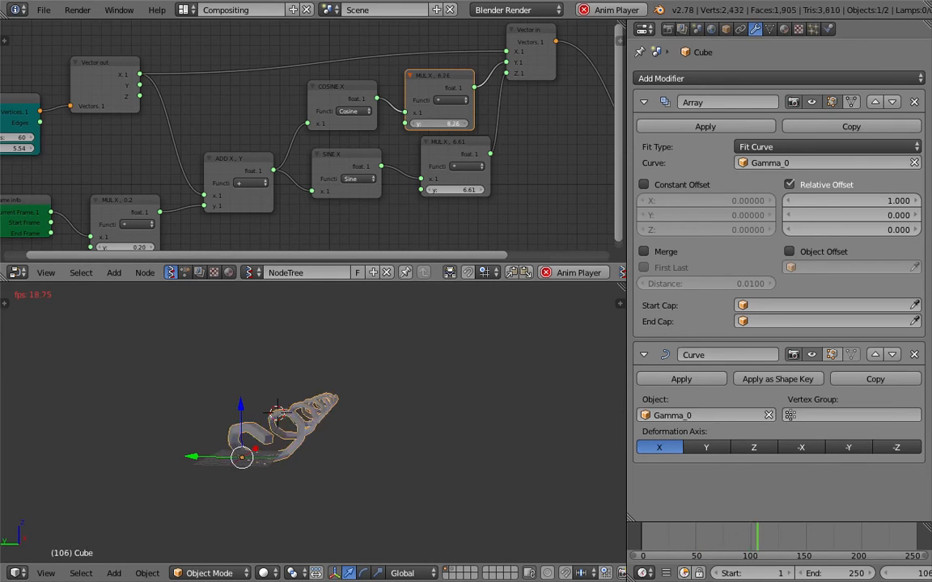
drag(441, 123, 459, 124)
middle_drag(380, 401, 262, 415)
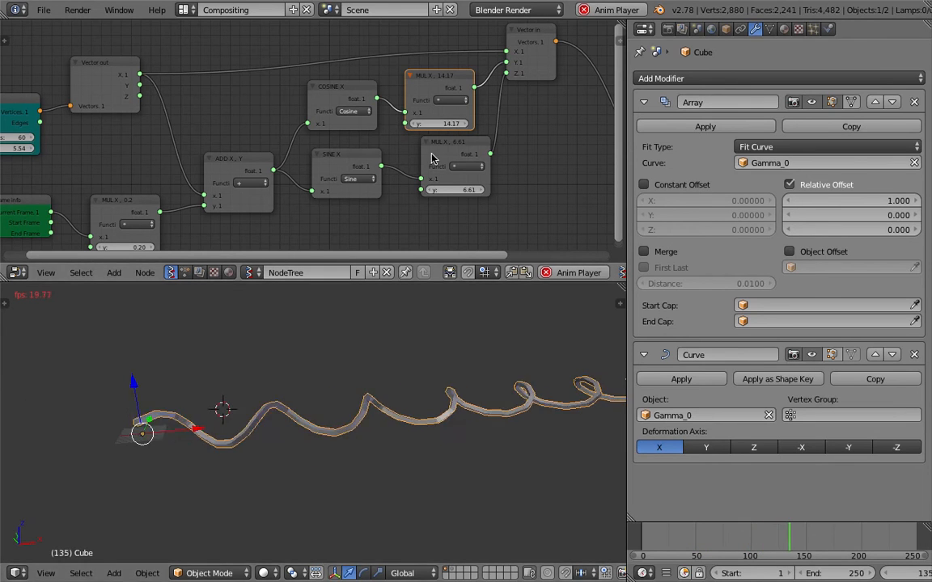
- Add a Float node below the Sine node, feed it into both multiplication nodes' y inputs, and set it to about 16.03
shift+scroll(368, 202, down, 2)
key(shift+a)
click(364, 193)
text(flo)
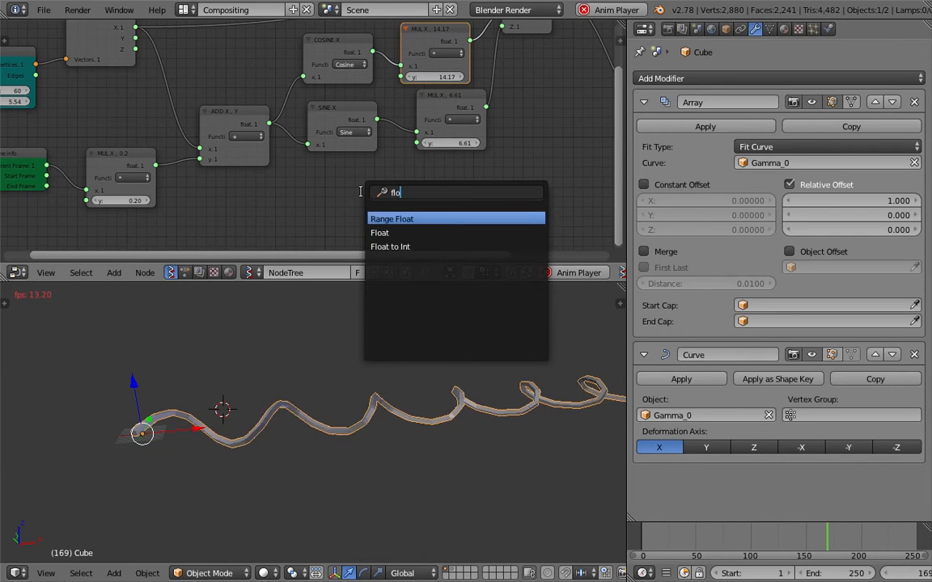
key(Up)
key(Up)
key(Return)
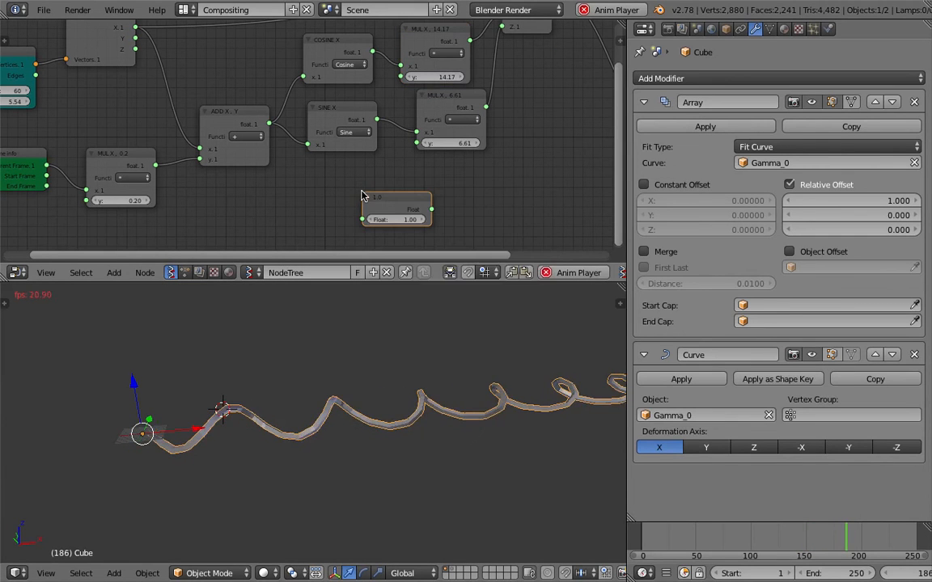
click(328, 198)
drag(400, 65, 416, 144)
drag(363, 221, 446, 221)
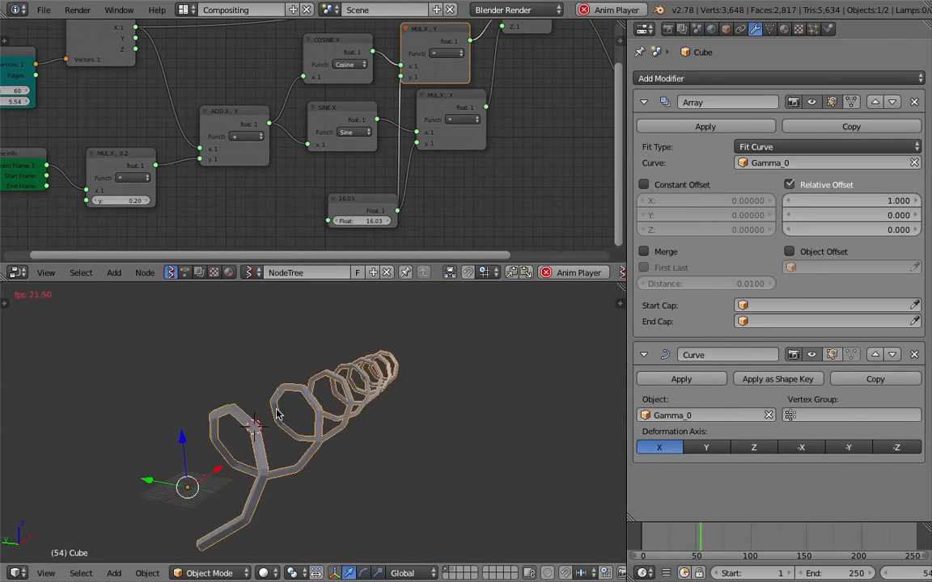
- Raise the Line node's N Verts to 109 and adjust its Step to about 6.92
middle_drag(189, 178, 363, 214)
scroll(179, 141, up, 3)
mouse_move(152, 126)
mouse_down()
mouse_move(106, 125)
mouse_move(148, 126)
mouse_move(181, 139)
mouse_move(150, 140)
mouse_move(164, 139)
mouse_up()
mouse_move(443, 418)
middle_down()
mouse_move(368, 415)
mouse_move(450, 389)
mouse_move(437, 406)
middle_up()
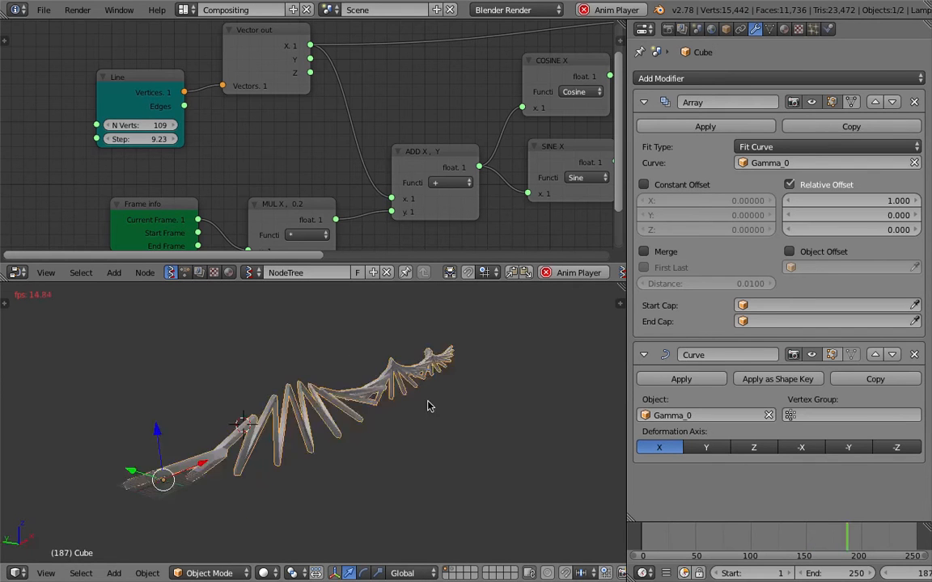
drag(167, 139, 146, 139)
middle_drag(340, 380, 383, 385)
- Raise the shared Float node's value to about 33.55 and save the file
middle_drag(499, 215, 396, 143)
scroll(400, 146, down, 2)
drag(483, 214, 522, 214)
middle_drag(382, 198, 363, 196)
key(ctrl+s)
click(362, 195)
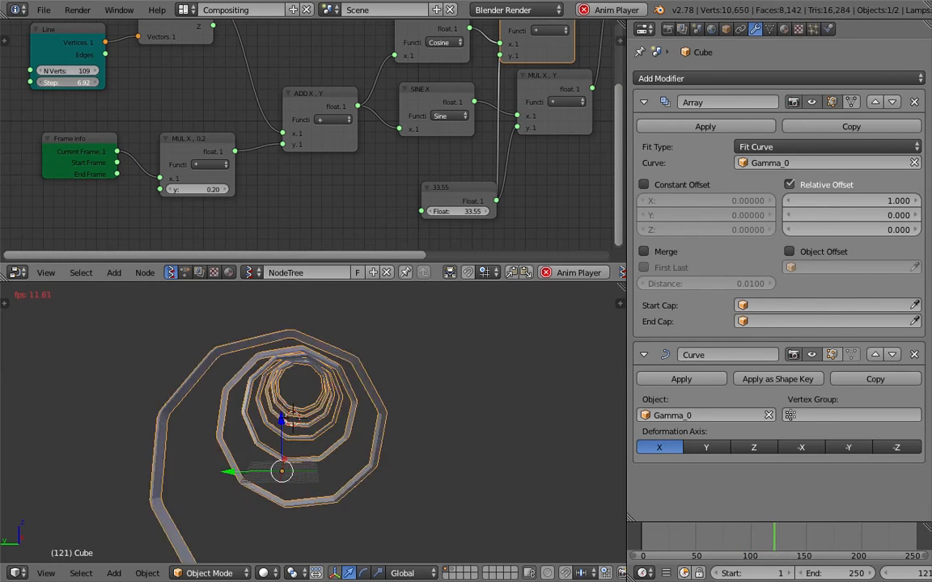
- Fine-tune the Line node's Step to about 6.89 and save the file
middle_drag(385, 465, 374, 429)
middle_drag(269, 429, 413, 410)
key(ctrl+s)
key(Return)
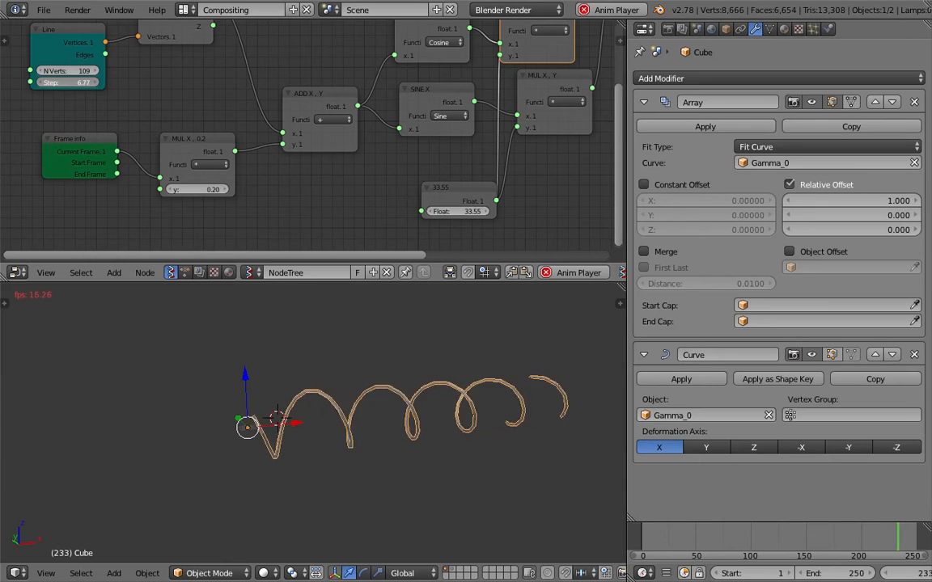
middle_drag(453, 318, 414, 397)
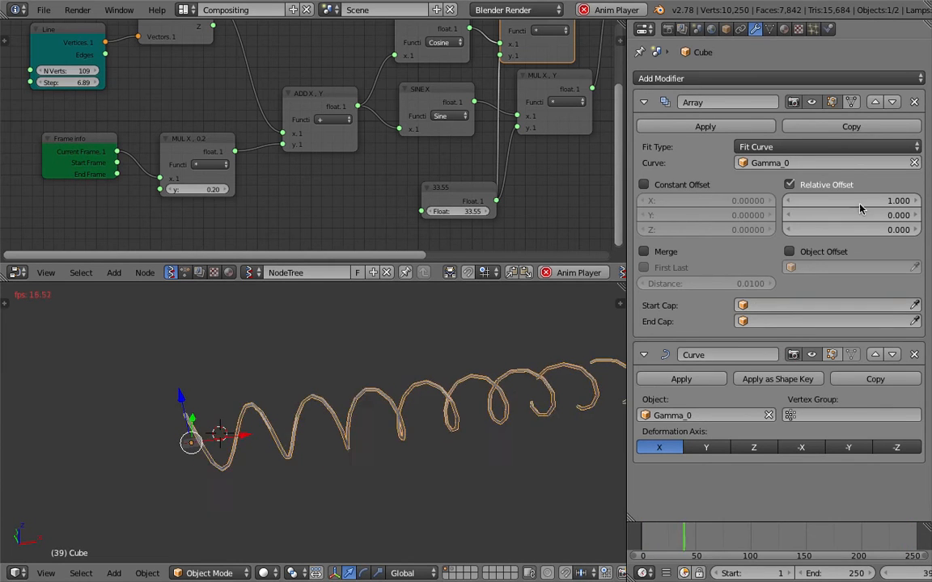
- Try relative X offsets of 5 and 6.7 in the Array modifier, and reset the offset to 1
drag(852, 200, 878, 200)
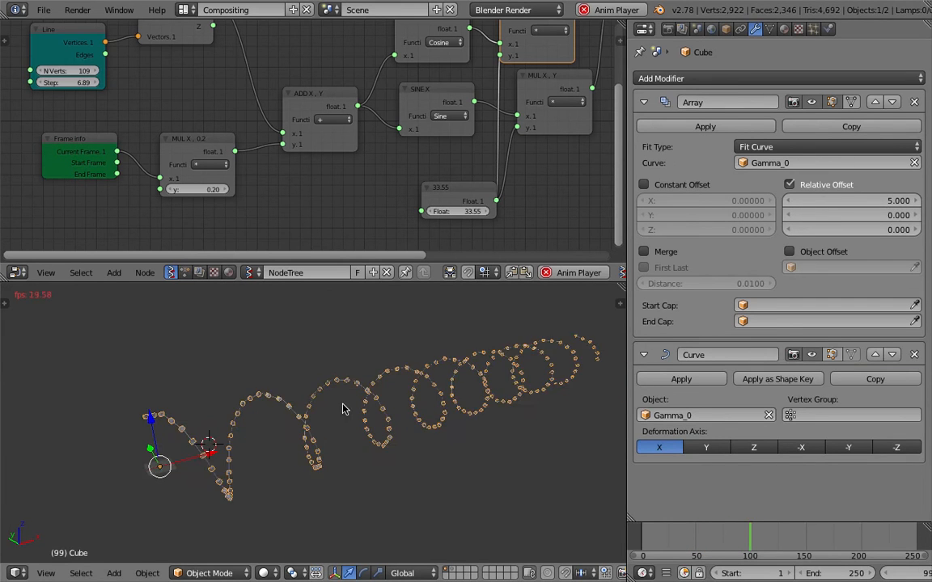
drag(855, 201, 868, 201)
key(ctrl+KP_3)
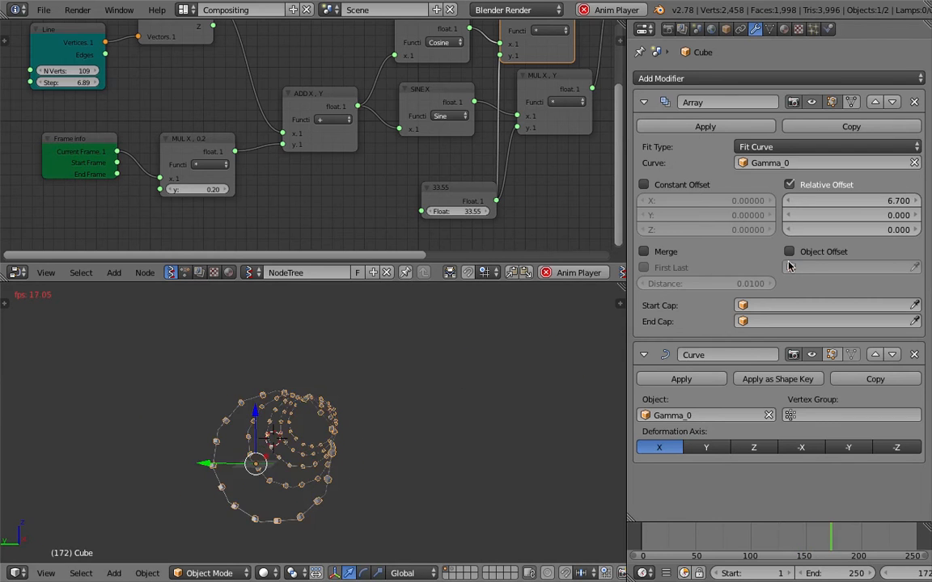
click(877, 198)
text(1)
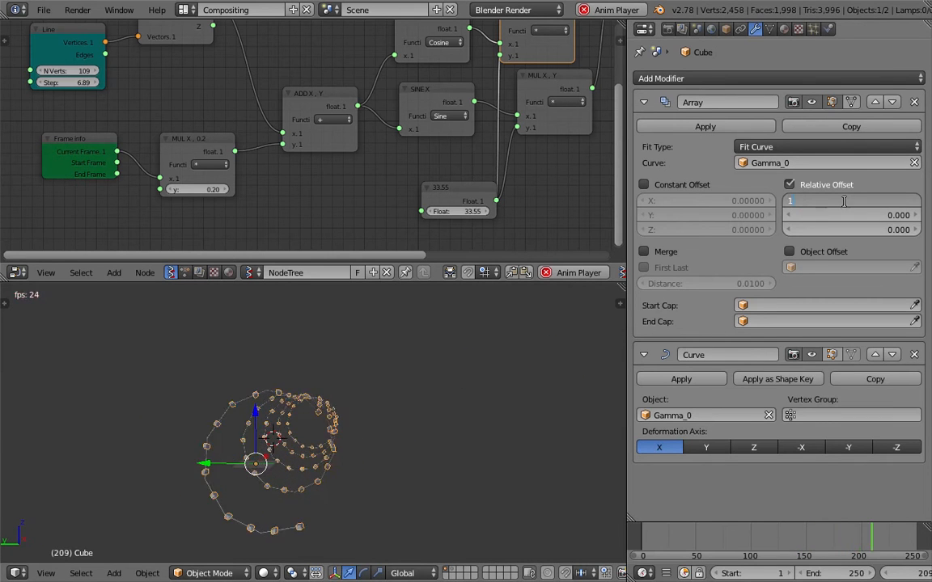
key(Return)
- Enable Merge in the Array modifier and add a Wireframe modifier to the cube
click(643, 251)
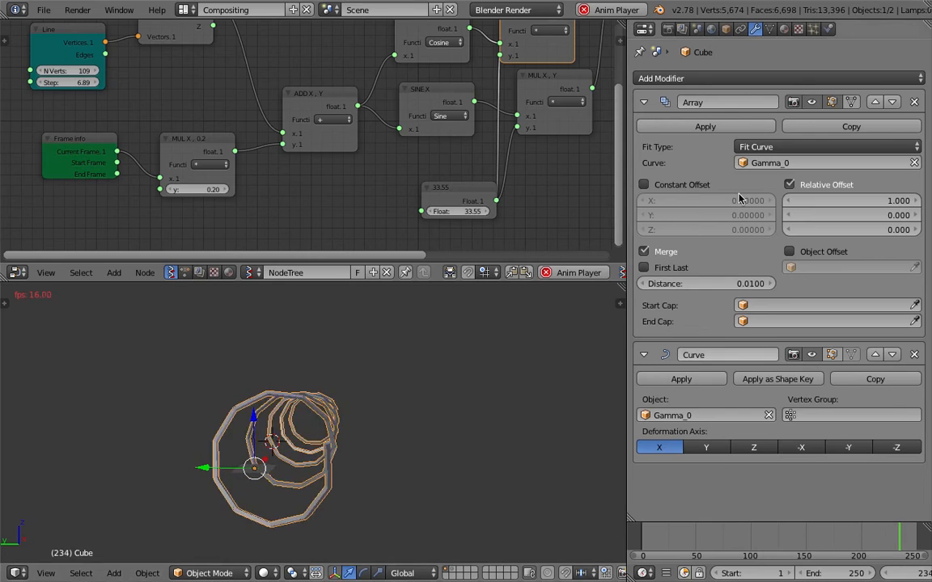
click(720, 80)
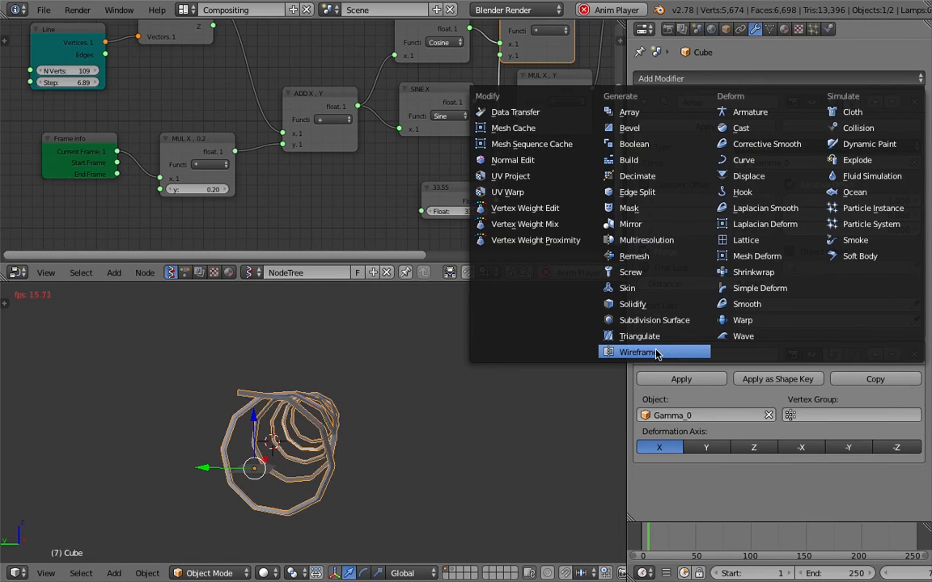
key(Return)
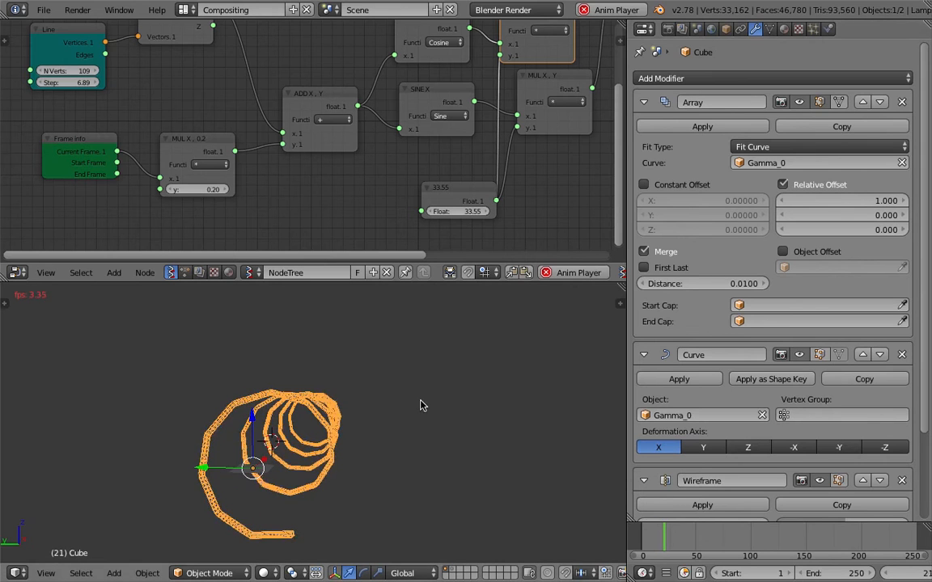
- Stop the animation and scale the cube up to thicken the helix tube
key(Escape)
right_click(307, 449)
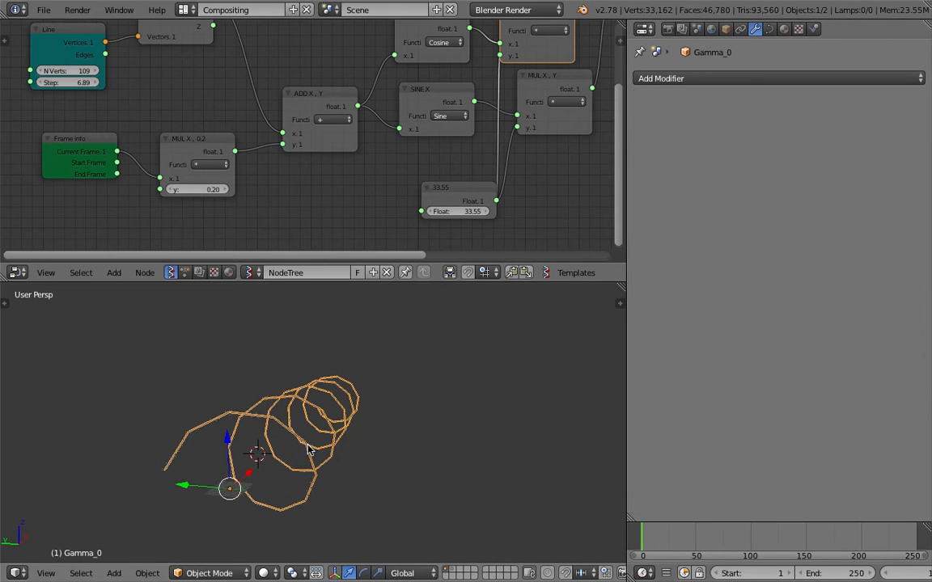
right_click(296, 442)
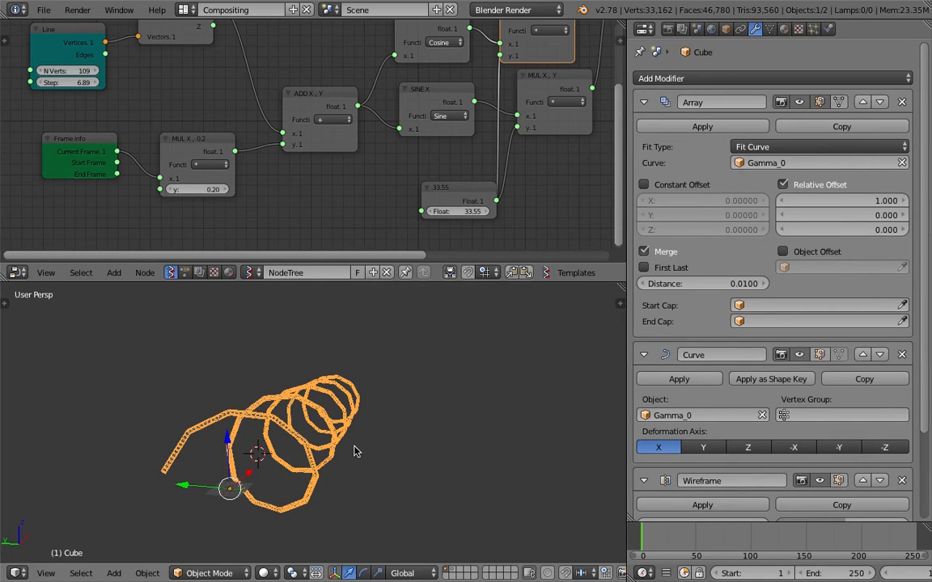
key(s)
key(Escape)
key(s)
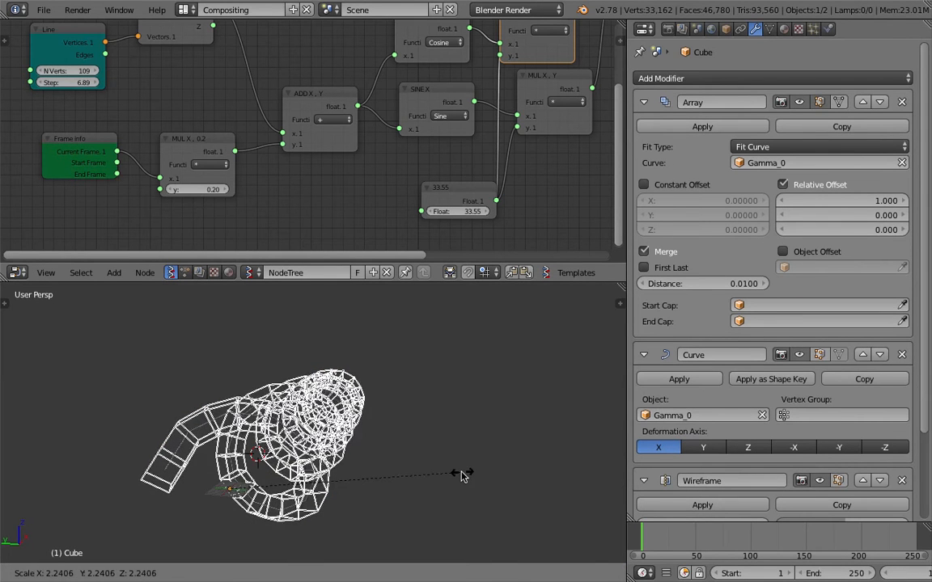
click(380, 455)
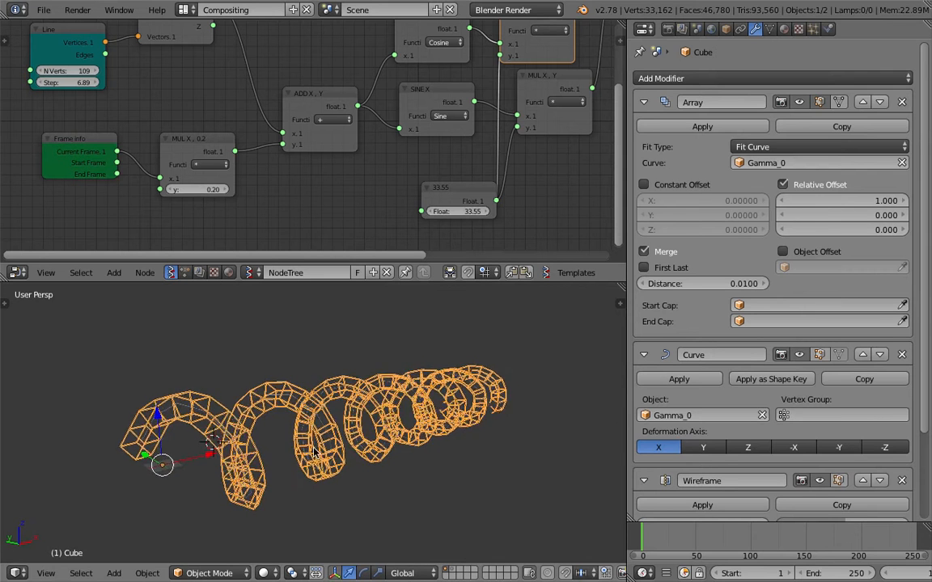
- Set the Wireframe modifier's thickness to about 0.2778
scroll(788, 449, down, 3)
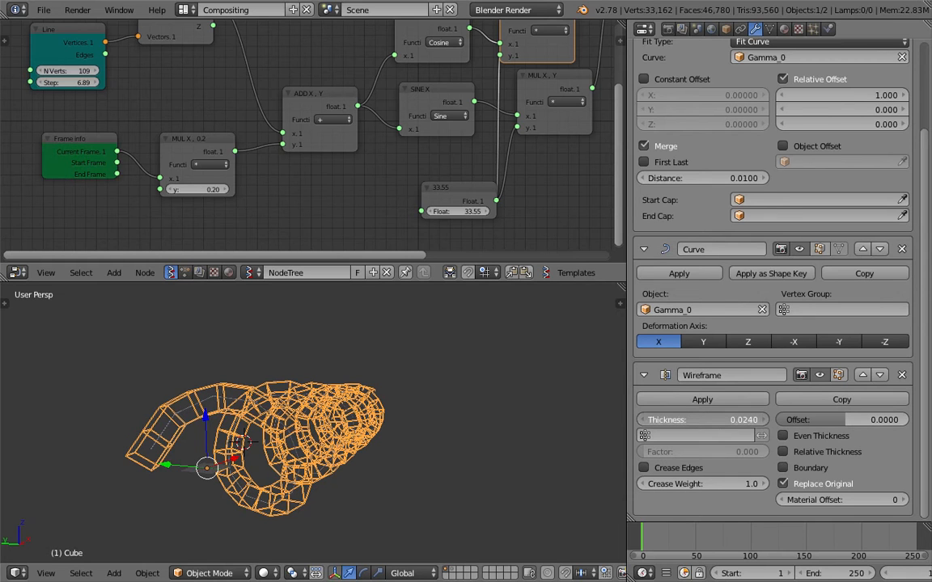
drag(702, 420, 758, 420)
middle_drag(561, 400, 482, 379)
scroll(424, 422, up, 6)
- Look down the inside of the helix with all objects deselected and save the file
middle_drag(424, 421, 333, 386)
key(a)
key(a)
key(a)
key(ctrl+s)
click(339, 375)
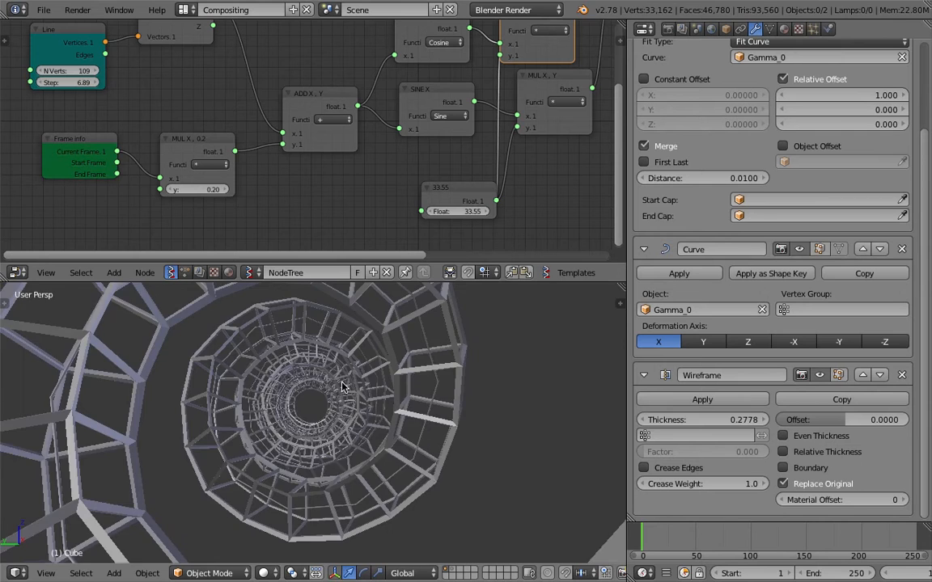
- Preview the helix animation briefly, stop it, and save the file
key(alt+a)
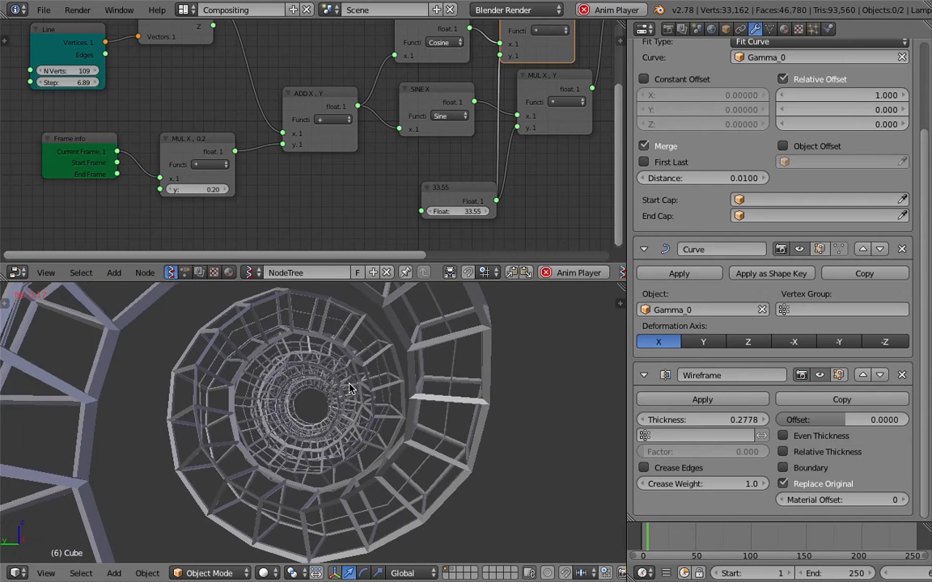
key(Escape)
middle_drag(476, 386, 340, 442)
key(ctrl+s)
click(340, 443)
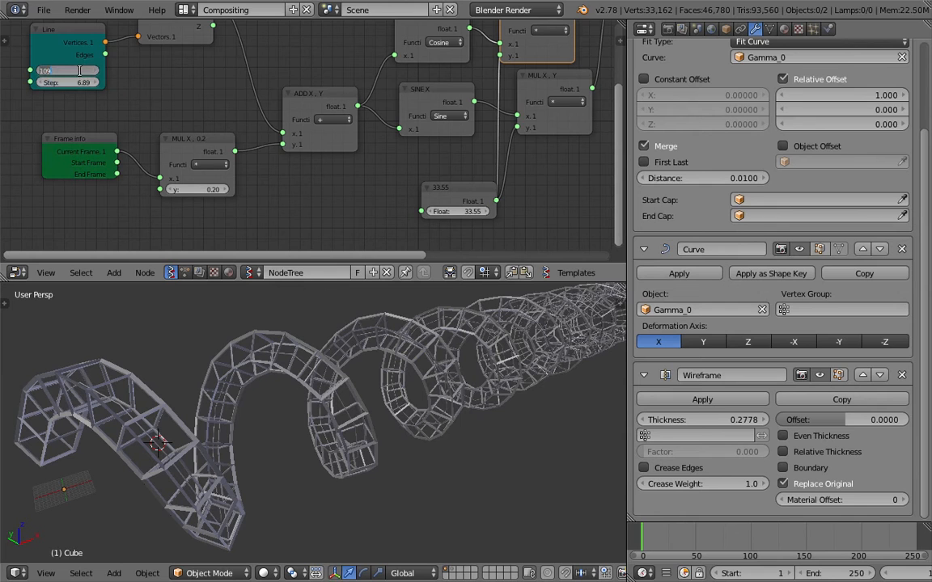
- Set the Line node's N Verts to 50 and save the file
text(50)
key(Return)
middle_drag(285, 343, 402, 390)
key(ctrl+s)
click(402, 390)
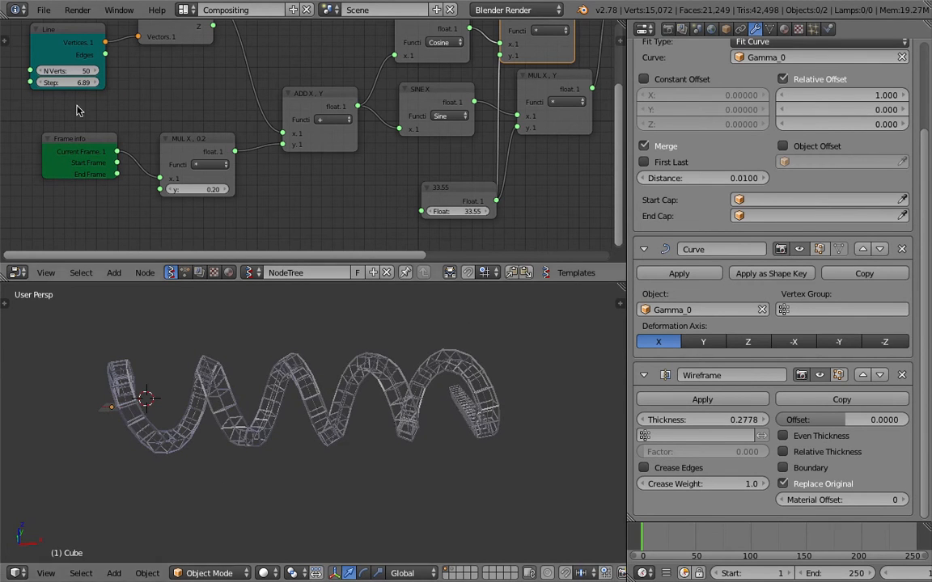
- Try another relative X offset in the Array modifier and reset it to 1
drag(841, 95, 875, 96)
click(876, 97)
text(1)
key(Return)
- Save the file and set the Array modifier's merge distance to 0.18
key(ctrl+s)
click(882, 183)
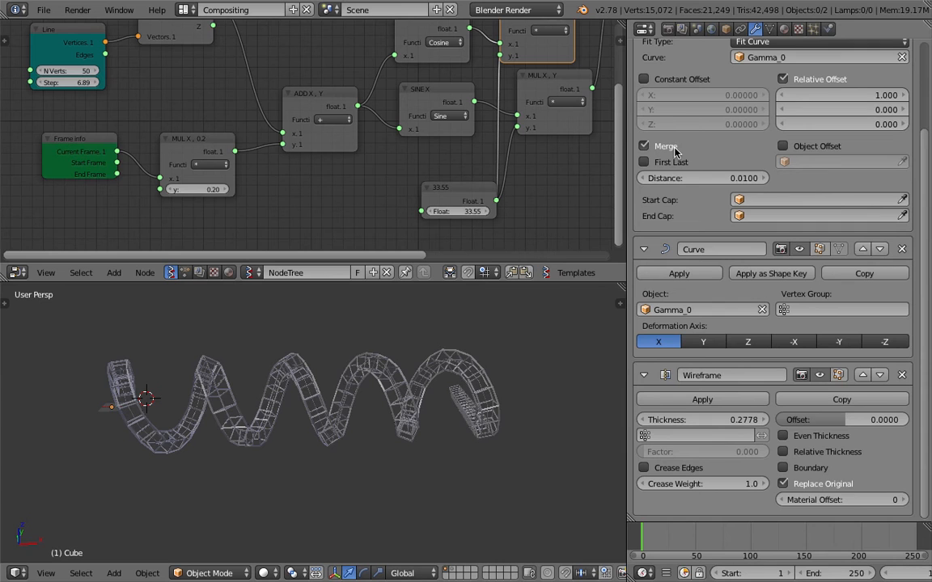
drag(714, 183, 713, 183)
scroll(782, 167, up, 4)
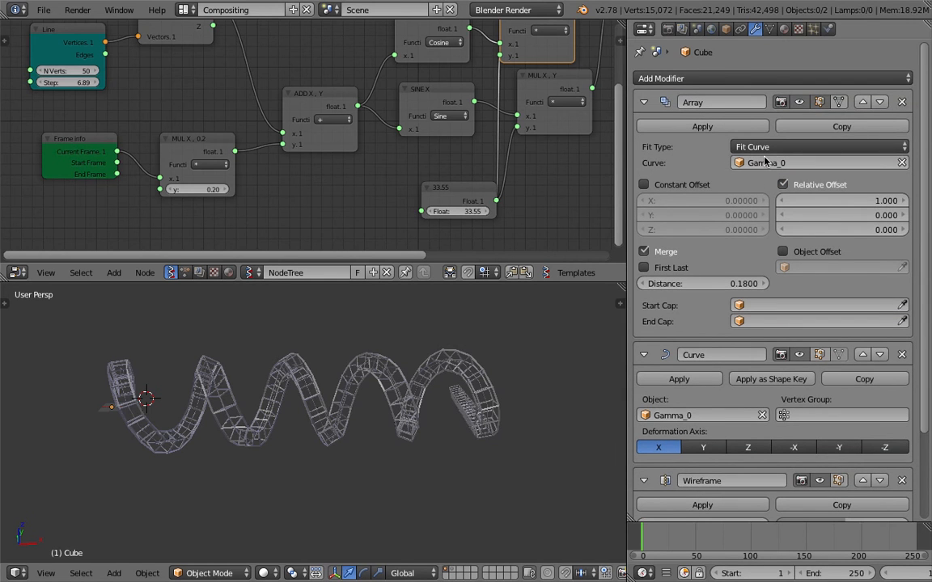
- Try the Array modifier's Fit Length type with lengths of 121.5 and 148, and return it to Fit Curve
click(767, 147)
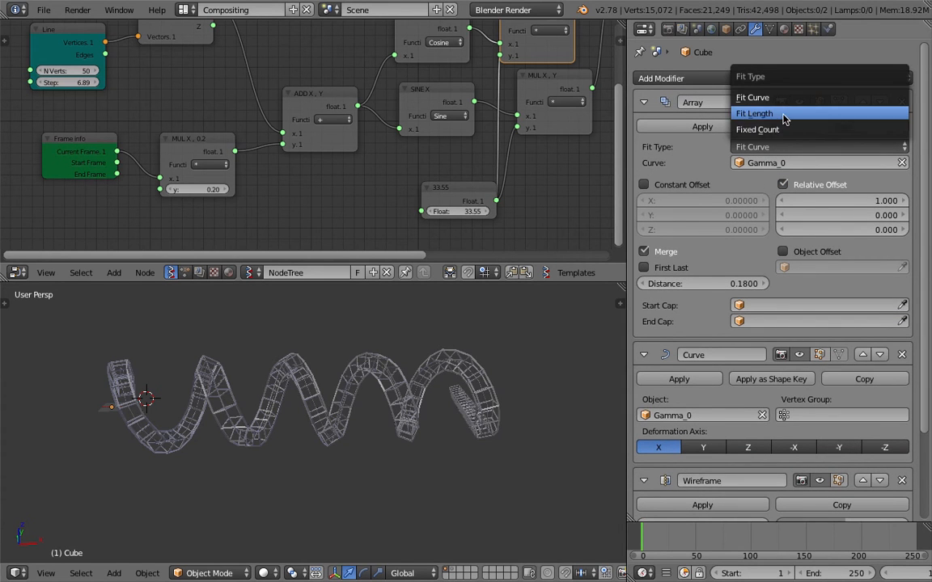
click(775, 114)
drag(772, 163, 800, 162)
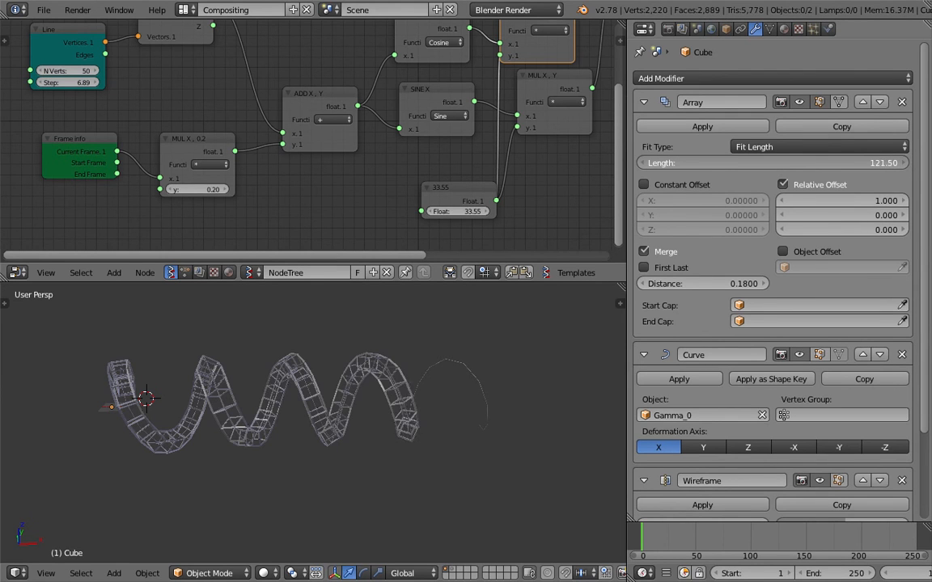
drag(801, 162, 817, 163)
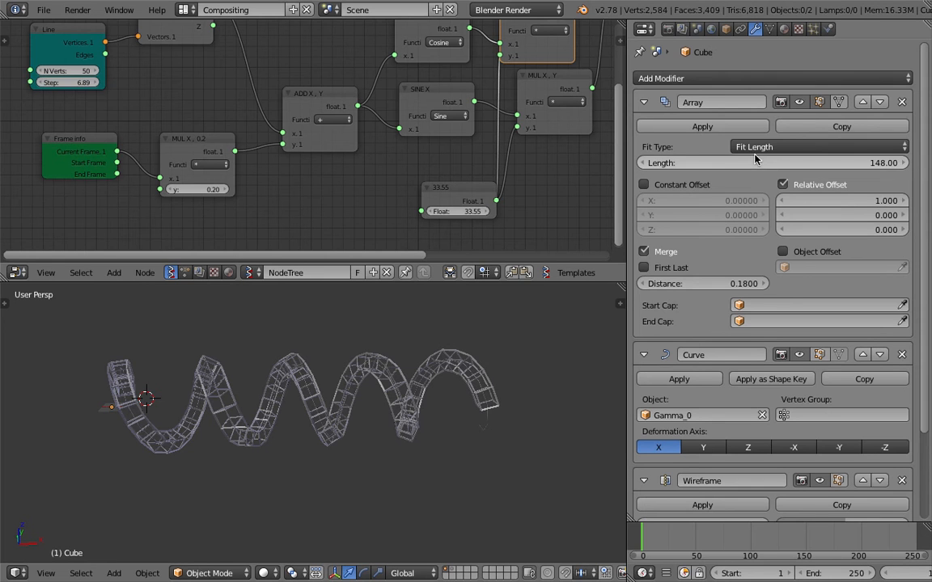
click(800, 146)
click(777, 101)
- Set the Line node's Step to about 7.07 and its N Verts to 100
middle_drag(332, 372, 388, 406)
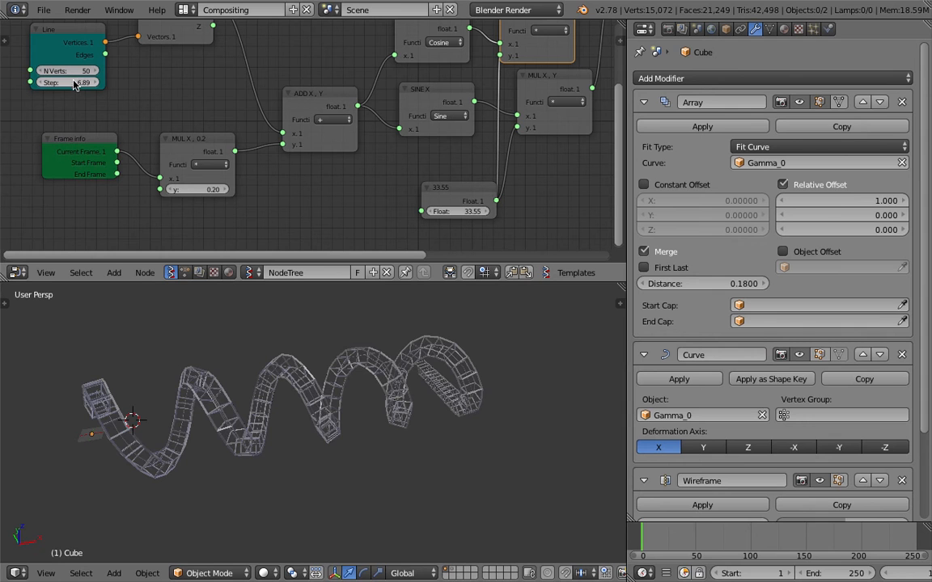
mouse_move(67, 82)
mouse_down()
mouse_move(87, 83)
mouse_move(69, 83)
mouse_up()
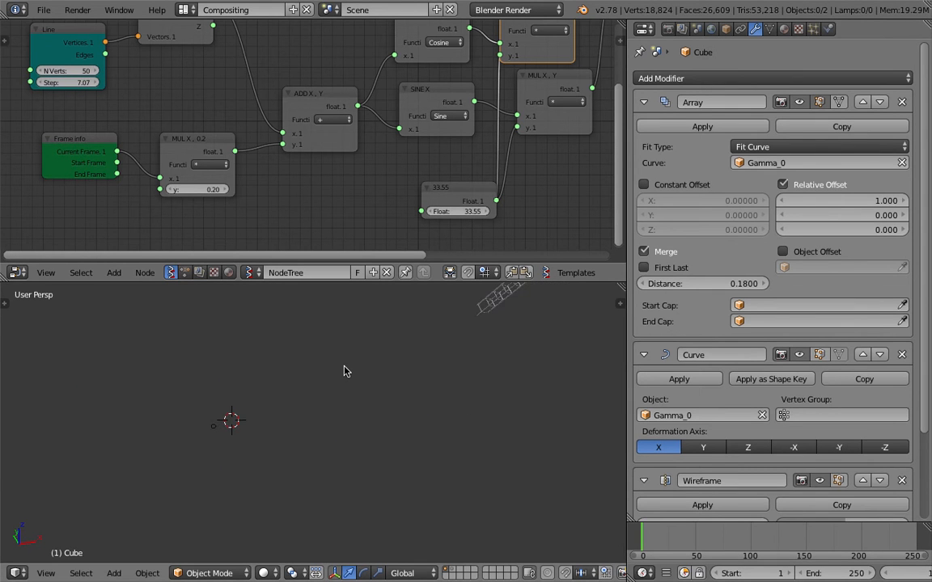
drag(68, 71, 101, 71)
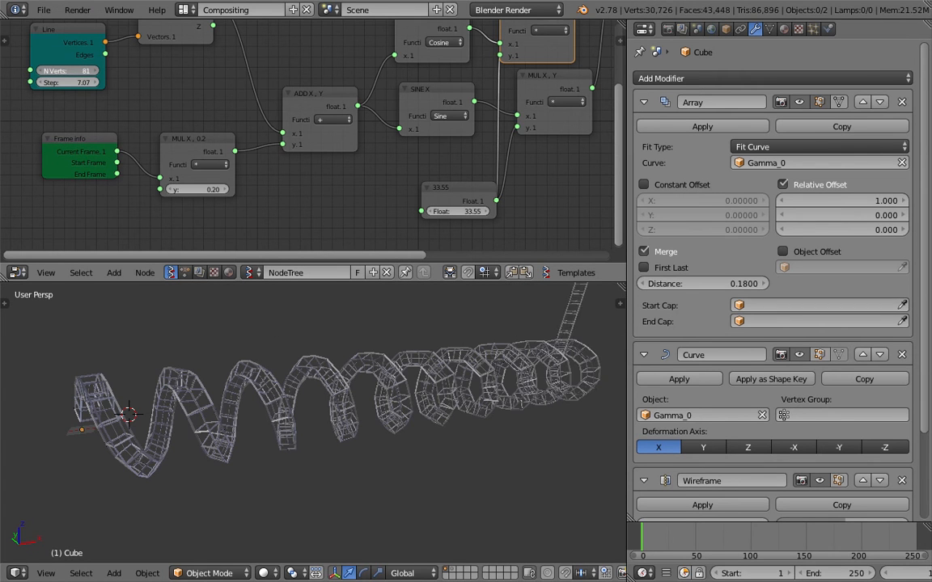
middle_drag(440, 370, 474, 397)
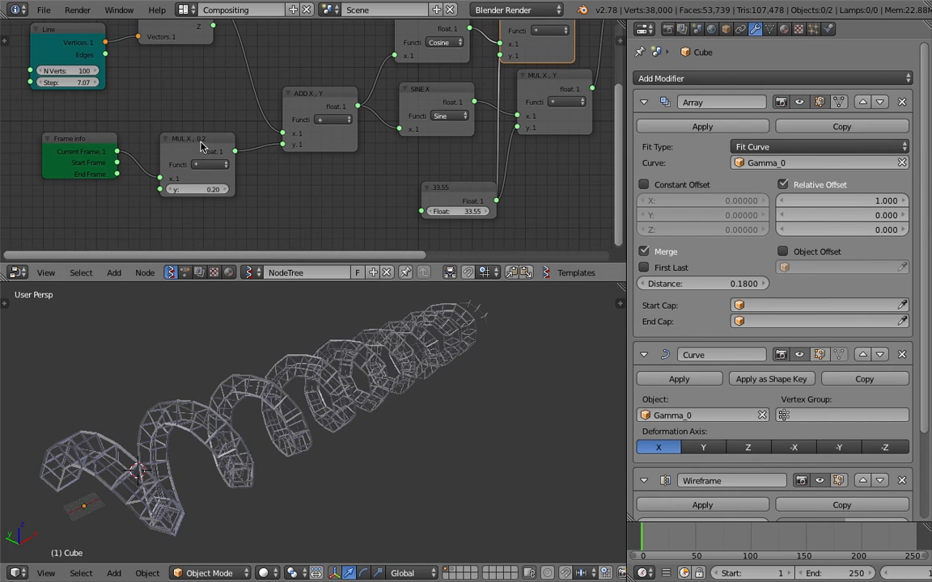
- Set the Array modifier's merge distance to 0.12 with Merge enabled, and remove the Wireframe modifier
click(644, 251)
click(665, 254)
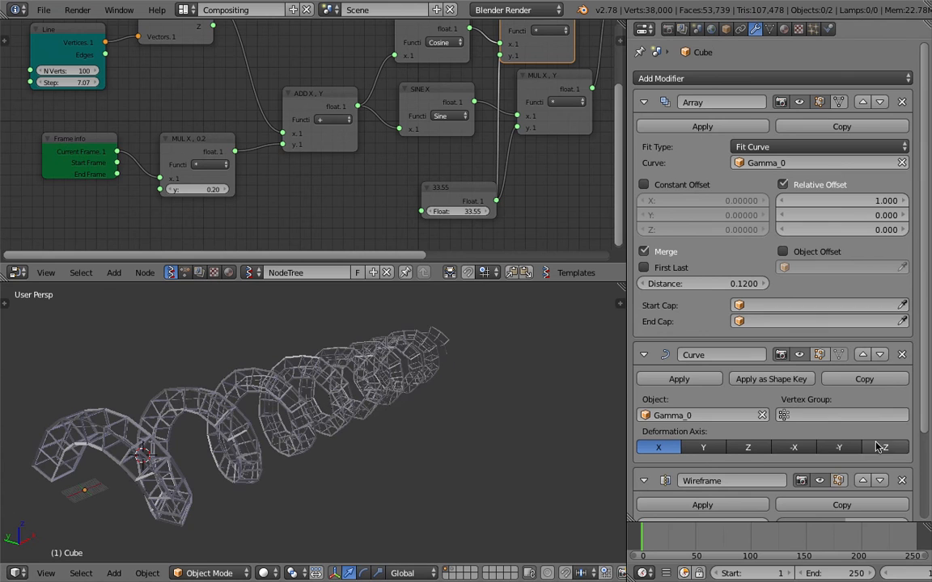
scroll(893, 389, down, 4)
click(902, 375)
- Switch the 3D view to wireframe shading, looking along the helix, and save the file
middle_drag(485, 400, 347, 394)
key(z)
key(z)
key(z)
key(z)
key(z)
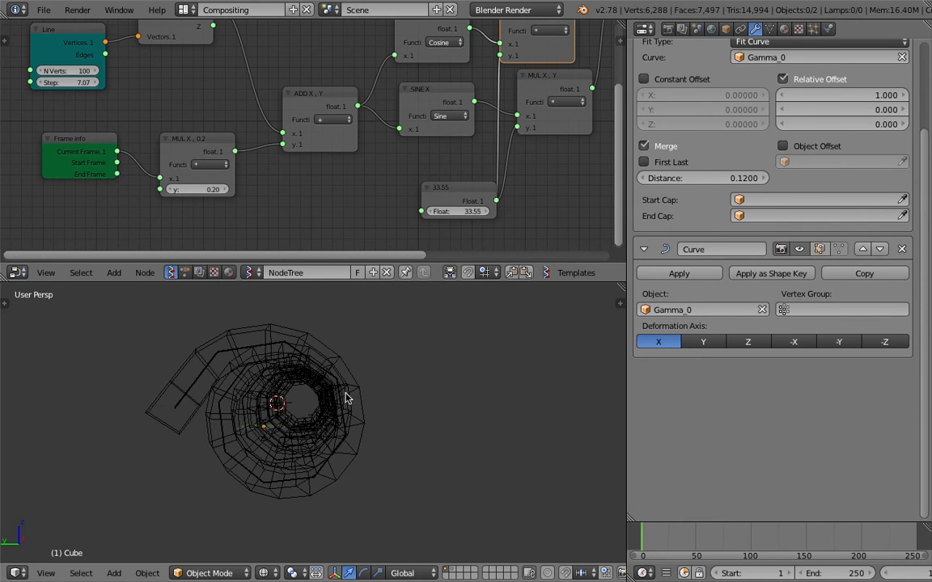
key(ctrl+s)
click(227, 372)
- Select the Gamma_0 guide curve inside the helix tube and save the file
right_click(267, 380)
middle_drag(267, 380, 176, 355)
key(ctrl+s)
click(176, 349)
- Set the Polyline Viewer node's depth radius to 0
middle_drag(589, 63, 397, 172)
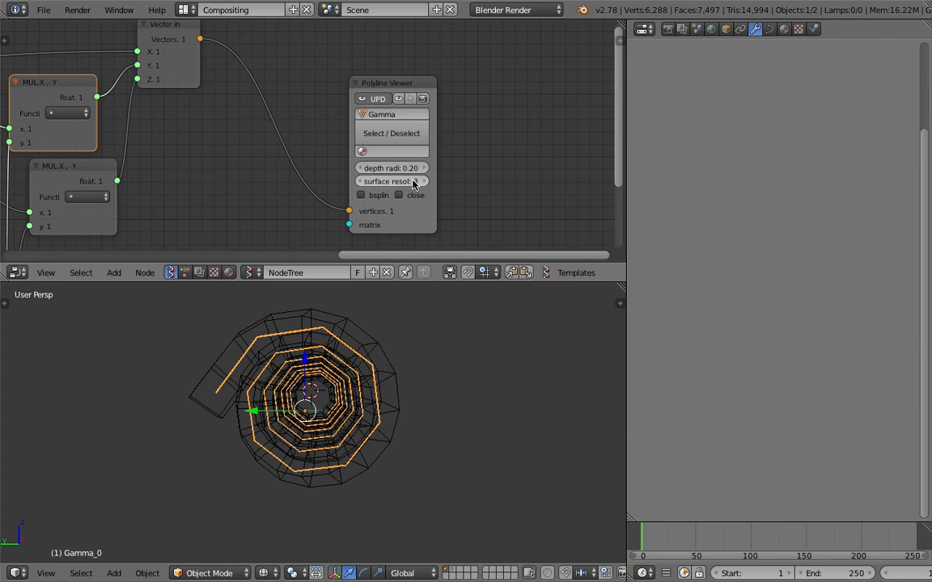
drag(386, 172, 348, 172)
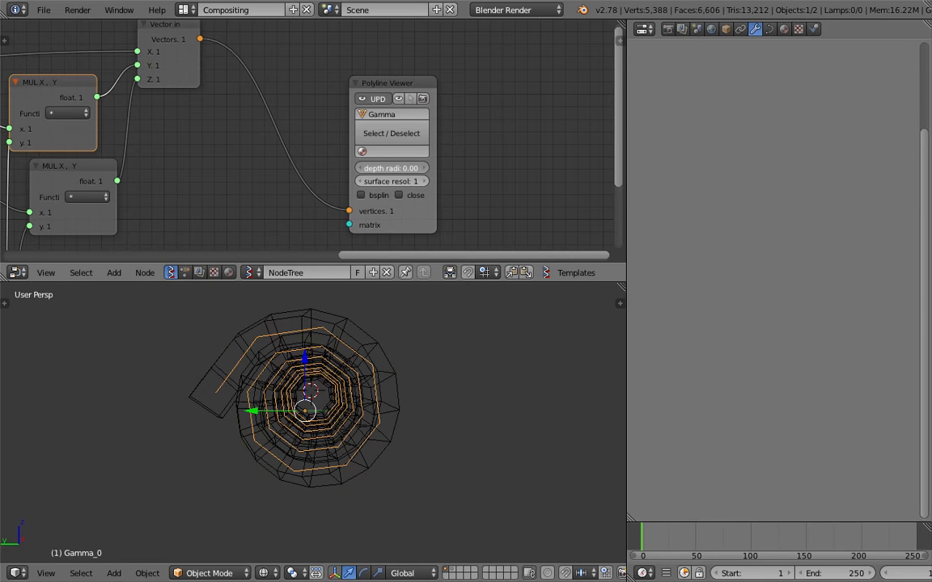
- Switch the 3D view to solid shading and enable Matcap with the dark green-and-red sphere
mouse_move(348, 380)
middle_down()
mouse_move(357, 387)
mouse_move(286, 431)
mouse_move(335, 391)
middle_up()
key(z)
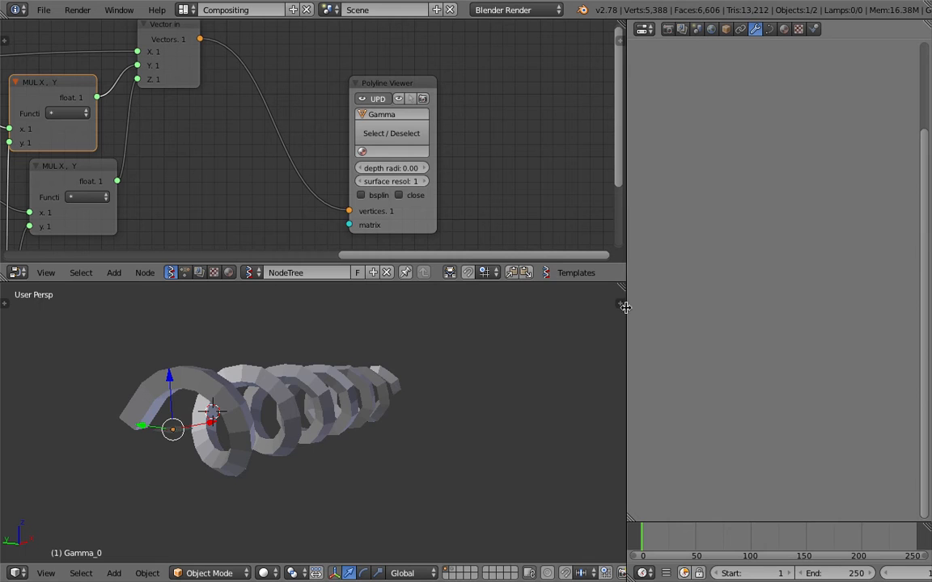
key(n)
scroll(531, 453, down, 15)
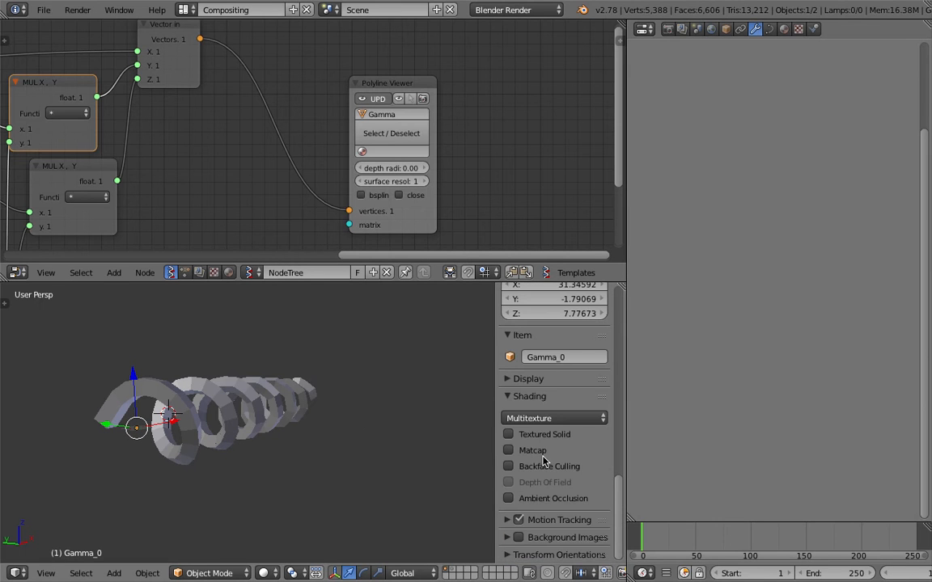
click(530, 378)
scroll(543, 410, down, 5)
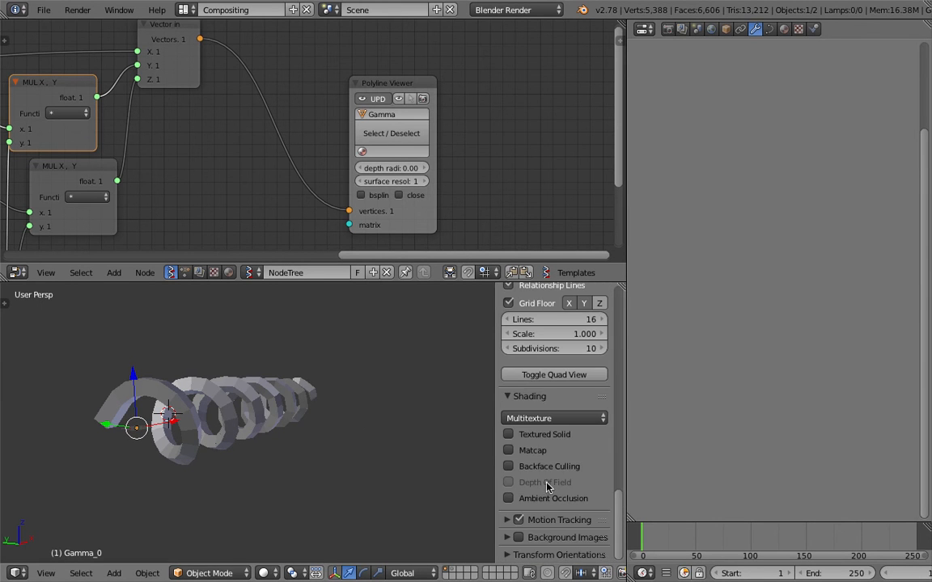
click(508, 450)
click(553, 502)
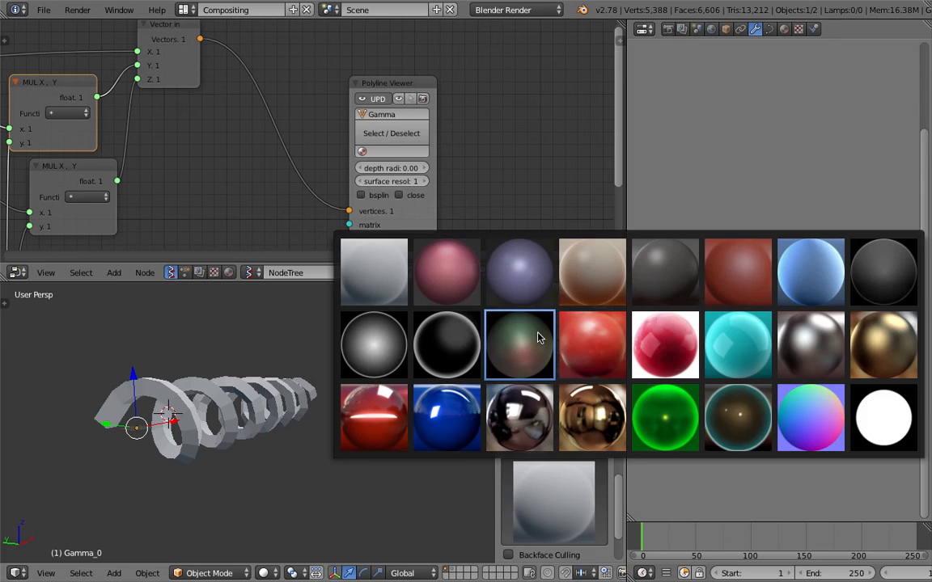
click(536, 339)
middle_drag(291, 380, 285, 413)
middle_drag(222, 468, 307, 372)
scroll(299, 380, down, 2)
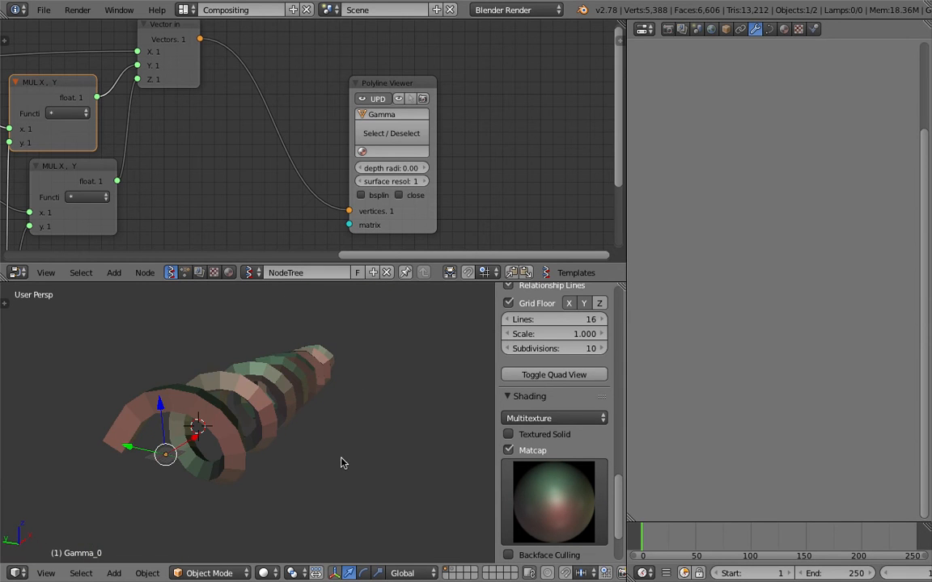
- Start the animation playback and save the file
key(alt+a)
middle_drag(255, 167, 306, 202)
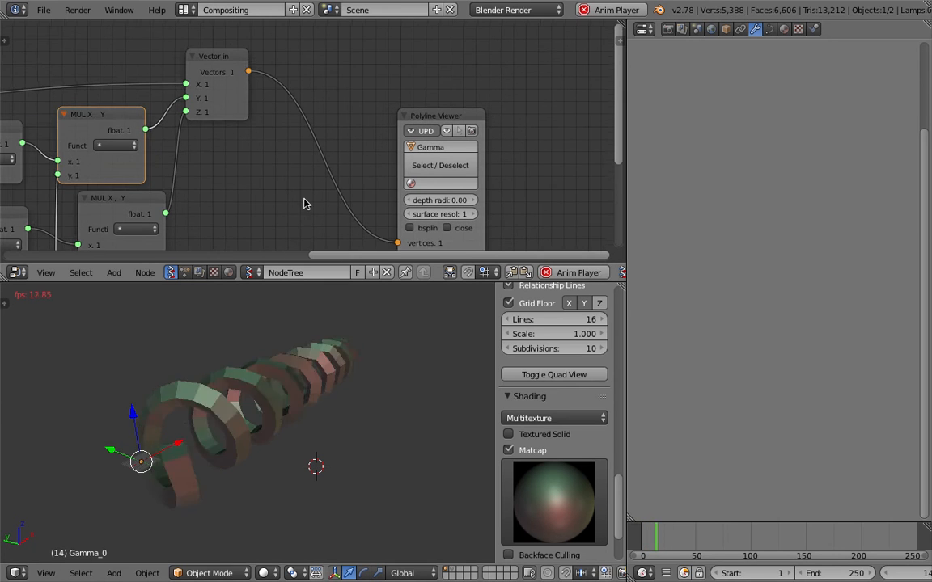
key(ctrl+s)
click(306, 202)
- Insert a Randomize input vertices node between Vector in and Polyline Viewer, with amplitudes X 7.83, Y 3.30, Z 3.30 and seed 111
click(245, 58)
drag(245, 58, 315, 71)
drag(477, 114, 558, 87)
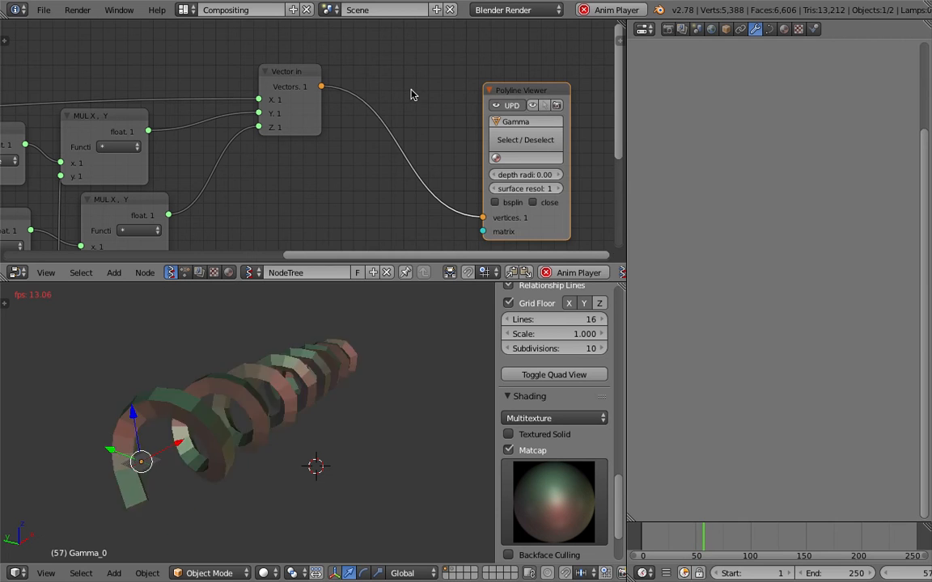
key(space)
key(BackSpace)
text(random)
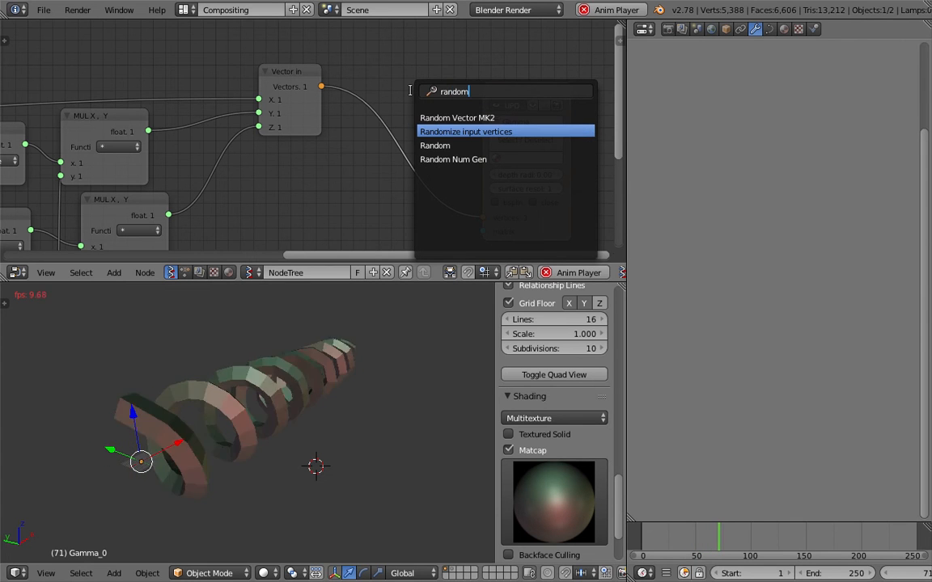
key(Return)
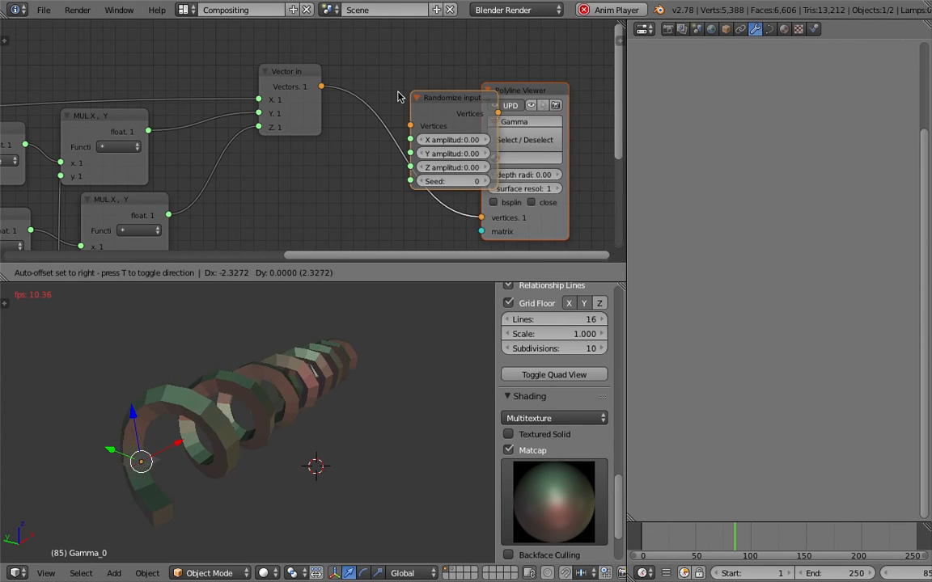
click(357, 95)
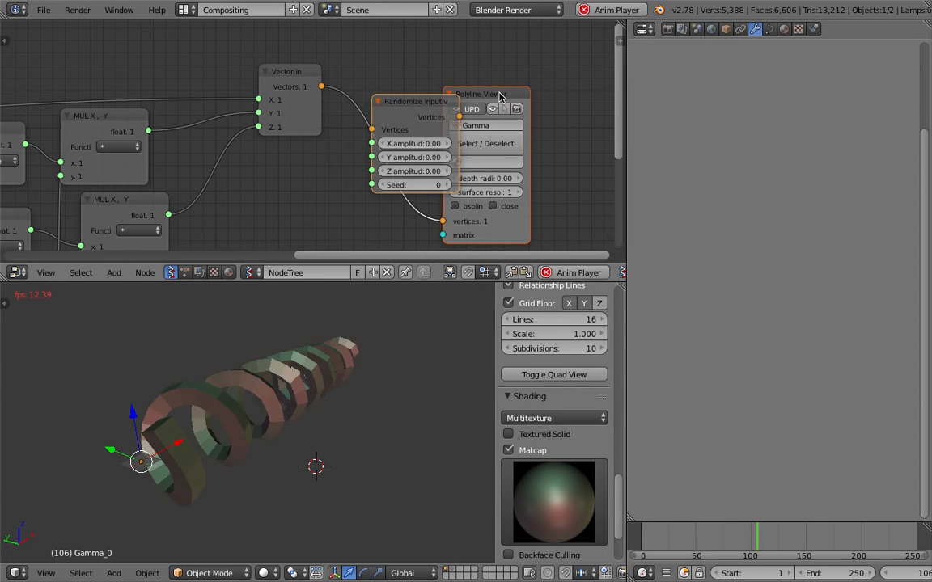
drag(498, 96, 559, 80)
drag(422, 108, 412, 99)
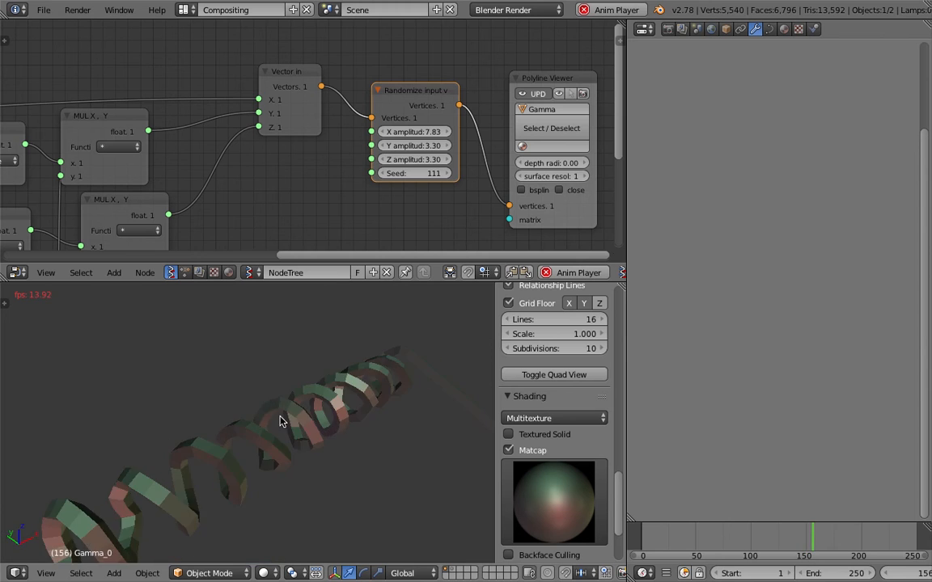
- Set the Line node's Step to 7.85 and its N Verts to 177
middle_drag(208, 172, 343, 143)
scroll(259, 154, down, 3)
middle_drag(180, 159, 430, 138)
middle_drag(205, 181, 251, 198)
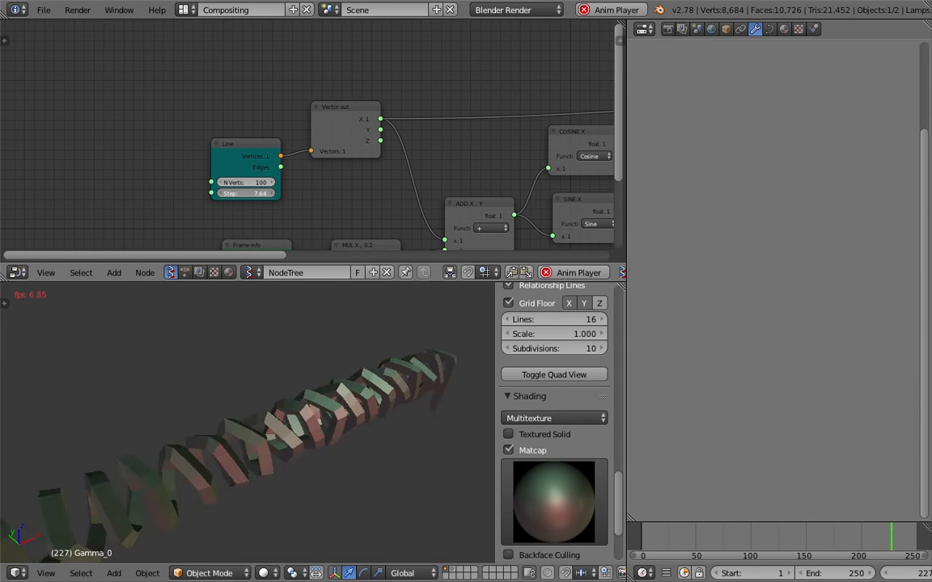
drag(246, 194, 243, 193)
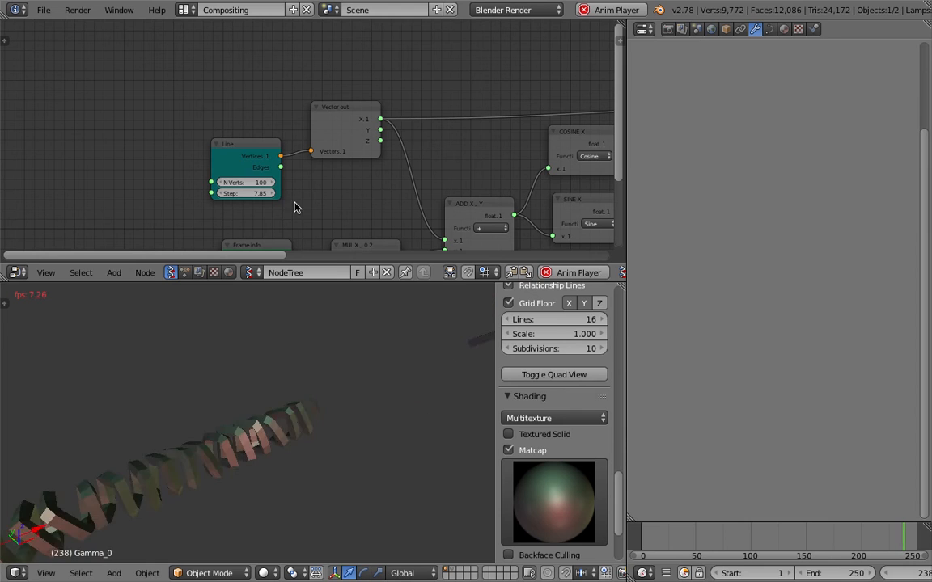
middle_drag(283, 273, 269, 273)
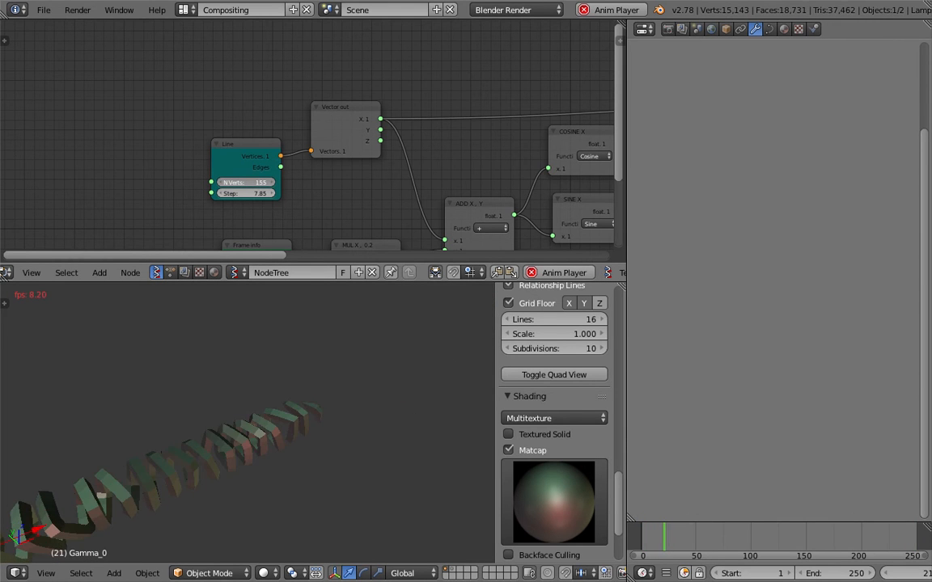
scroll(237, 175, down, 2)
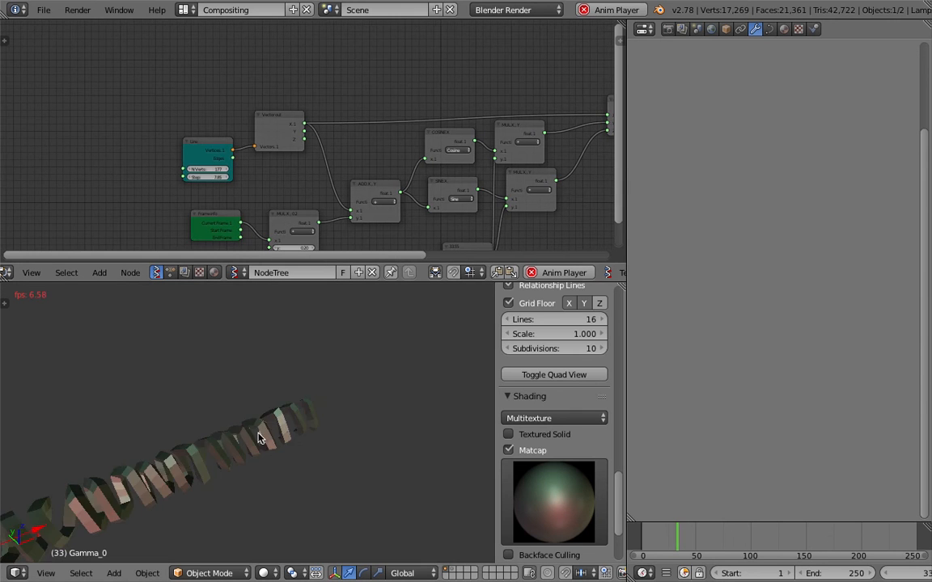
- Set the Float node feeding both sine and cosine multipliers to 10, and fine-tune it to 10.75
middle_drag(319, 175, 253, 95)
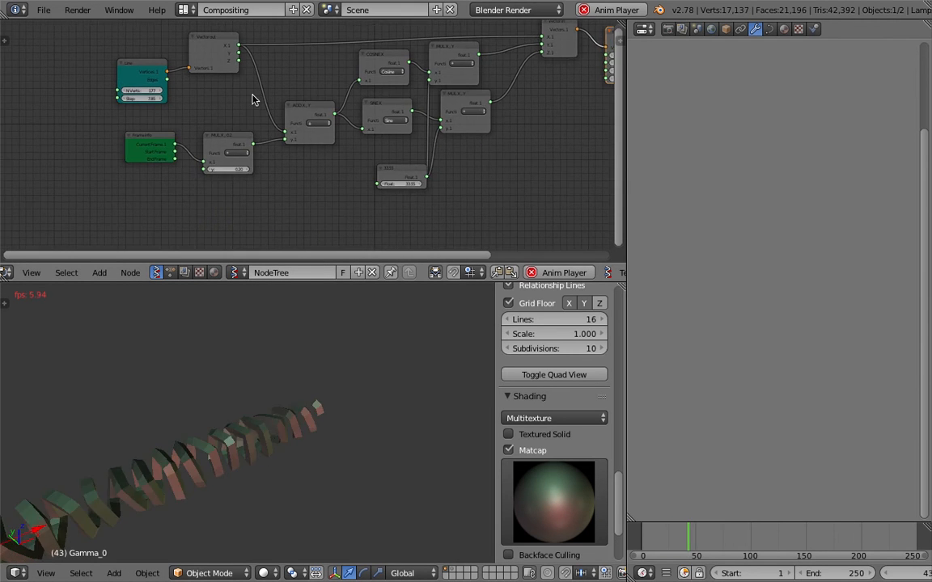
scroll(306, 133, up, 3)
click(408, 196)
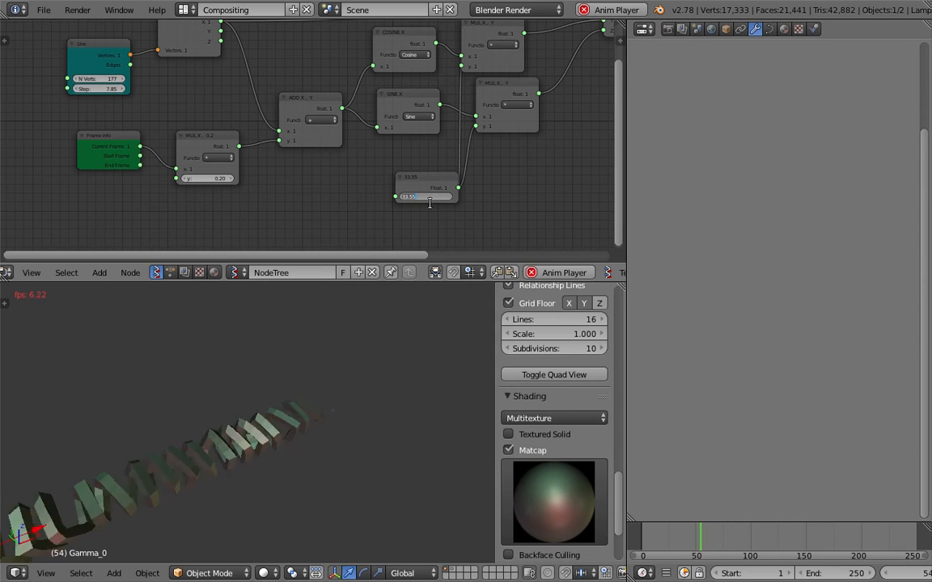
text(10)
key(Return)
shift+middle_drag(247, 453, 351, 414)
drag(427, 198, 450, 197)
- Slow the motion by setting the y value of the multiplier fed by Frame info to 0.02
middle_drag(302, 407, 363, 374)
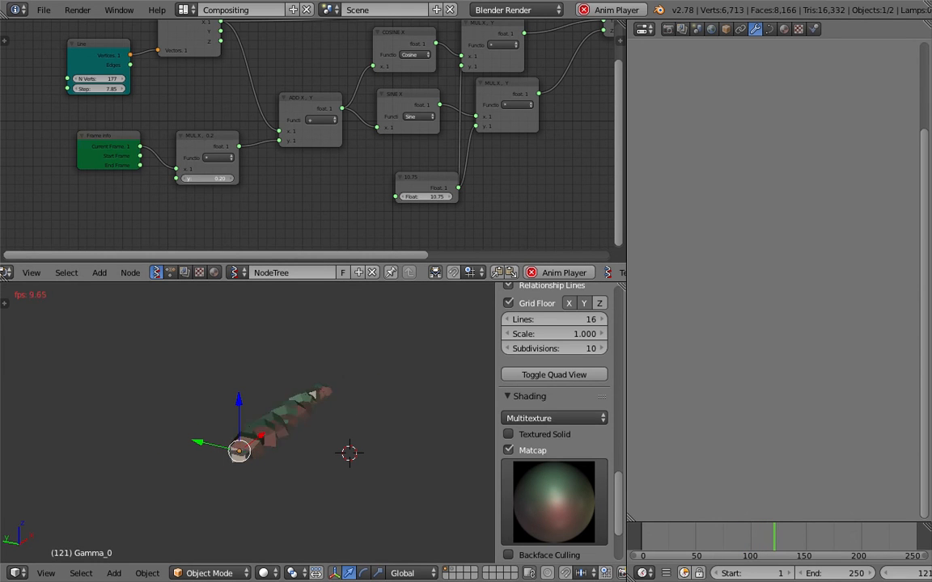
middle_drag(302, 330, 298, 430)
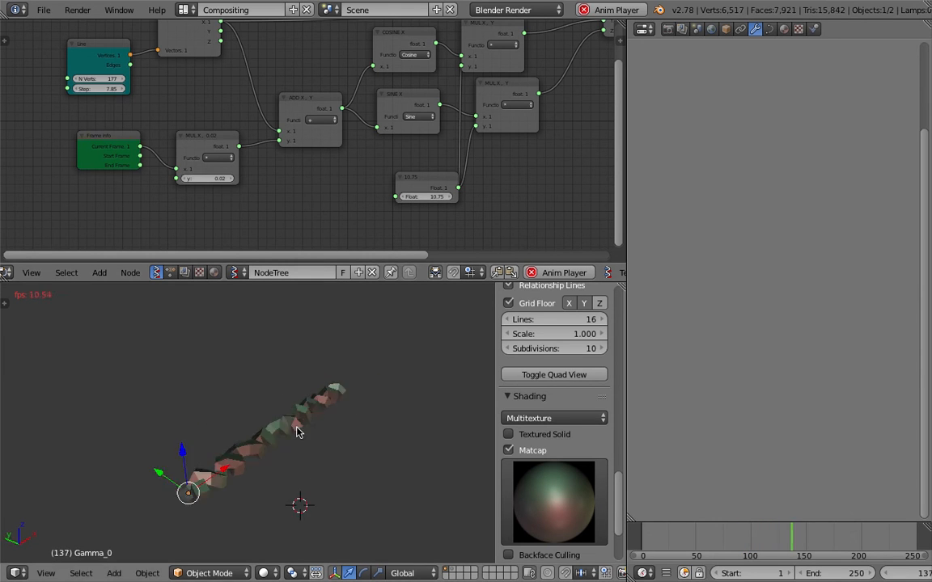
scroll(297, 469, up, 4)
middle_drag(309, 472, 453, 459)
scroll(312, 407, down, 3)
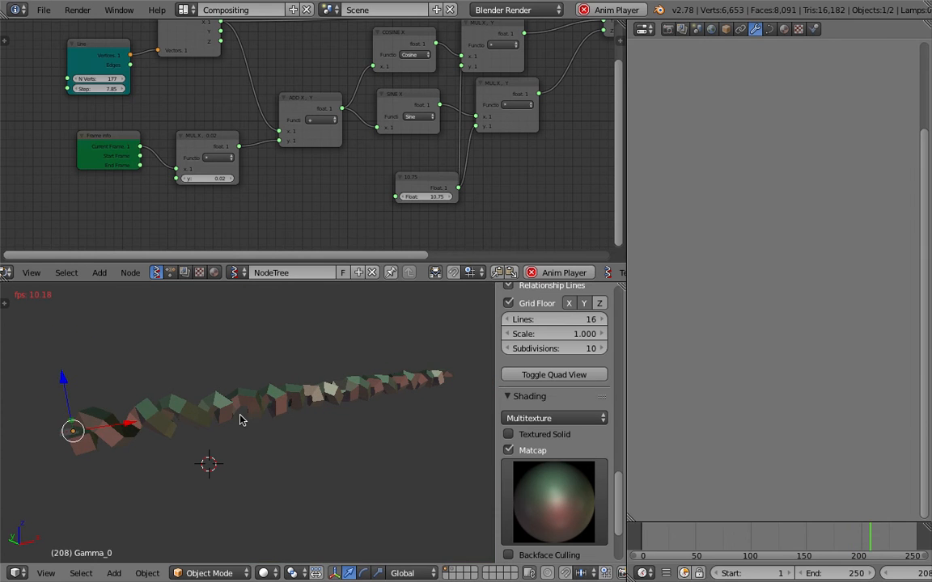
- Select the arrayed cube object and scale it down so the helix tube becomes thinner
right_click(156, 431)
key(s)
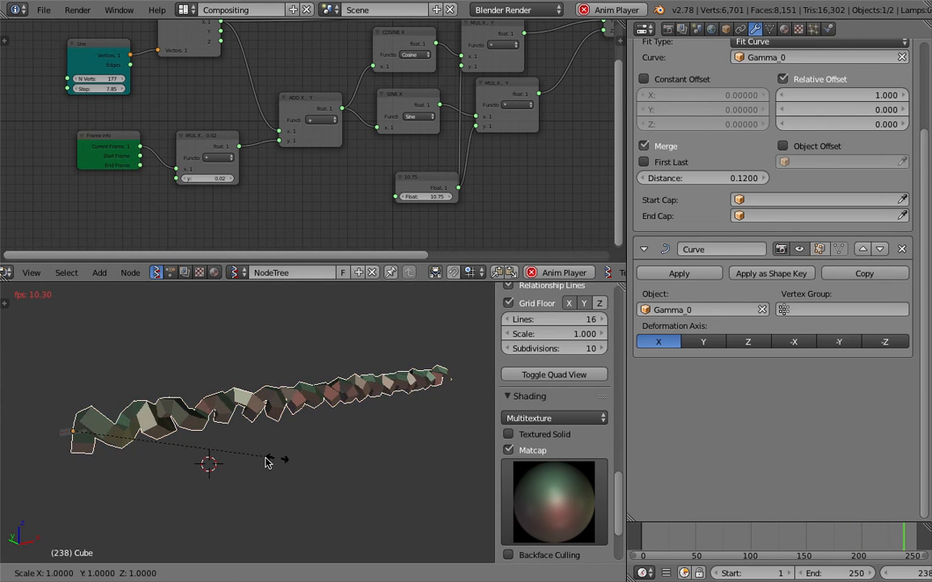
click(142, 435)
key(s)
click(316, 485)
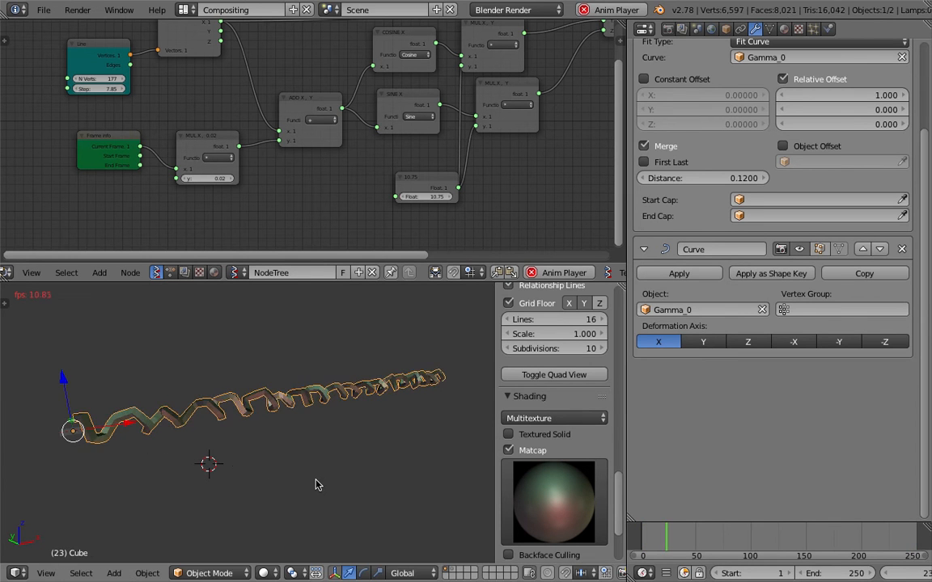
- Save the file over the existing one and stop the animation playback
scroll(322, 418, up, 2)
middle_drag(320, 416, 375, 437)
key(ctrl+s)
click(378, 434)
scroll(877, 574, down, 3)
click(897, 573)
middle_drag(324, 372, 292, 430)
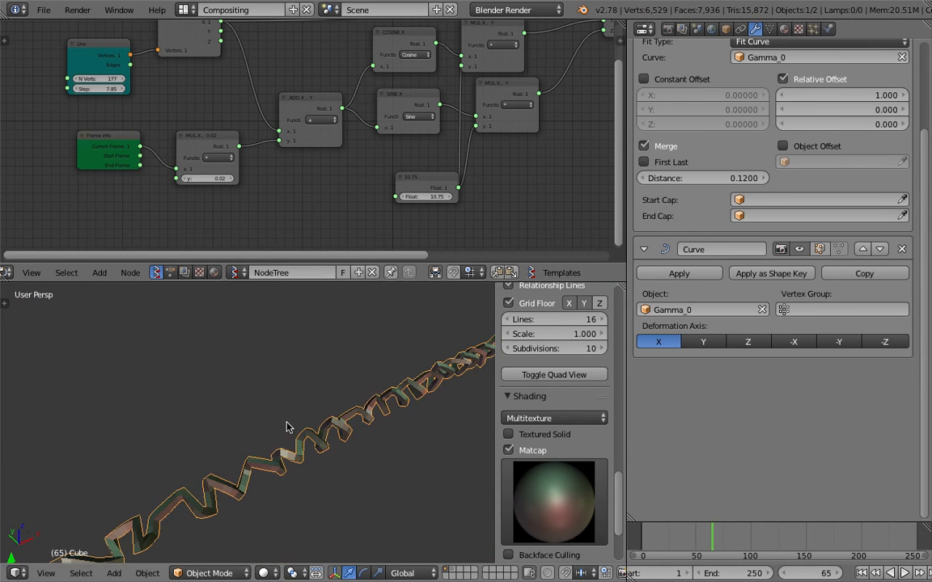
- Make the node editor taller at the expense of the 3D view and show the math nodes larger
scroll(195, 150, down, 3)
middle_drag(195, 150, 203, 172)
middle_drag(291, 396, 277, 352)
middle_drag(341, 162, 328, 173)
scroll(329, 173, up, 3)
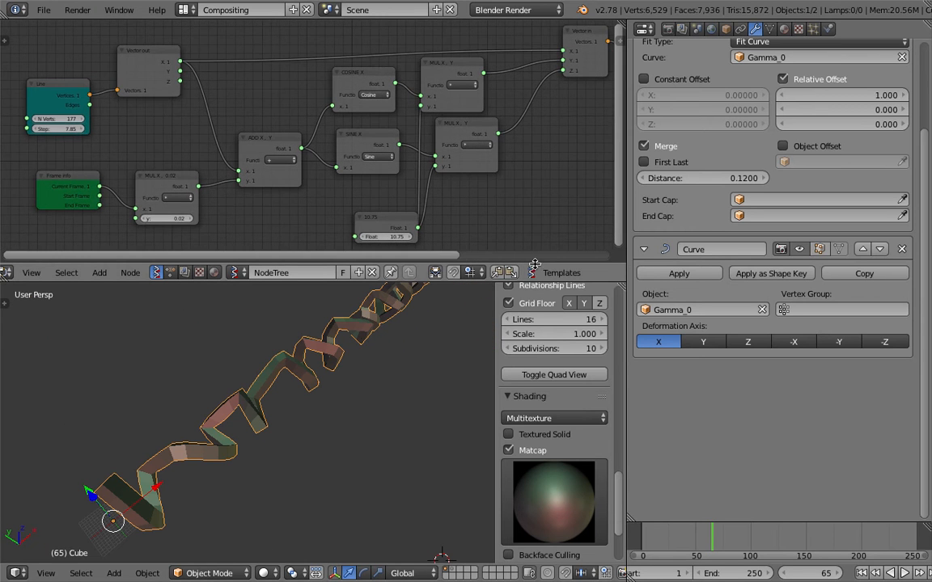
drag(538, 282, 534, 369)
scroll(339, 254, up, 3)
middle_drag(475, 155, 510, 150)
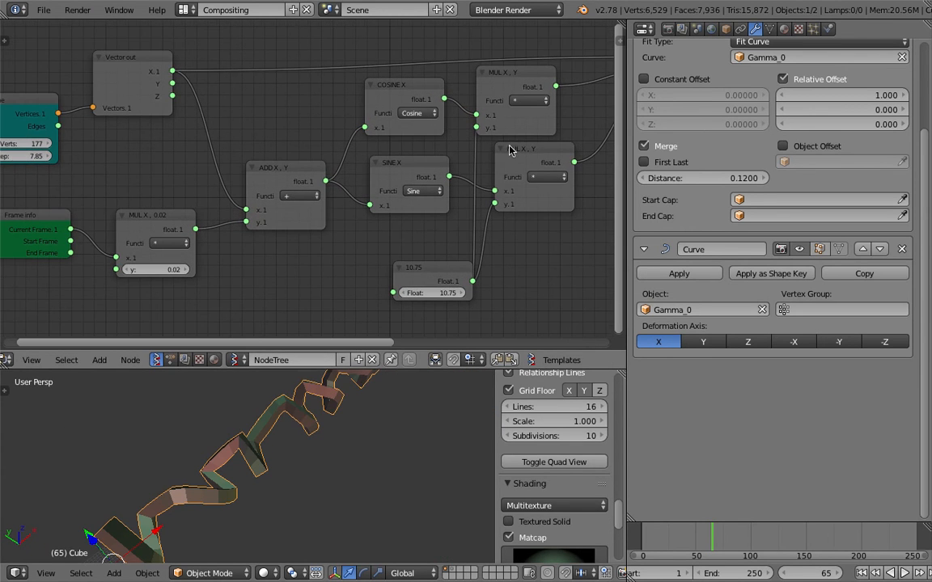
- Rearrange the Sine, Add and Cosine nodes for clarity and widen the node editor over the properties area
drag(394, 172, 385, 181)
drag(275, 172, 264, 128)
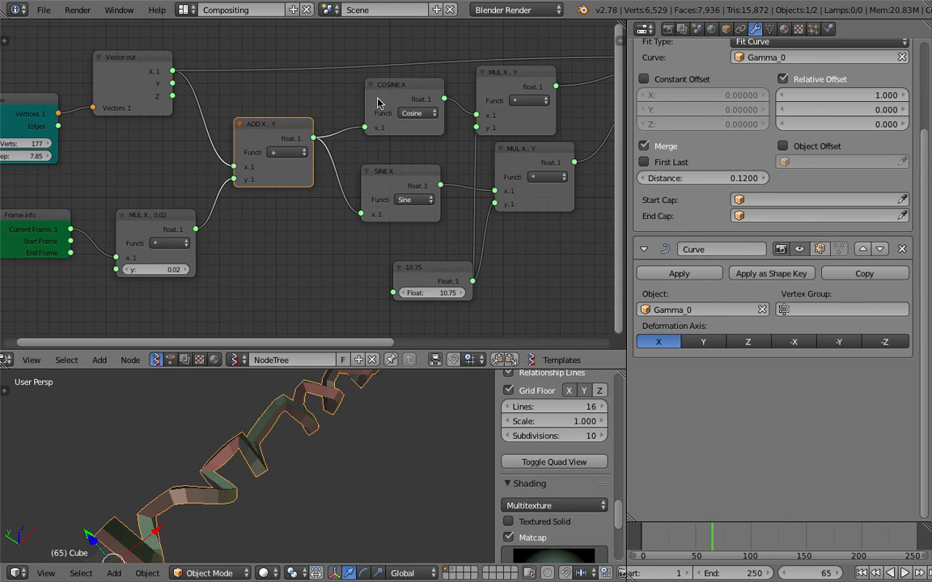
drag(388, 88, 374, 96)
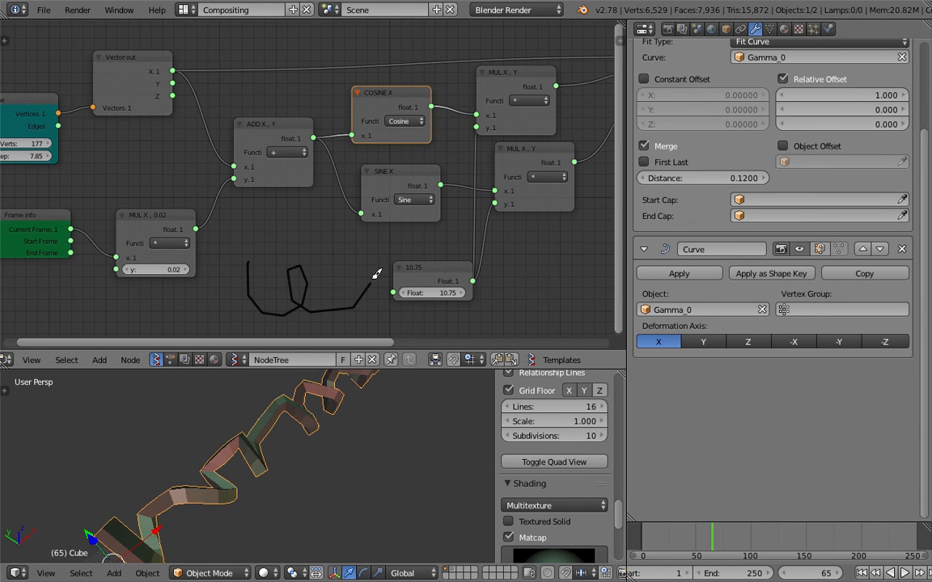
drag(625, 229, 767, 234)
middle_drag(183, 170, 317, 214)
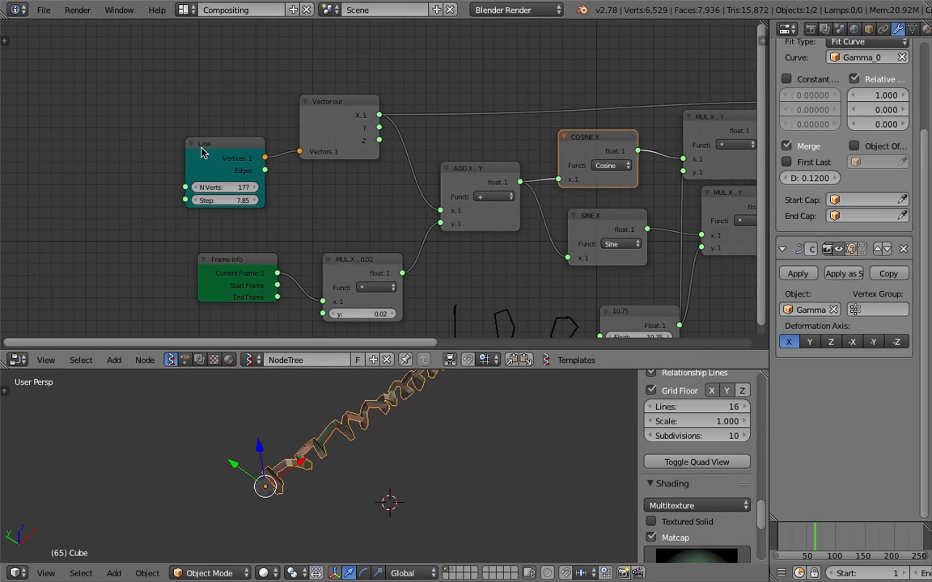
- Move the Line node farther away from Vector out to make room for another generator
drag(208, 144, 144, 134)
middle_drag(213, 121, 253, 183)
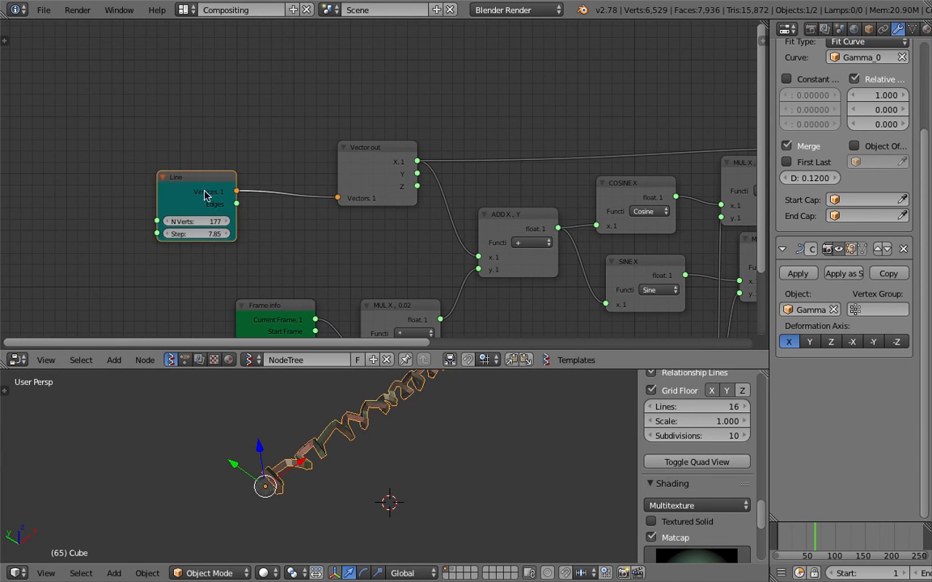
middle_drag(369, 407, 407, 408)
drag(175, 174, 157, 159)
key(shift+a)
click(179, 97)
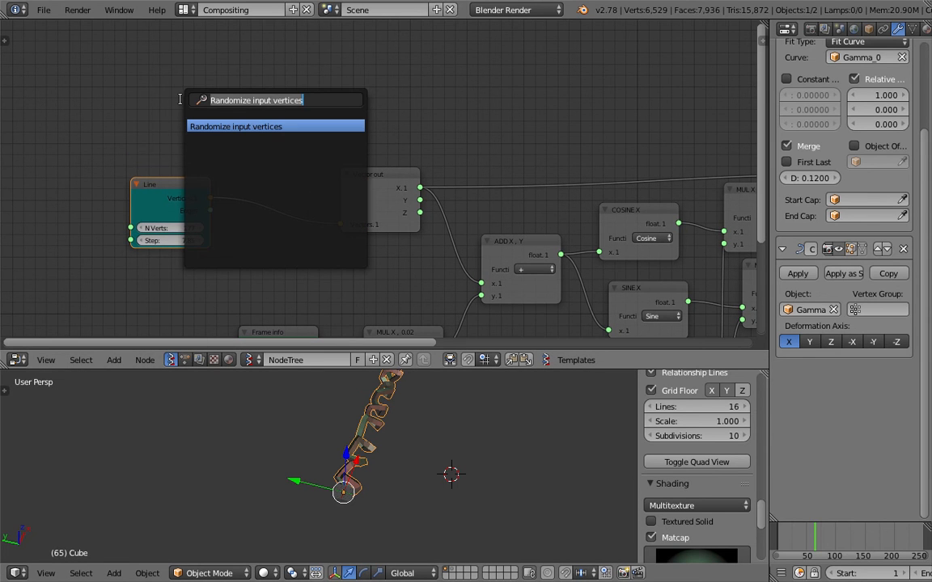
key(Escape)
- Add a Random Vector MK2 generator and connect its Random output to Vector out in place of the Line node
scroll(176, 92, up, 2)
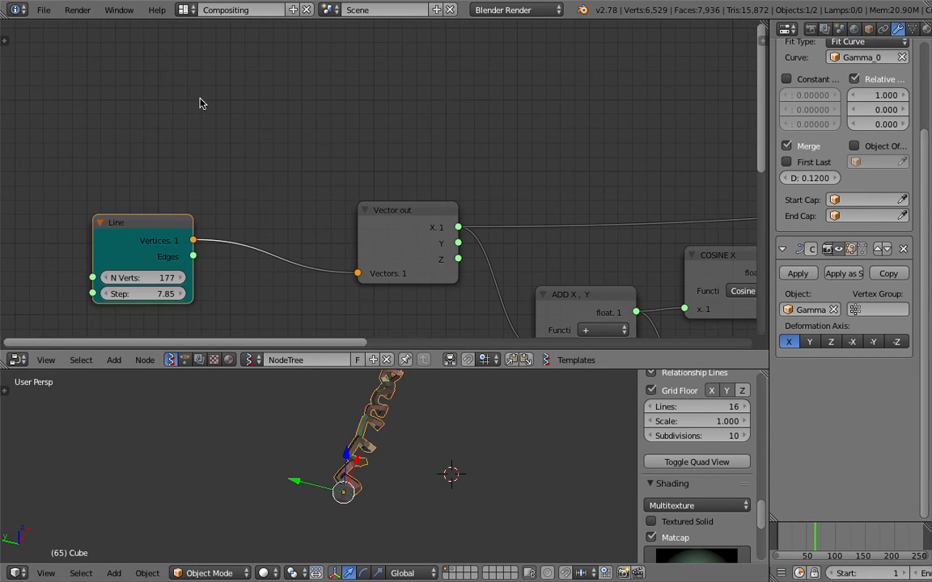
key(shift+a)
mouse_move(186, 172)
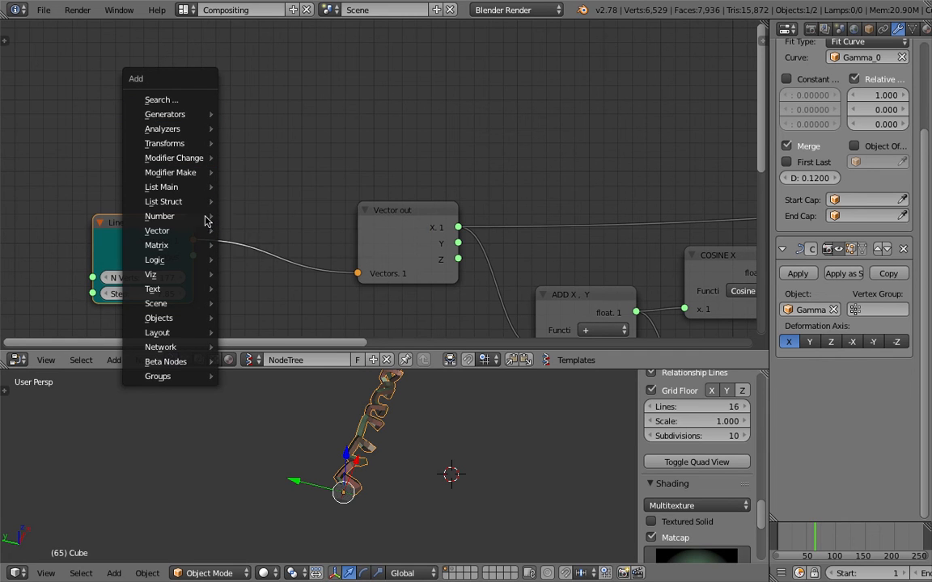
mouse_move(208, 123)
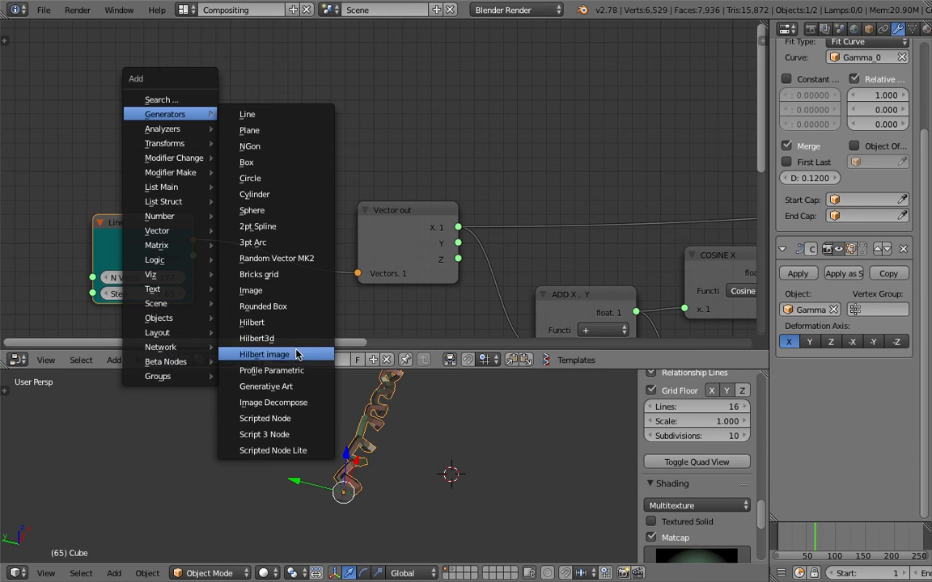
click(307, 259)
click(196, 114)
drag(291, 127, 358, 273)
drag(241, 141, 289, 212)
drag(254, 142, 324, 265)
- Set the Random Vector MK2 node to count 133, seed 36 and scale 29.14, and place it between Line and Vector out
scroll(396, 191, down, 3)
middle_drag(495, 163, 260, 153)
scroll(376, 165, down, 1)
drag(7, 128, 38, 127)
middle_drag(315, 236, 371, 224)
middle_drag(248, 431, 333, 443)
scroll(360, 518, up, 7)
scroll(179, 162, down, 1)
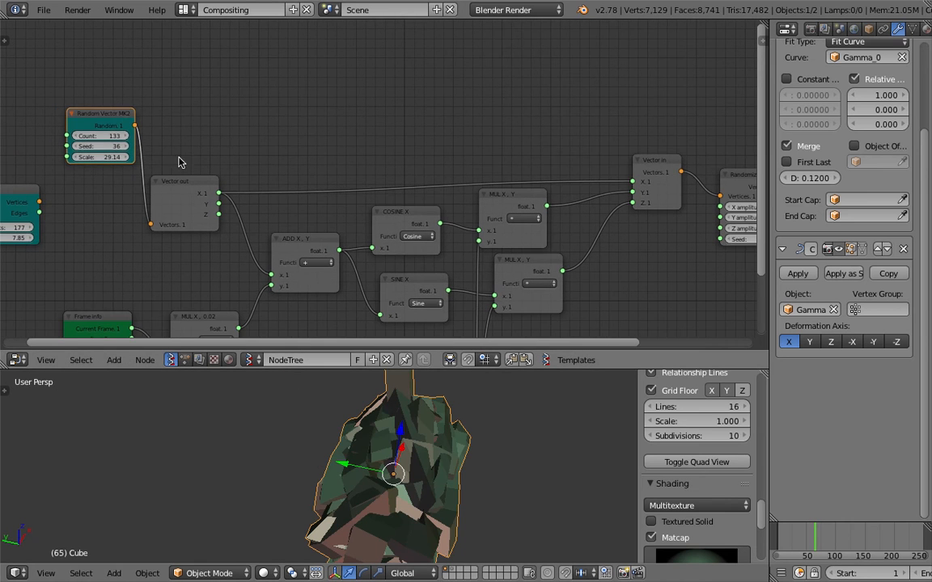
drag(111, 114, 99, 153)
middle_drag(209, 175, 254, 134)
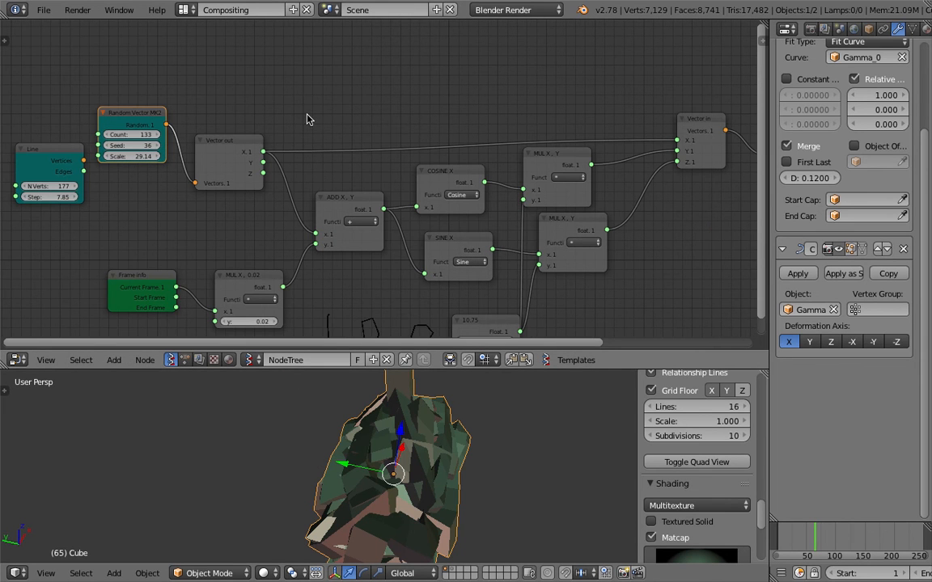
- Remove the Random Vector MK2 node, reconnect Line's Vertices to Vector out, and space the Polyline Viewer farther from the Randomize node
key(x)
drag(85, 158, 195, 184)
middle_drag(478, 126, 426, 131)
middle_drag(542, 435, 435, 443)
middle_drag(616, 94, 167, 123)
scroll(242, 146, up, 2)
drag(430, 159, 548, 141)
scroll(440, 215, up, 2)
drag(284, 154, 282, 176)
- Add a Random Vector MK2 node beside the Polyline Viewer and connect its Random output to the viewer's vertices
key(shift+a)
click(365, 101)
text(random)
key(Return)
click(367, 100)
drag(466, 125, 490, 176)
drag(516, 259, 515, 259)
- Set the Random Vector MK2 node to count 204 and scale 39.16
drag(415, 139, 465, 140)
drag(419, 171, 453, 170)
middle_drag(343, 474, 384, 428)
drag(412, 171, 477, 171)
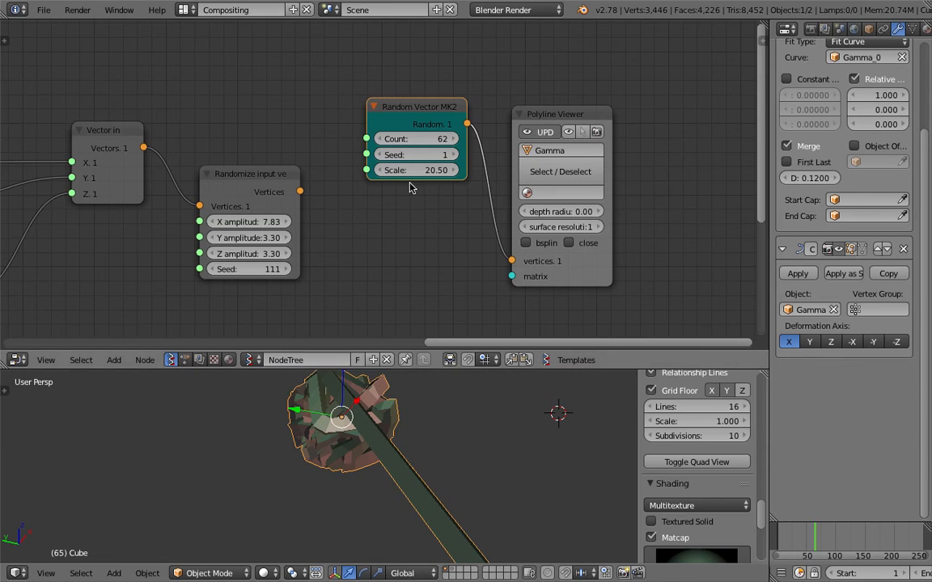
drag(416, 171, 482, 171)
drag(431, 139, 485, 139)
scroll(478, 453, down, 4)
middle_drag(478, 453, 445, 473)
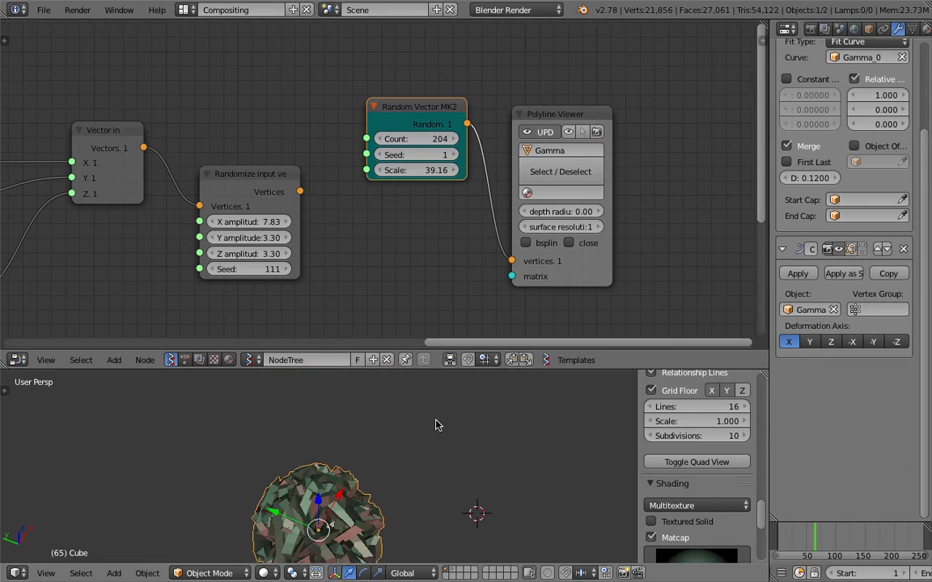
middle_drag(417, 323, 398, 273)
middle_drag(384, 439, 372, 414)
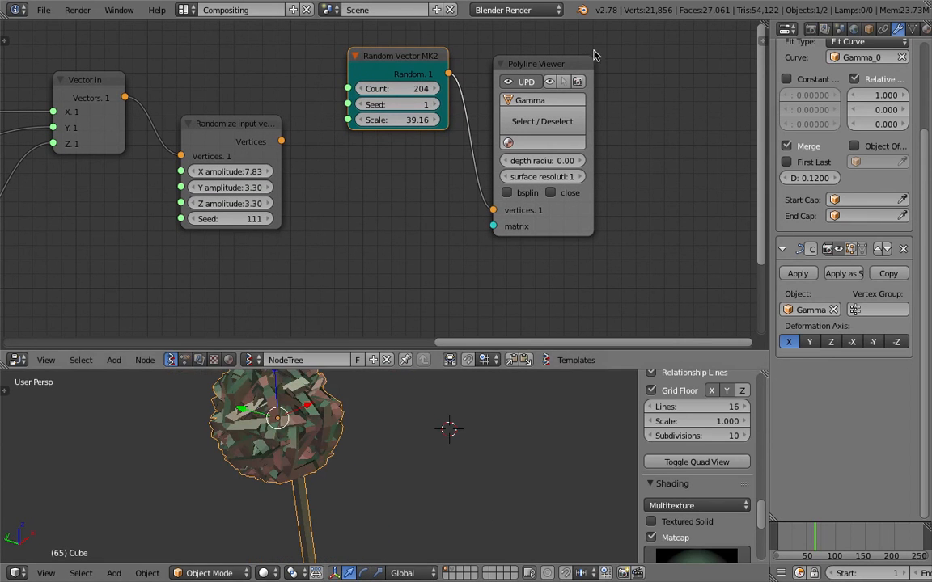
- Replace the Random Vector node with a Scripted Node running petal_sine.py, and connect its Verts output to the Polyline Viewer's vertices
drag(565, 62, 616, 64)
key(x)
key(shift+a)
click(395, 71)
text(scr)
key(Return)
click(357, 77)
click(440, 97)
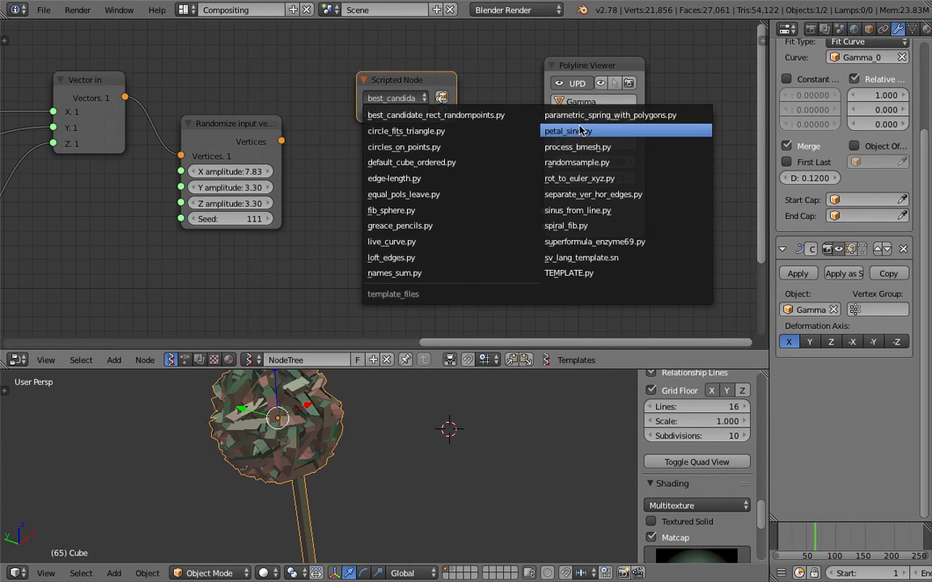
click(576, 130)
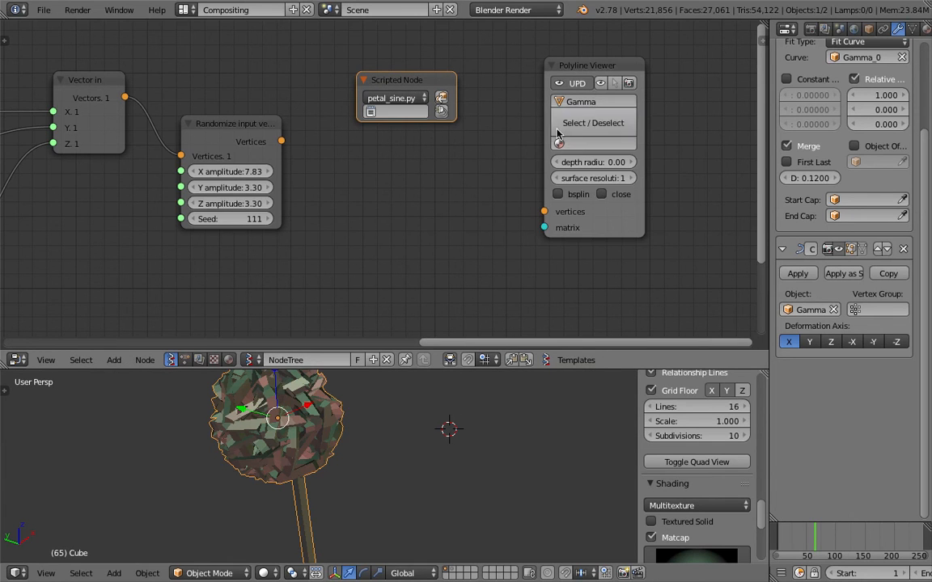
click(441, 98)
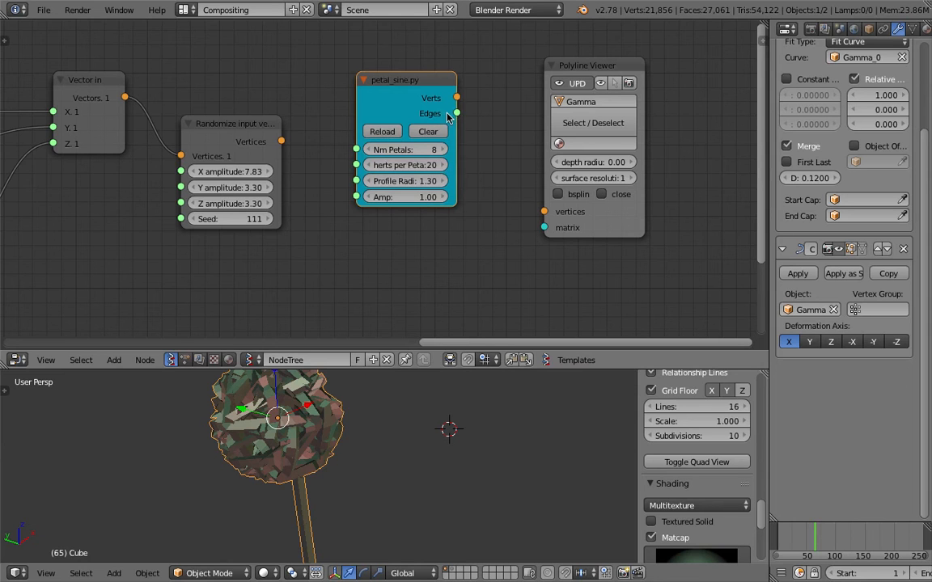
drag(456, 113, 473, 110)
drag(528, 199, 544, 211)
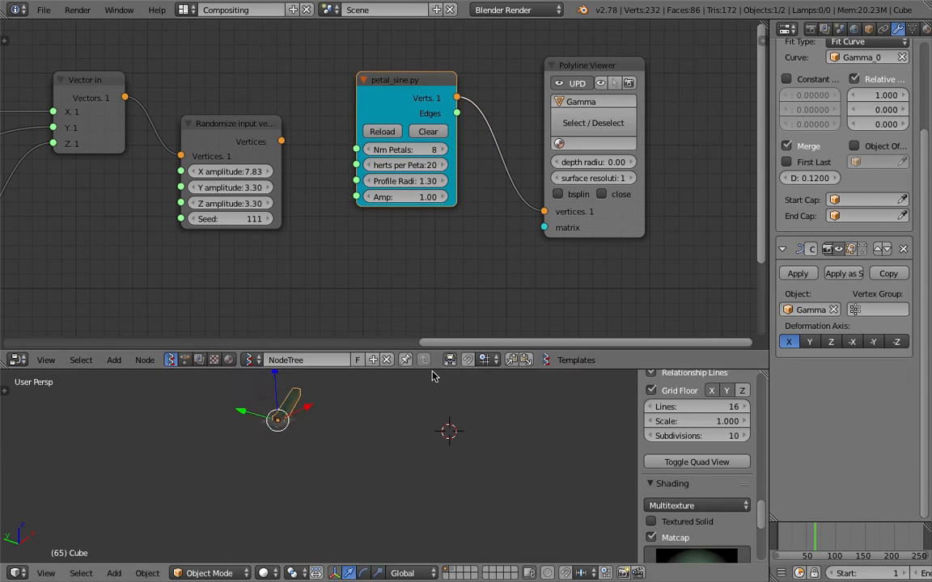
- Set the petal_sine.py node to 57 verts per petal, profile radius 29.35 and amp 5.35
mouse_move(419, 348)
middle_down()
mouse_move(424, 386)
mouse_move(414, 343)
middle_up()
middle_drag(404, 420, 283, 416)
drag(318, 159, 410, 159)
mouse_move(324, 139)
mouse_down()
mouse_move(346, 139)
mouse_move(267, 139)
mouse_move(348, 139)
mouse_move(329, 146)
mouse_move(356, 156)
mouse_move(348, 170)
mouse_move(384, 170)
mouse_up()
shift+middle_drag(360, 450, 406, 396)
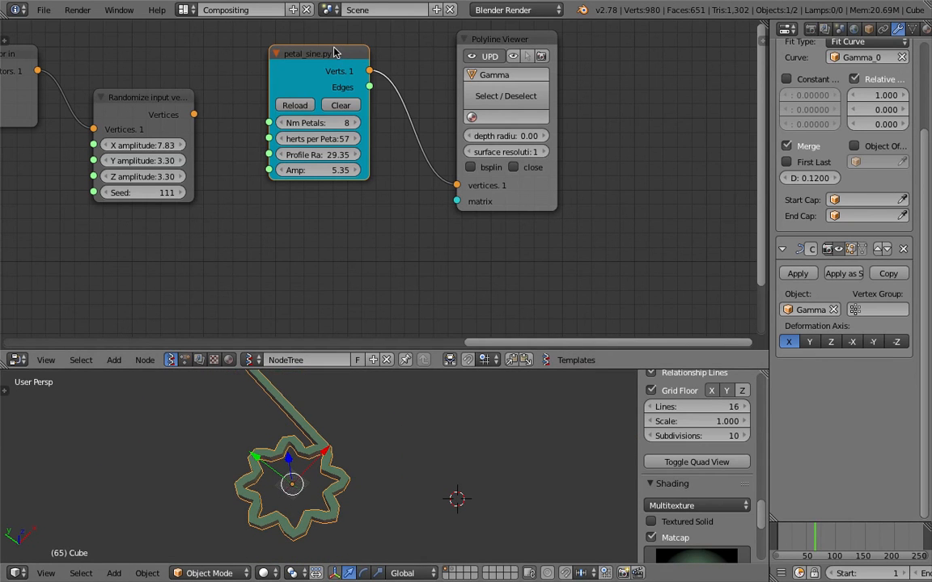
- Replace the petal_sine.py node with a Scripted Node running spiral_fib.py, and connect its Verts output to the Polyline Viewer's vertices
key(x)
key(space)
click(349, 102)
click(306, 119)
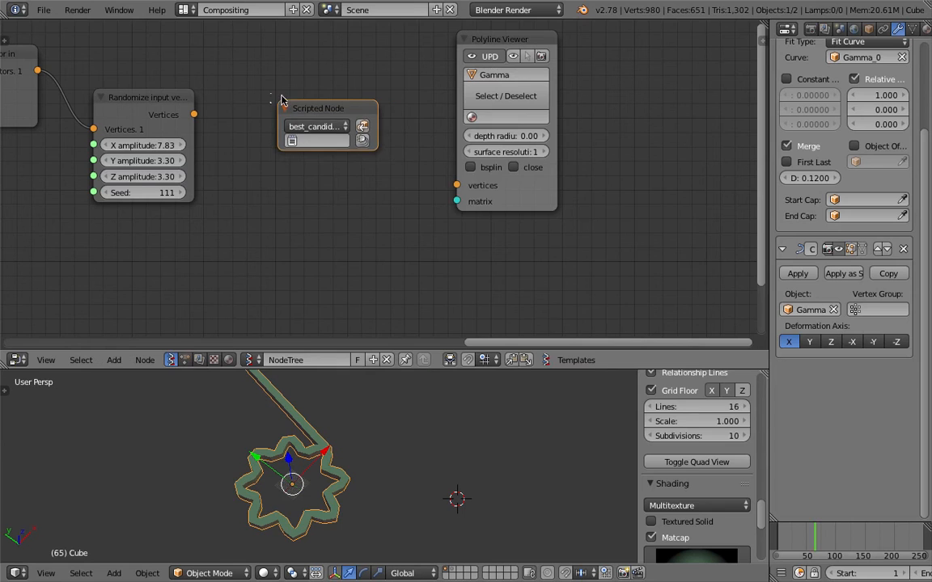
click(315, 126)
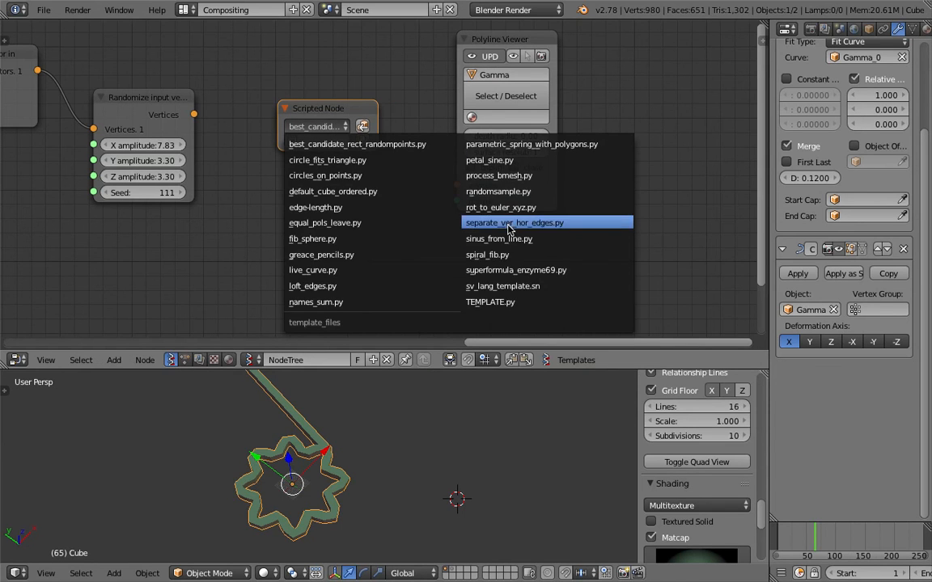
click(490, 255)
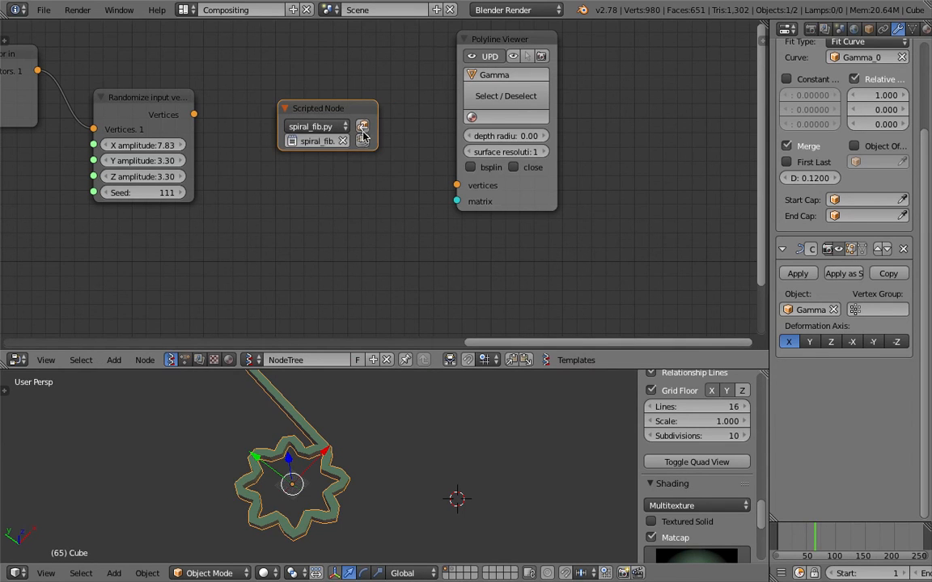
click(363, 141)
drag(378, 126, 457, 185)
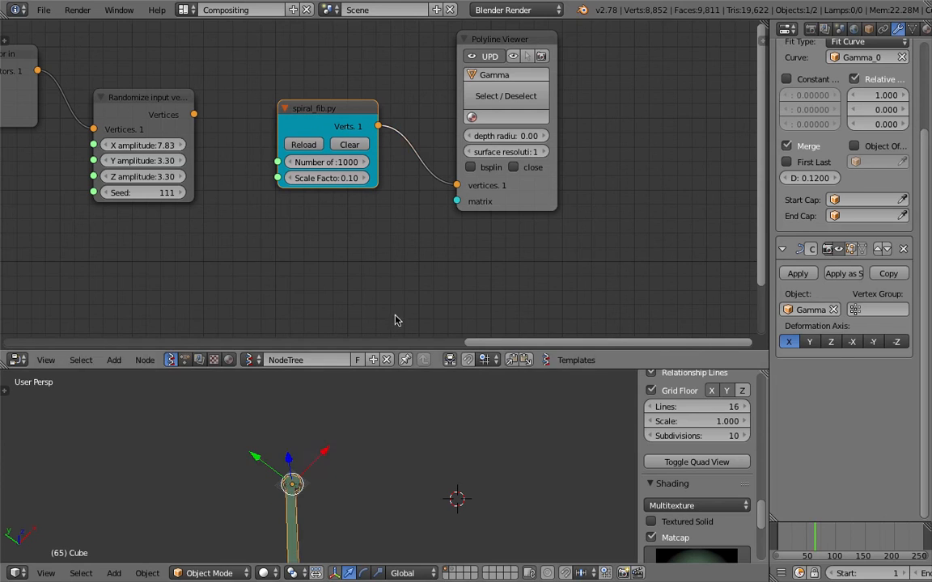
- Set the spiral_fib.py node to 100 points and a scale factor of 11.29
middle_drag(375, 511, 387, 501)
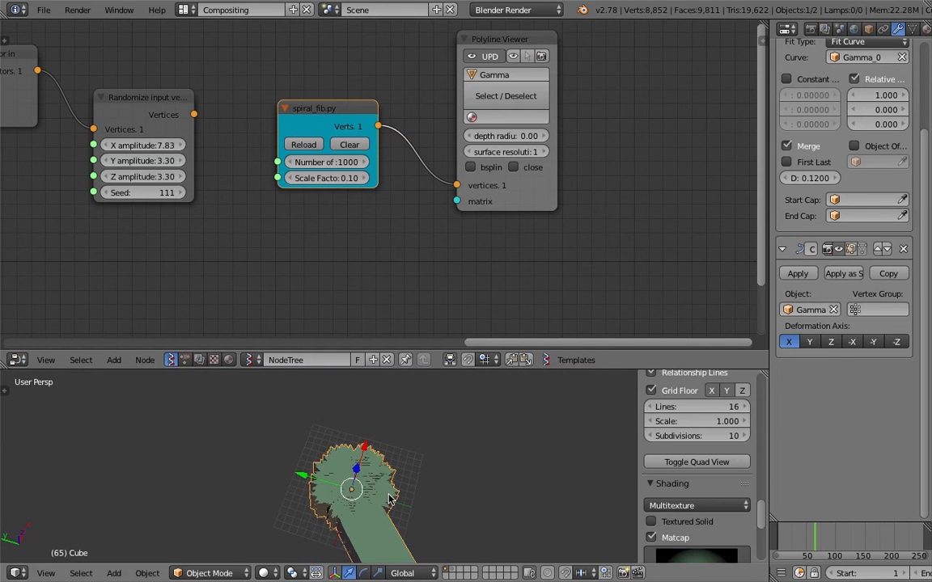
drag(327, 177, 388, 177)
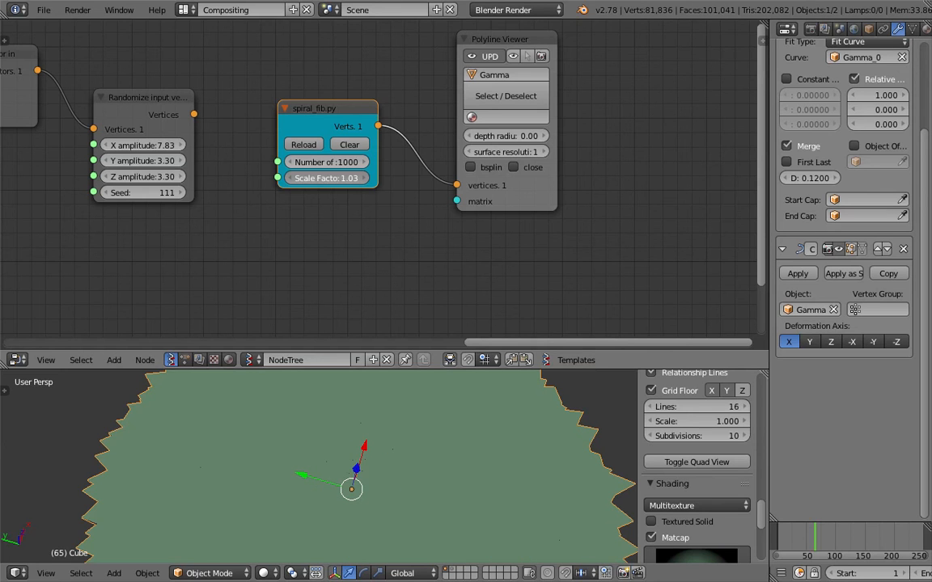
drag(388, 177, 305, 189)
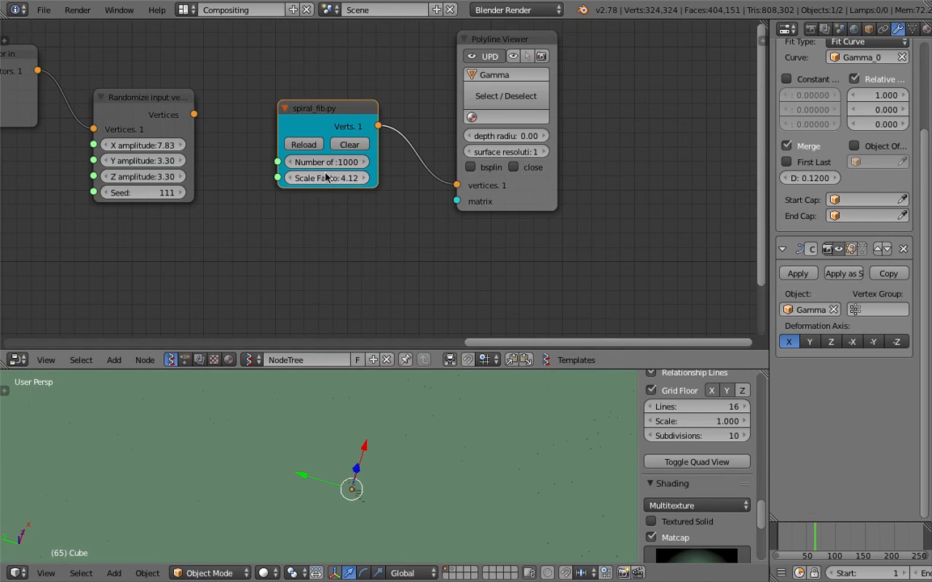
click(326, 162)
text(100)
key(Return)
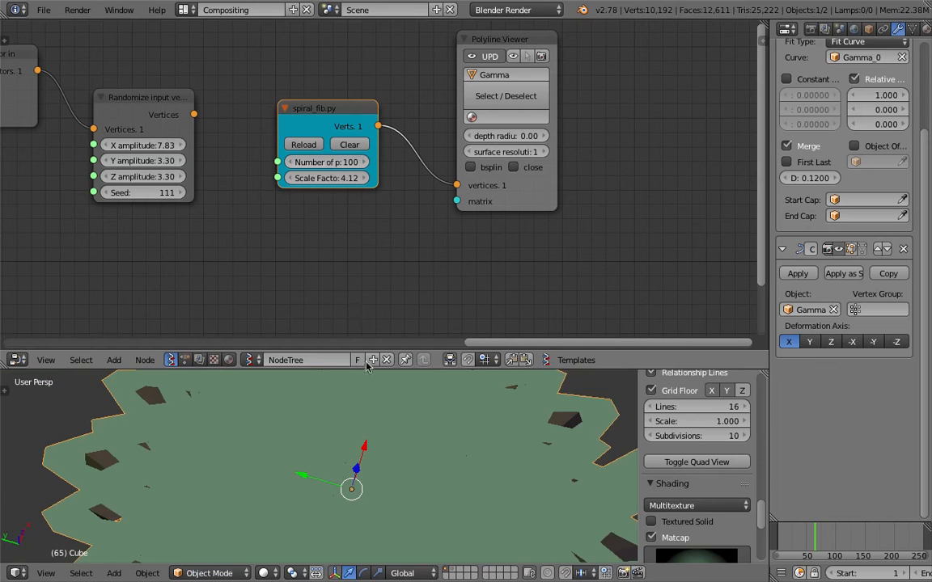
drag(327, 178, 357, 177)
scroll(358, 210, down, 2)
scroll(427, 414, down, 6)
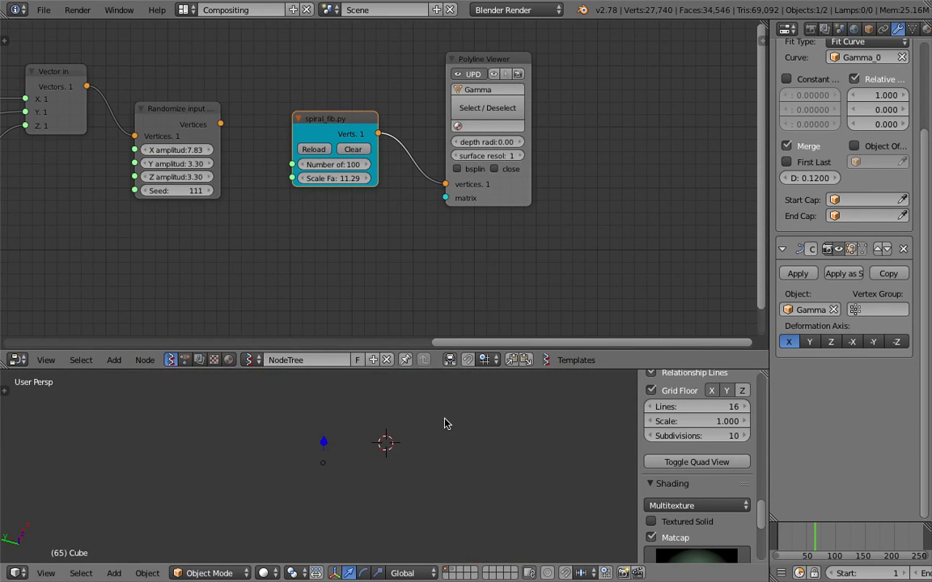
- Scale the cube down in the 3D view to thin the array running along the spiral curve
scroll(444, 424, up, 5)
key(s)
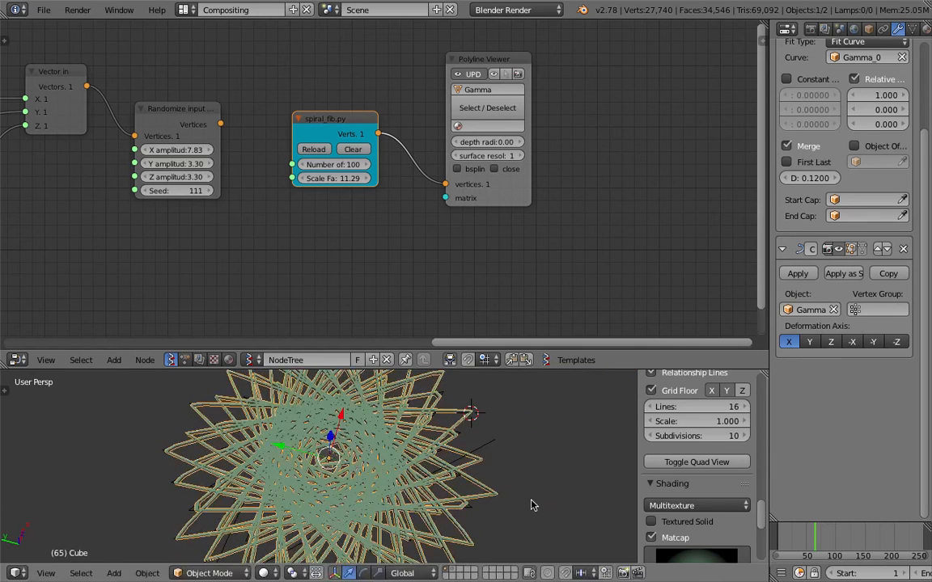
click(415, 472)
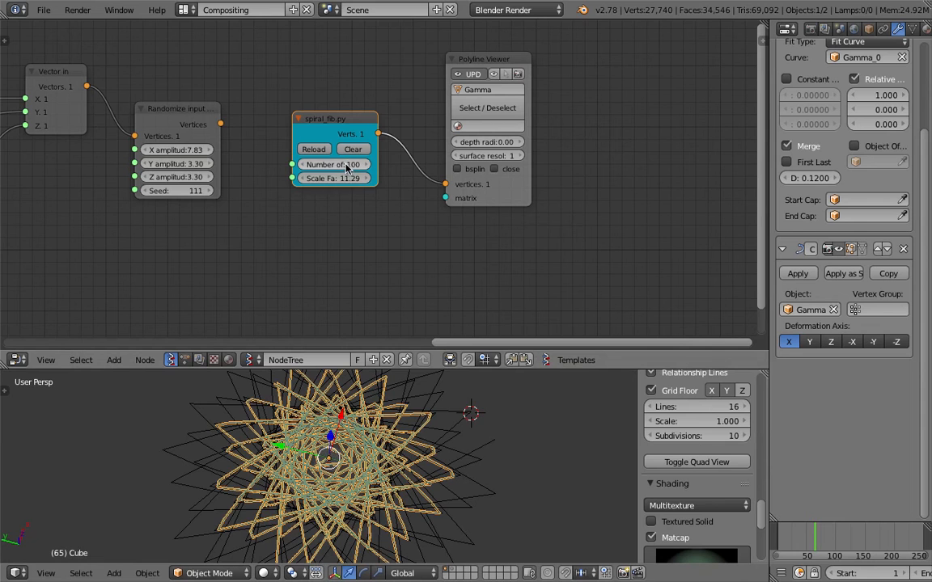
- Set spiral_fib.py to 118 points with scale factor 18.43, and enable bspline on the Polyline Viewer
drag(332, 164, 364, 178)
click(457, 170)
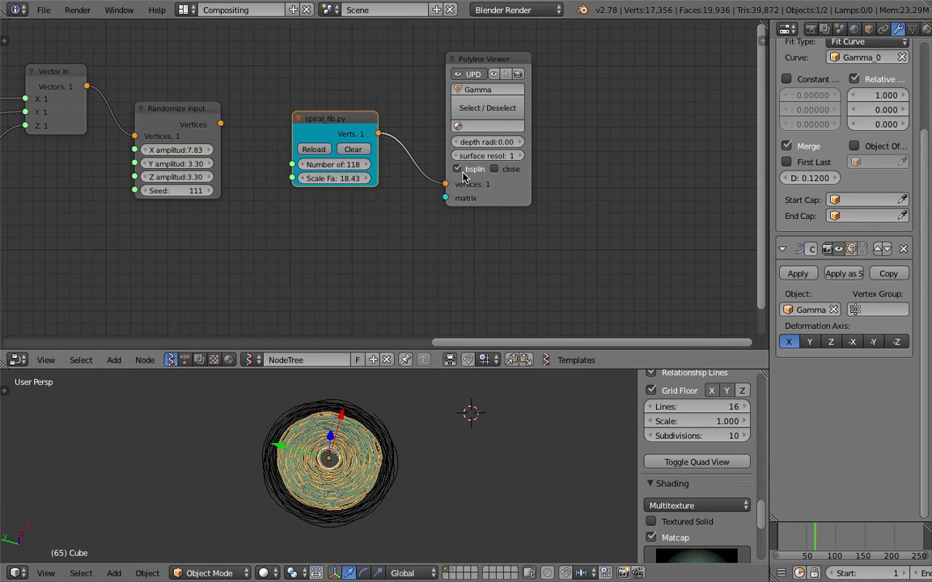
scroll(363, 423, up, 10)
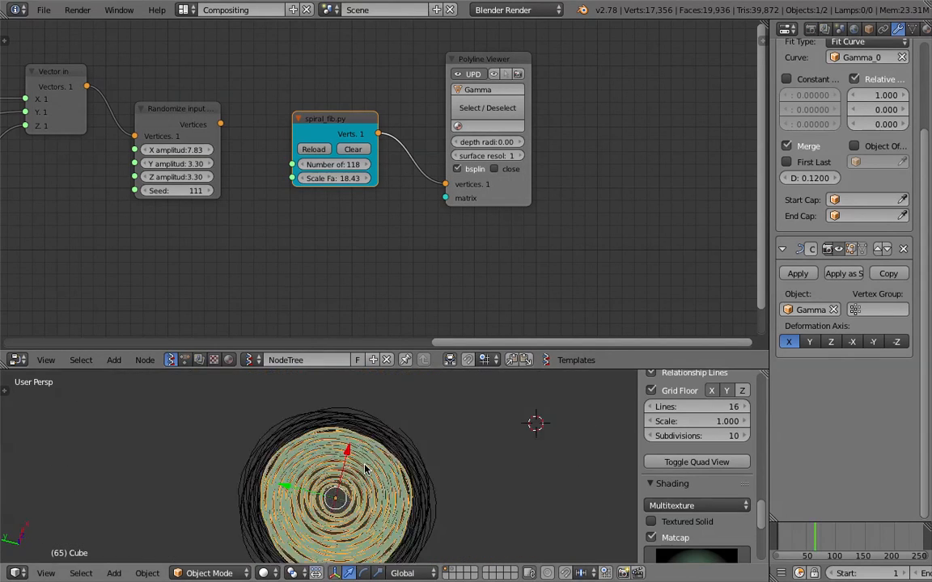
scroll(374, 449, down, 6)
mouse_move(363, 423)
middle_down()
mouse_move(371, 459)
mouse_move(363, 435)
middle_up()
scroll(363, 435, up, 2)
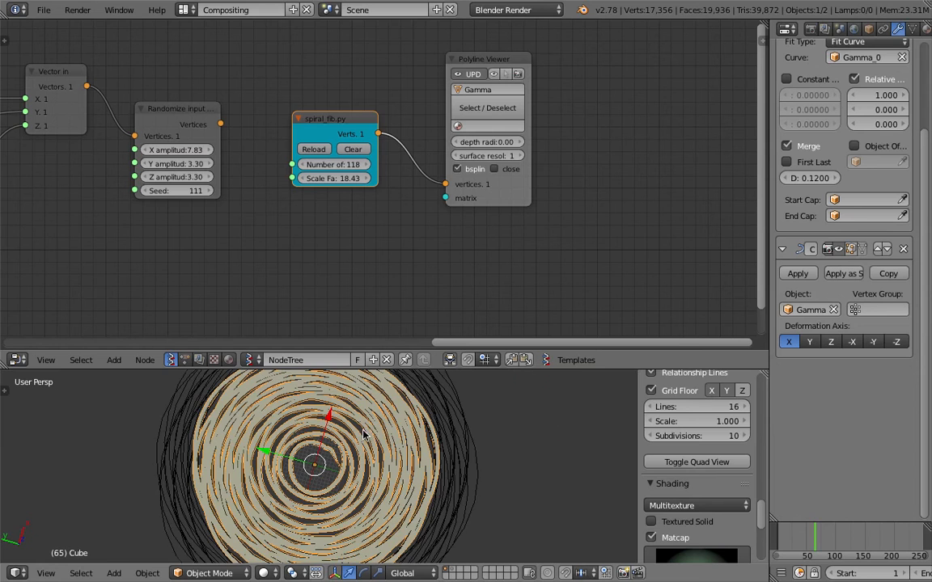
- Enlarge the 3D view and scale the cube array by about 0.31
drag(410, 369, 410, 275)
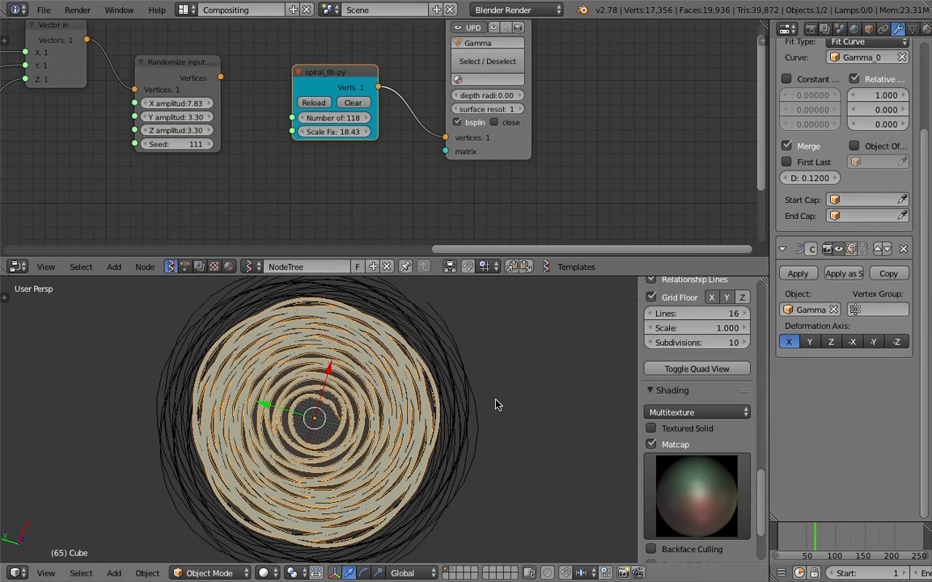
key(s)
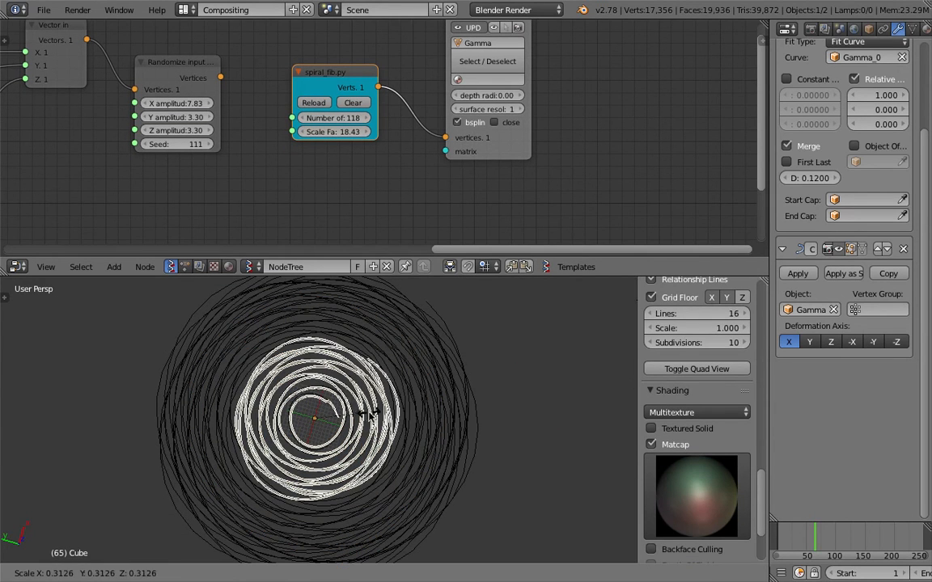
click(368, 414)
- Set spiral_fib.py to 150 points and the array's first relative offset value to 5.3
middle_drag(353, 185, 351, 183)
drag(338, 114, 373, 114)
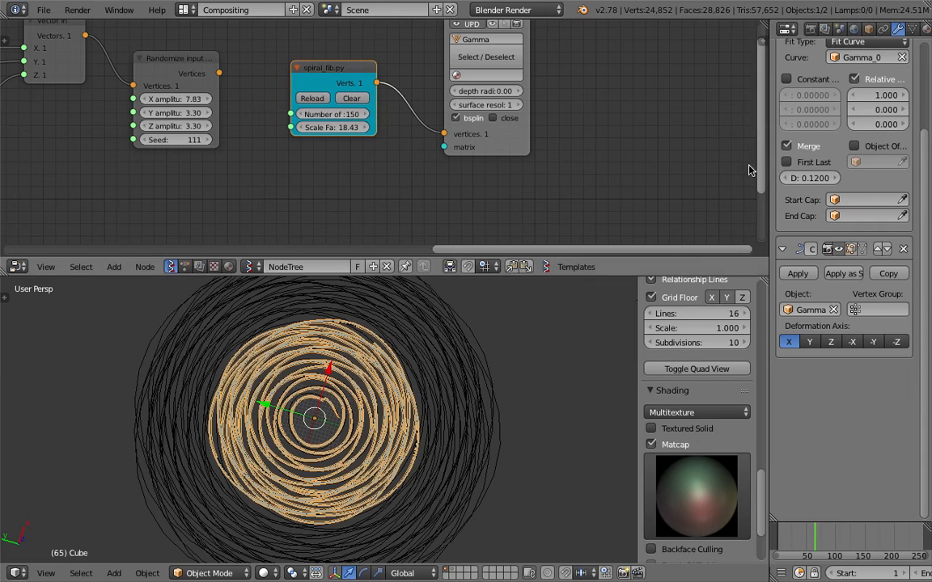
drag(875, 96, 879, 98)
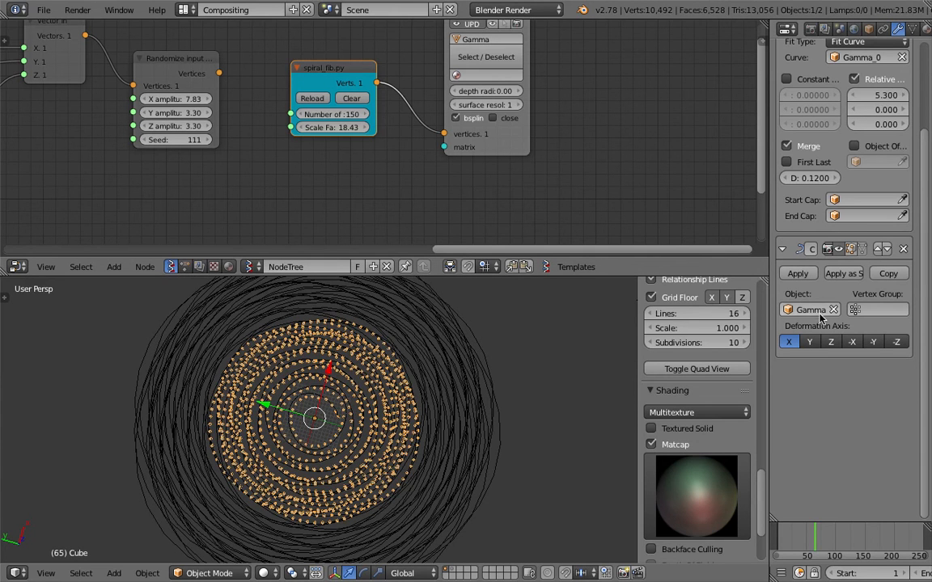
- Try the Curve modifier's Y and -X deformation axes, and restore the X axis
click(811, 342)
click(852, 344)
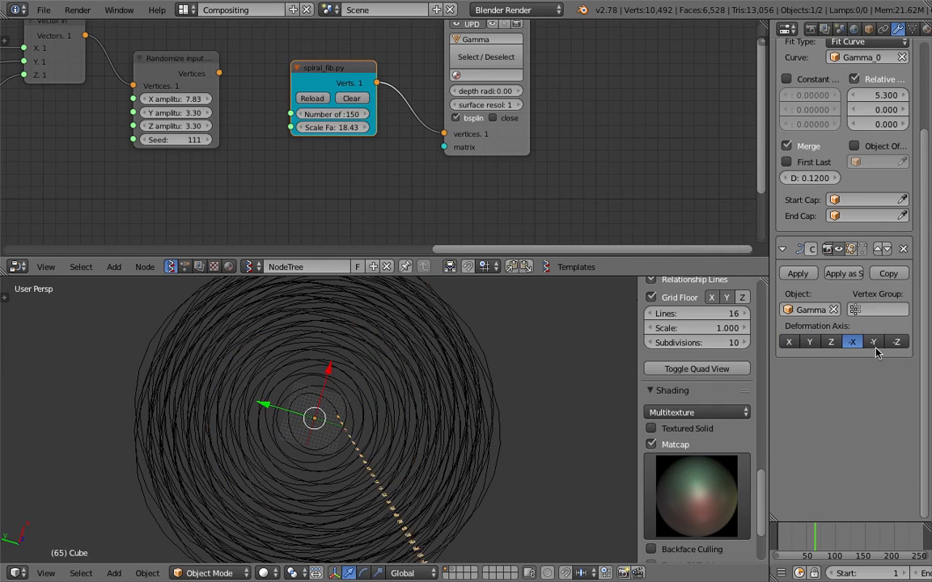
click(788, 343)
- Set the spiral_fib.py scale factor to 4.81
scroll(439, 428, up, 14)
scroll(431, 421, down, 12)
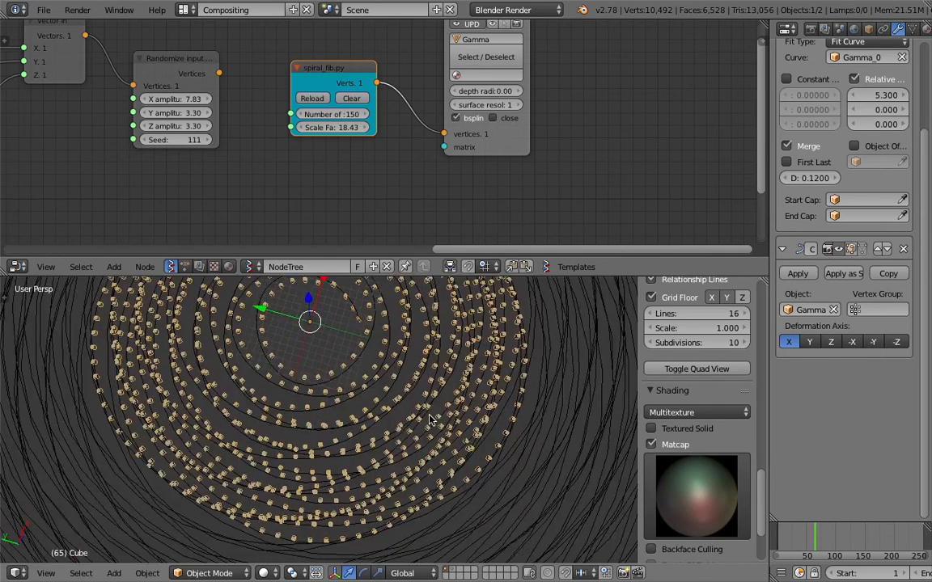
scroll(426, 412, down, 7)
scroll(389, 377, up, 3)
shift+middle_drag(323, 354, 340, 441)
mouse_move(332, 127)
mouse_down()
mouse_move(380, 127)
mouse_move(314, 127)
mouse_up()
shift+middle_drag(377, 452, 362, 396)
scroll(361, 396, up, 4)
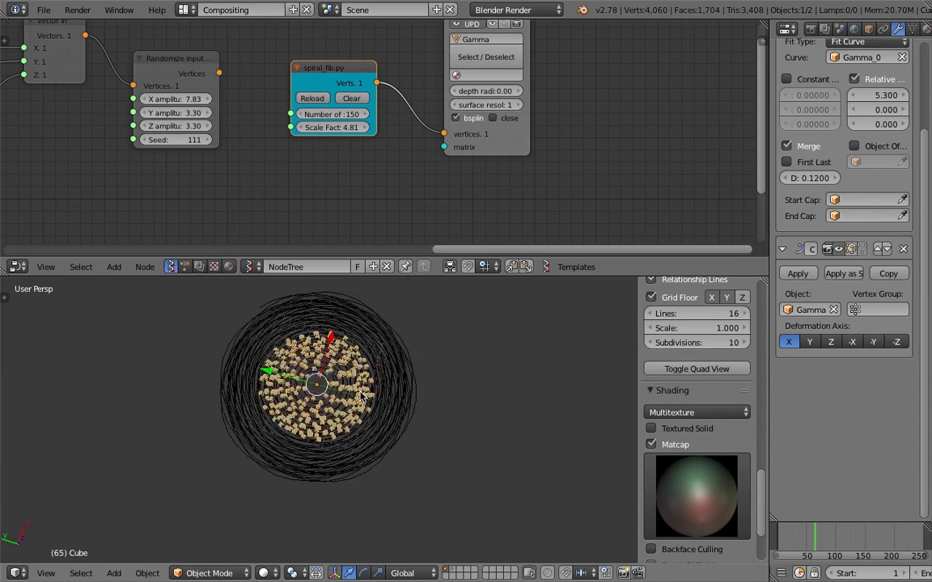
- Scale the cube array by about 0.55 in the 3D view
key(s)
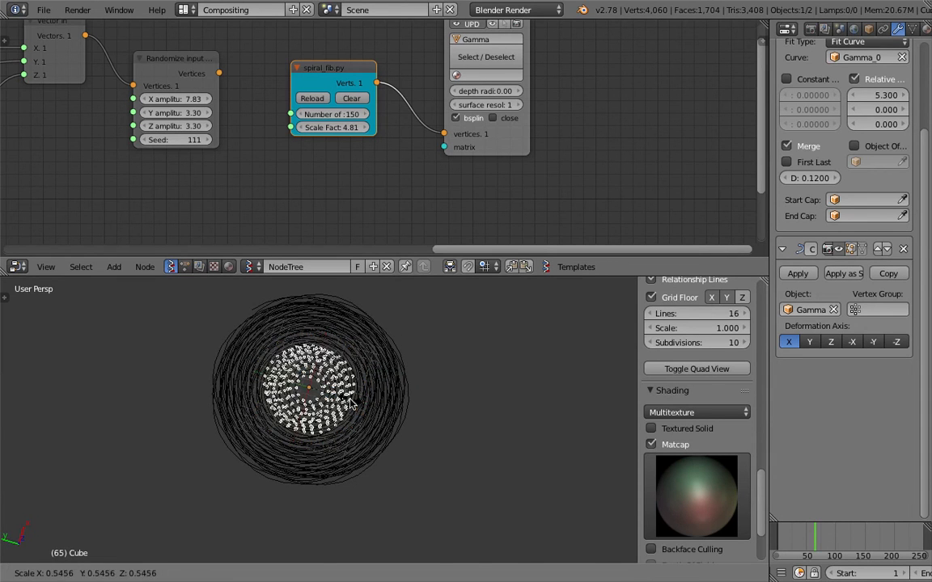
click(354, 403)
scroll(369, 403, up, 9)
scroll(370, 405, down, 9)
- Scale the cube array up by about 3.9 so the individual cubes on the spiral get larger
shift+middle_drag(371, 405, 372, 476)
key(s)
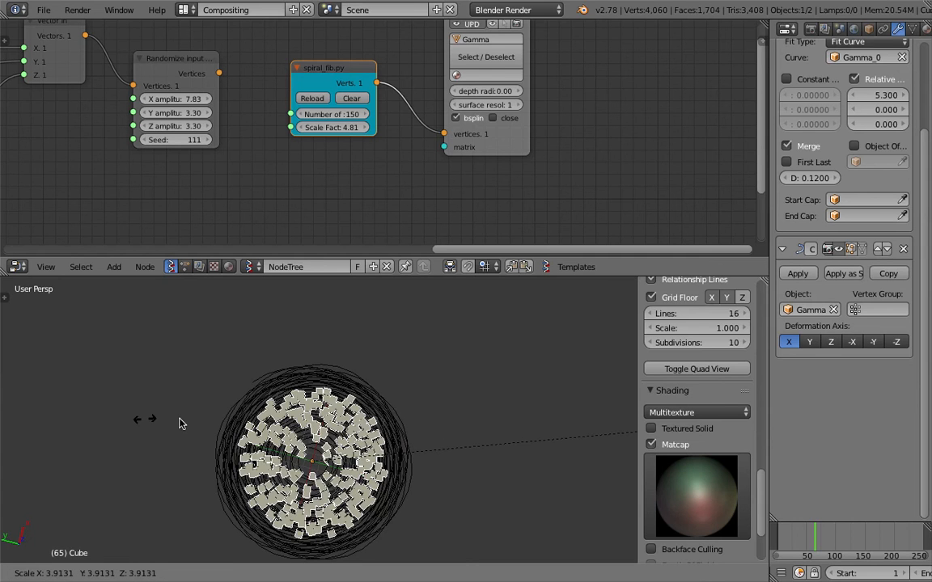
click(139, 474)
- Examine the cubes distributed along the spiral curve from near and far
scroll(138, 474, up, 9)
scroll(190, 470, down, 9)
scroll(227, 492, down, 6)
scroll(229, 492, up, 15)
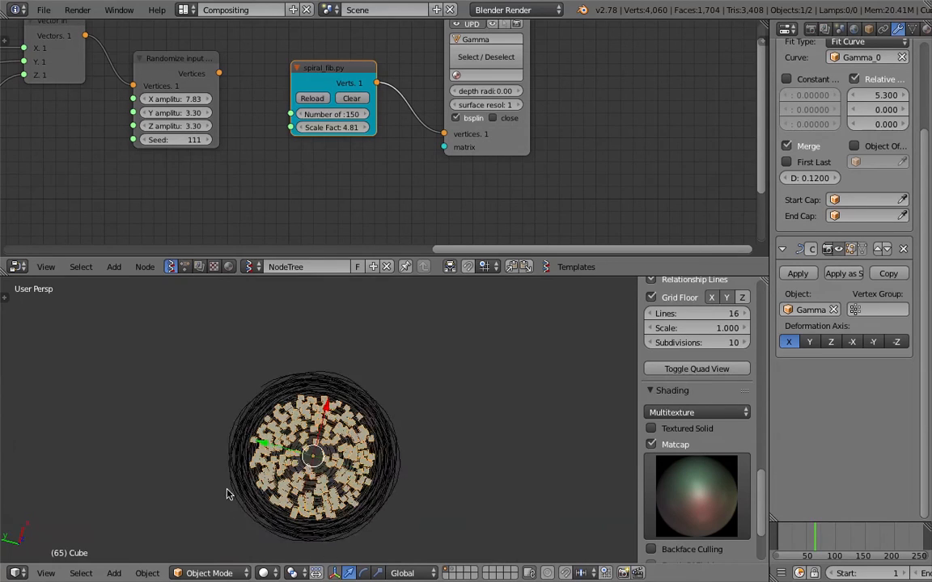
scroll(254, 488, down, 9)
shift+scroll(252, 489, down, 10)
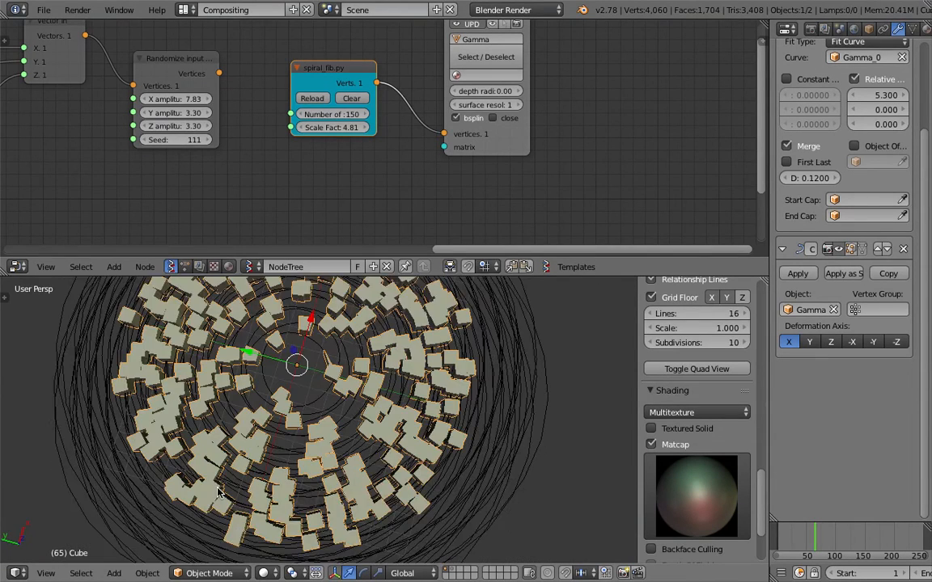
scroll(275, 414, down, 7)
shift+scroll(289, 410, up, 6)
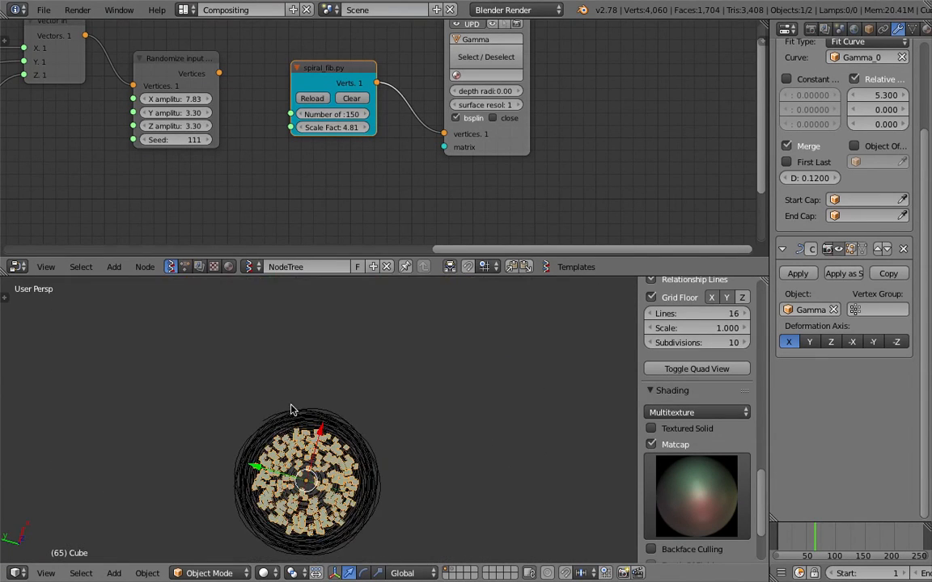
scroll(291, 408, up, 7)
shift+scroll(294, 405, down, 10)
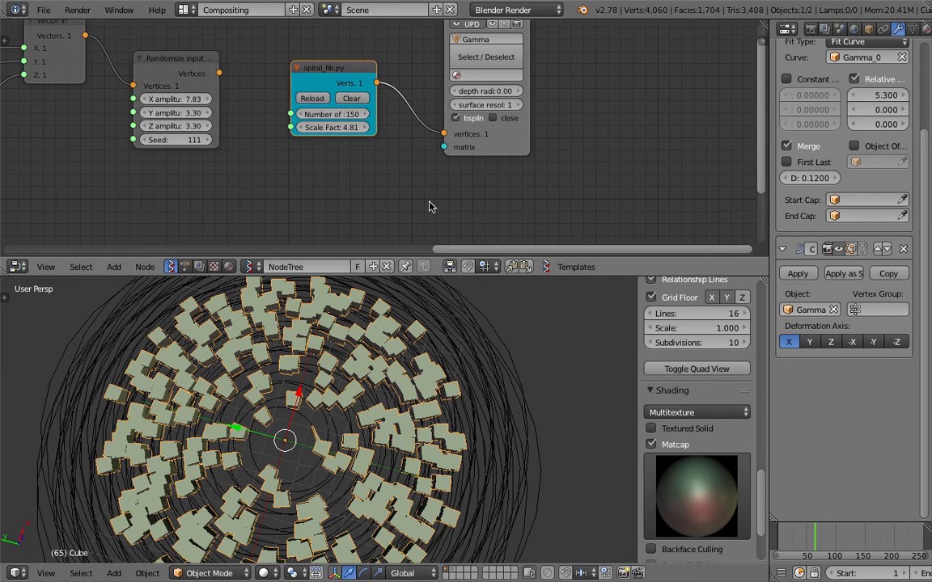
- Move the spiral_fib.py and Polyline Viewer nodes slightly higher in the node tree
middle_drag(346, 132, 356, 150)
middle_drag(304, 99, 368, 168)
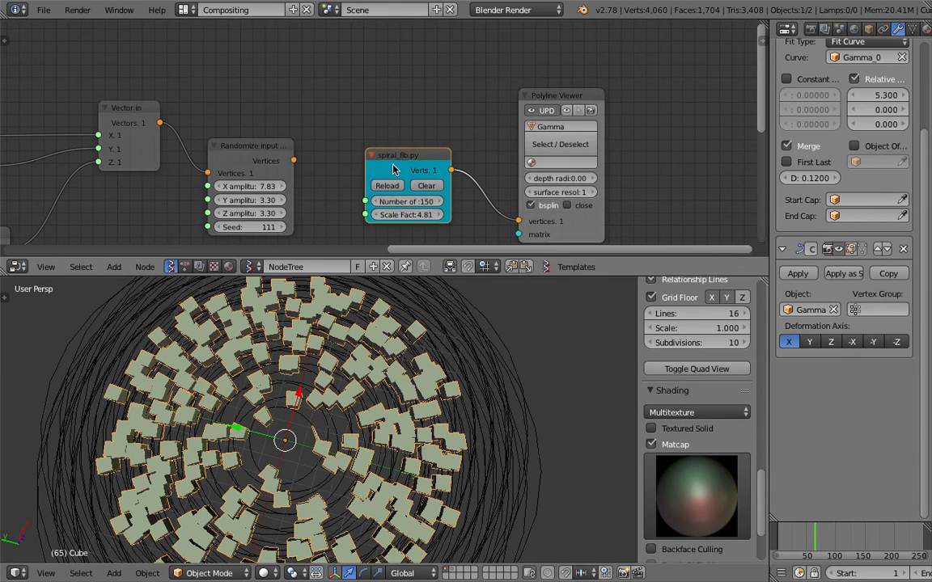
drag(401, 153, 405, 126)
drag(552, 95, 549, 79)
scroll(506, 101, down, 3)
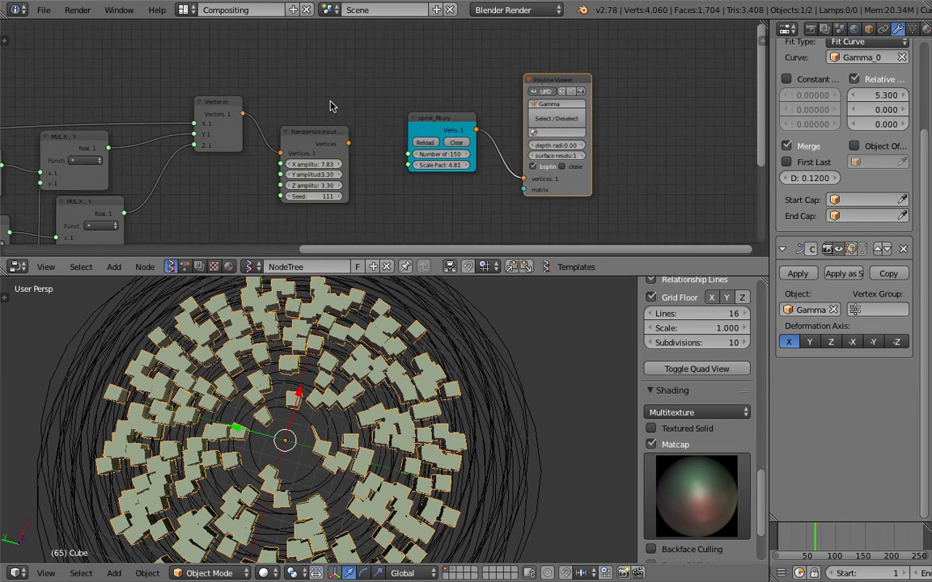
- Reposition the Randomize input node and link its vertices output to the Polyline Viewer's vertices input, replacing spiral_fib.py
middle_drag(333, 116, 360, 106)
drag(354, 121, 351, 92)
drag(243, 94, 232, 126)
middle_drag(232, 126, 274, 113)
drag(415, 89, 488, 98)
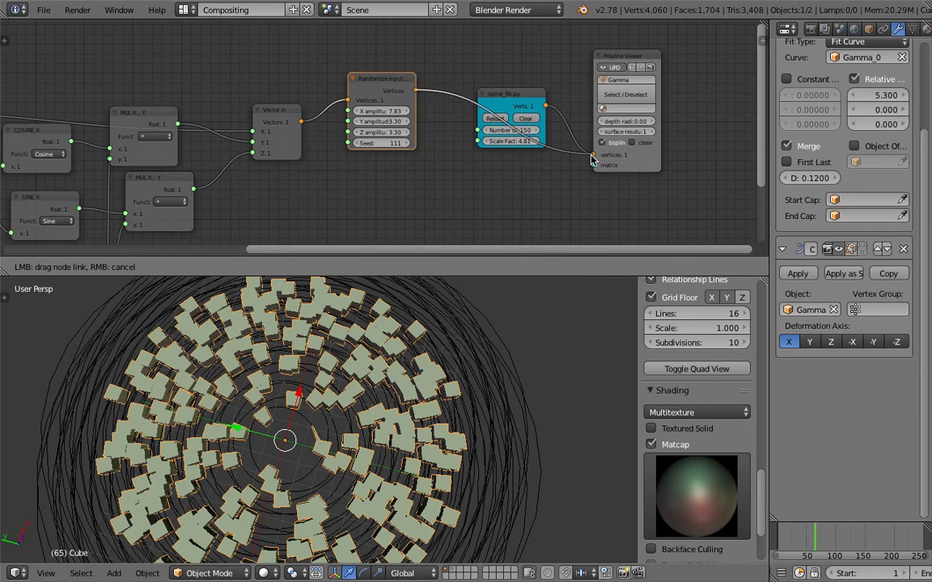
drag(599, 157, 596, 154)
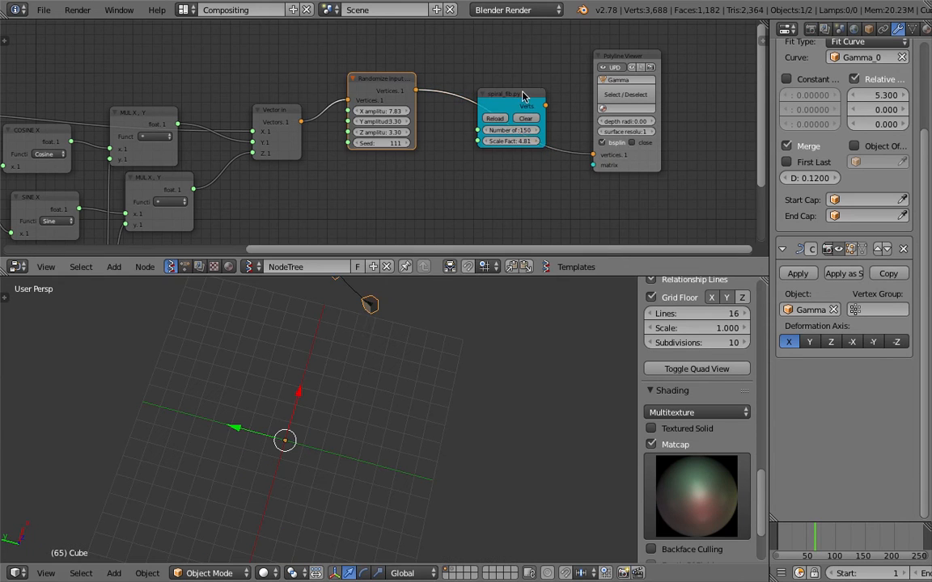
- Move the spiral_fib.py node up clear of the new link and shift the Randomize input node slightly lower
drag(524, 96, 524, 49)
scroll(322, 426, down, 3)
mouse_move(320, 429)
middle_down()
mouse_move(285, 383)
mouse_move(298, 425)
mouse_move(302, 376)
mouse_move(248, 433)
mouse_move(285, 443)
middle_up()
drag(394, 91, 391, 106)
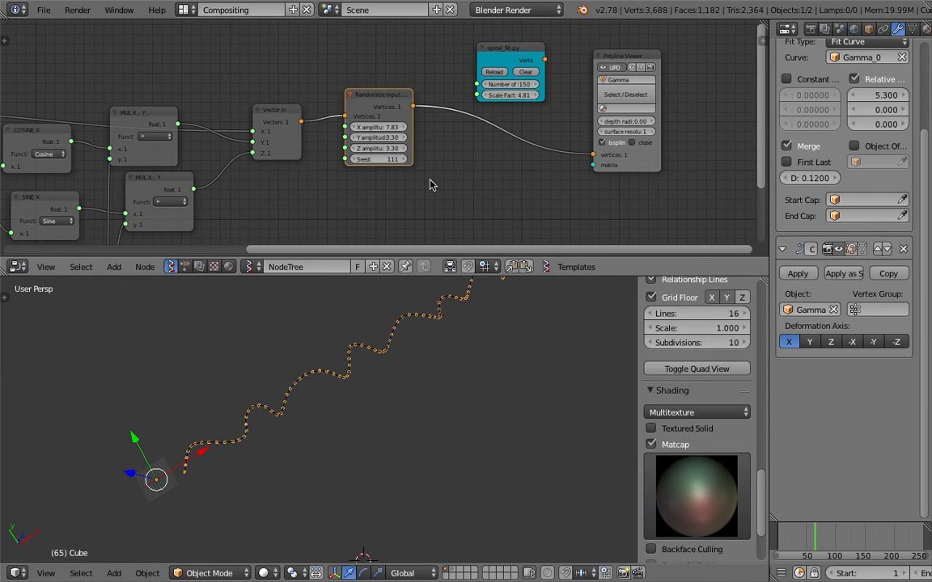
- Sketch a wavy grease pencil line below the nodes and a long looping curve beside the Polyline Viewer
middle_drag(431, 200, 370, 178)
ctrl+drag(384, 181, 408, 197)
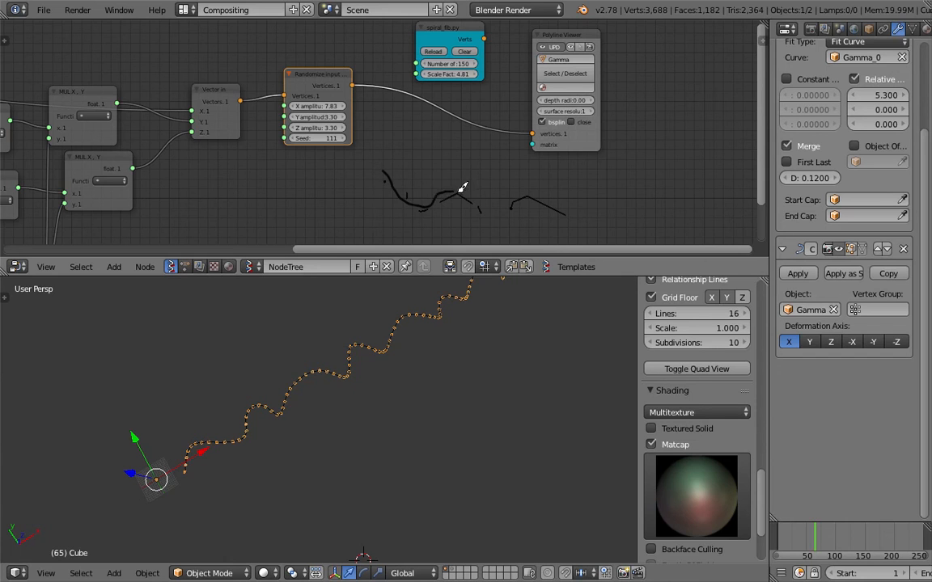
middle_drag(578, 178, 330, 176)
drag(378, 166, 399, 196)
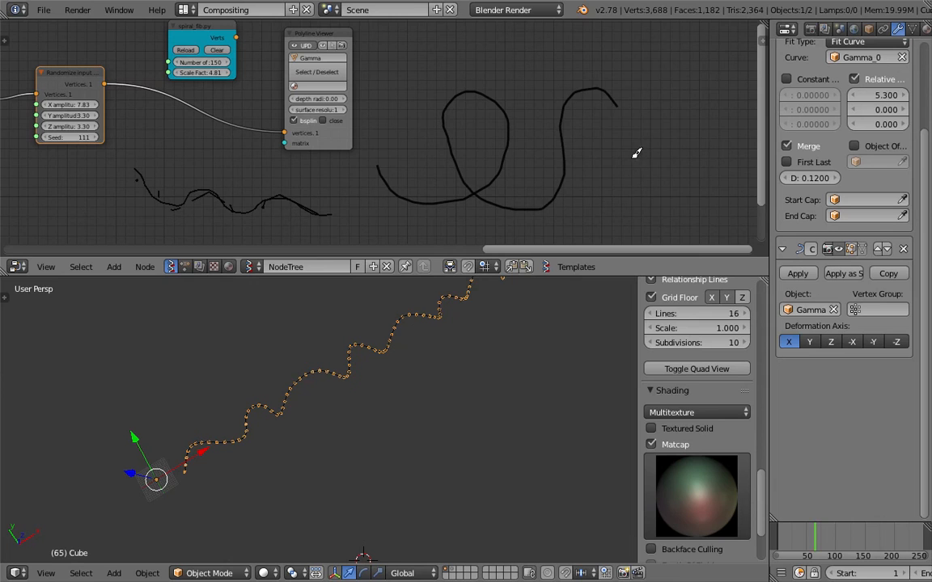
drag(663, 132, 677, 131)
scroll(682, 139, down, 3)
middle_drag(618, 125, 520, 175)
mouse_move(545, 180)
mouse_down()
mouse_move(553, 80)
mouse_move(546, 107)
mouse_up()
- Draw a large winding grease pencil stroke in the 3D view, starting near the cube array's origin
middle_drag(295, 465, 317, 504)
scroll(277, 474, down, 4)
drag(300, 489, 344, 413)
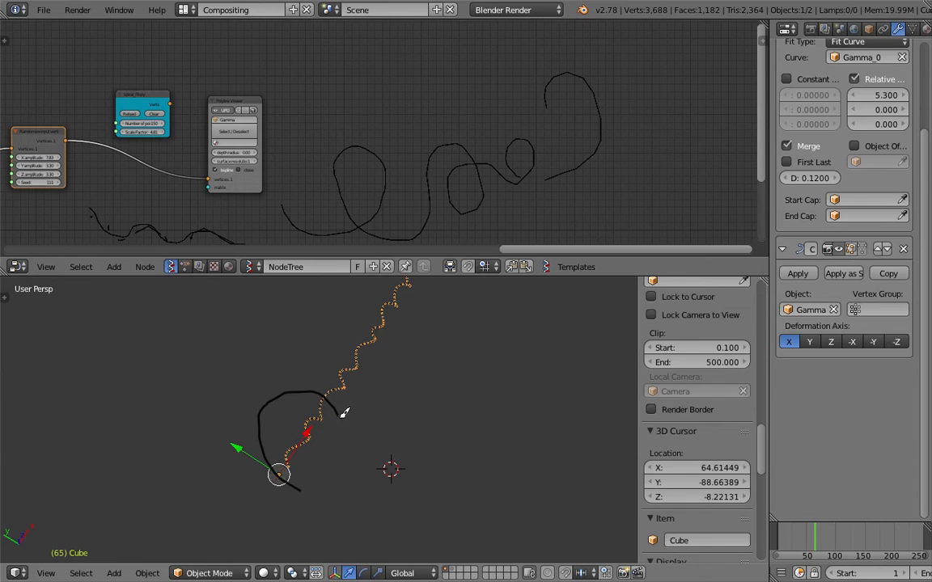
mouse_move(487, 379)
middle_down()
mouse_move(409, 374)
mouse_move(293, 417)
mouse_move(259, 398)
middle_up()
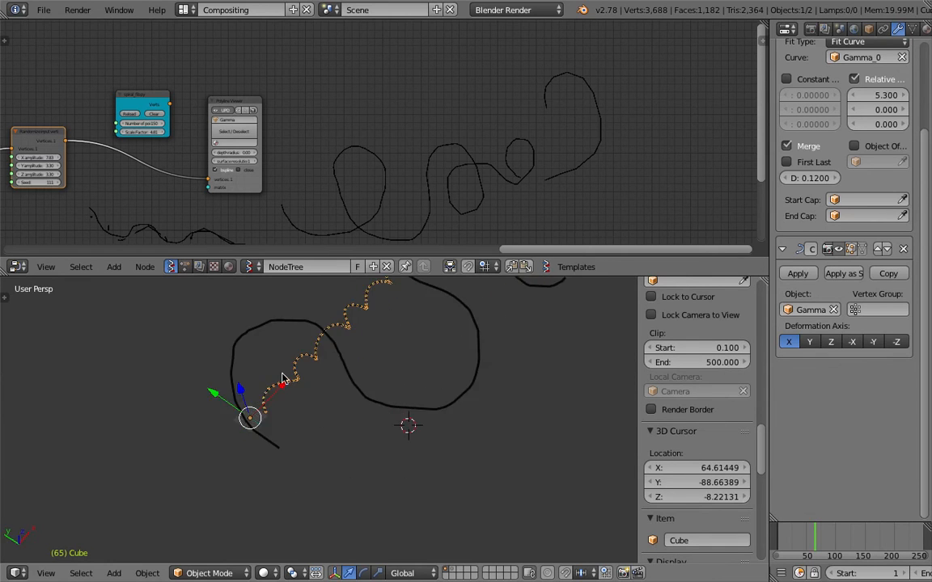
- Select the Gamma_0 curve and inspect its shape against the drawn stroke from several angles
middle_drag(351, 336, 248, 403)
right_click(270, 324)
mouse_move(271, 324)
middle_down()
mouse_move(291, 406)
mouse_move(397, 392)
mouse_move(353, 461)
mouse_move(360, 426)
mouse_move(287, 396)
mouse_move(510, 427)
mouse_move(114, 359)
middle_up()
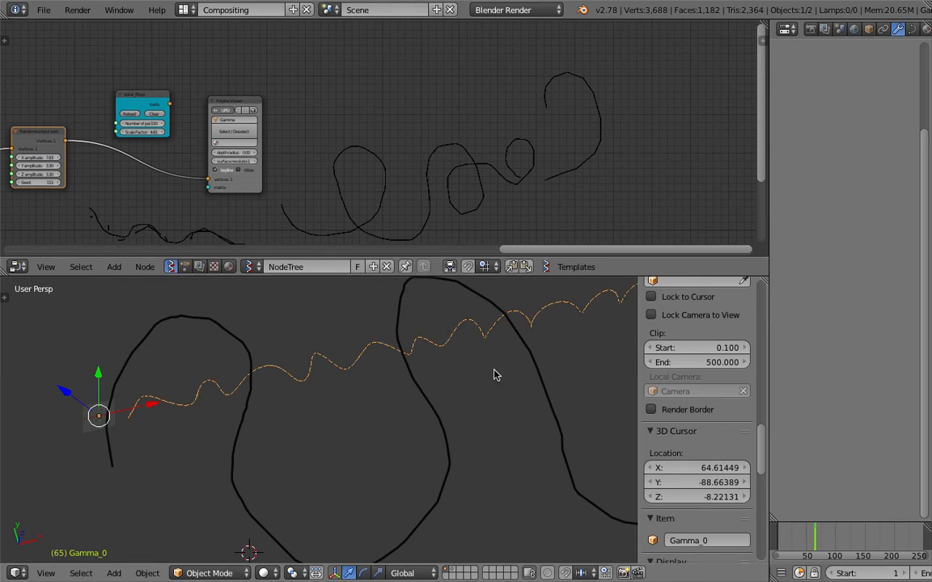
middle_drag(408, 288, 338, 430)
middle_drag(271, 387, 439, 346)
- Examine the complete node tree and the generated Gamma_0 curve from near and far
middle_drag(278, 173, 554, 178)
scroll(554, 177, down, 3)
middle_drag(276, 146, 401, 95)
middle_drag(338, 85, 324, 86)
scroll(386, 378, up, 2)
middle_drag(386, 379, 398, 381)
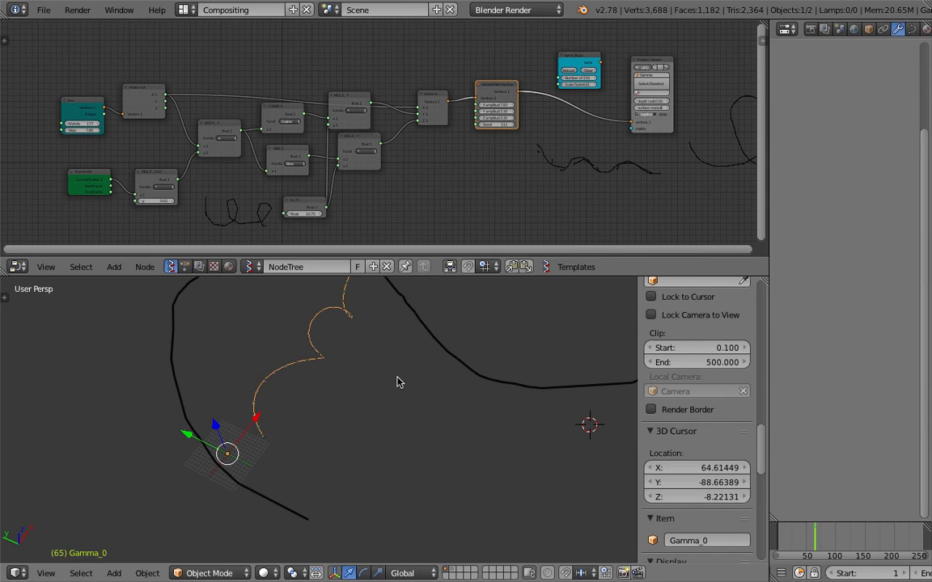
shift+middle_drag(289, 364, 295, 397)
scroll(296, 412, up, 6)
scroll(298, 416, down, 3)
scroll(311, 426, down, 6)
middle_drag(329, 432, 314, 411)
- Select the cube array again and widen the properties area to show its modifier settings in full
right_click(346, 356)
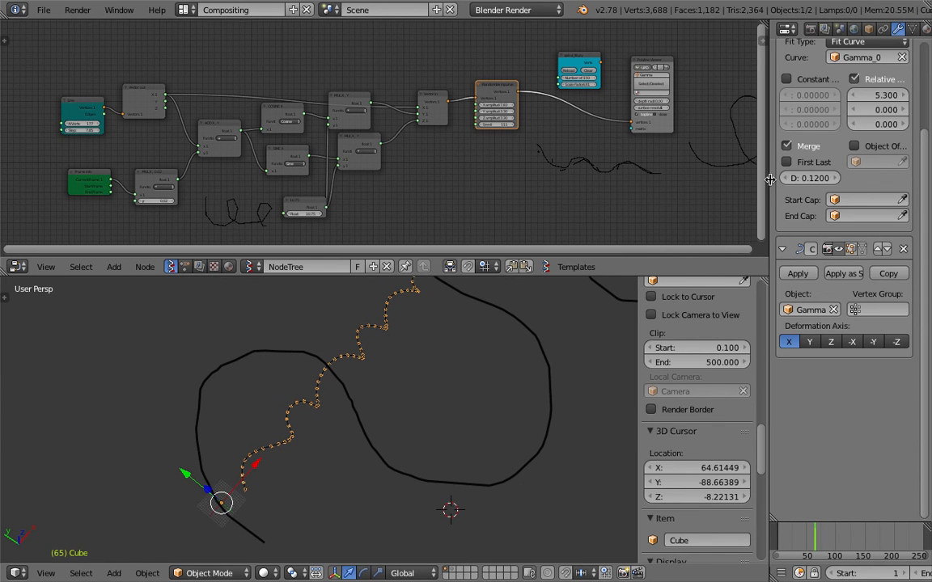
drag(769, 178, 698, 179)
middle_drag(287, 441, 298, 461)
scroll(269, 452, up, 3)
middle_drag(374, 143, 394, 152)
scroll(402, 153, down, 1)
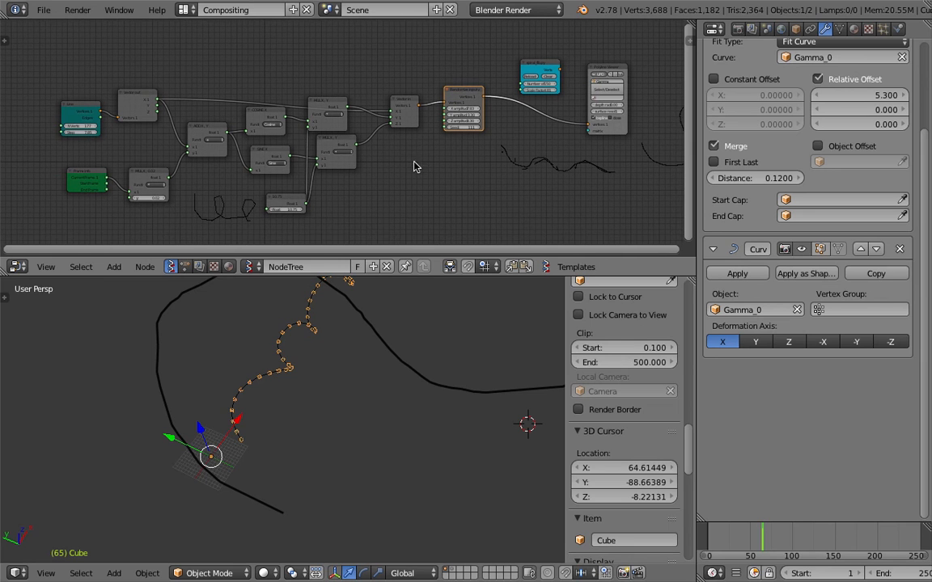